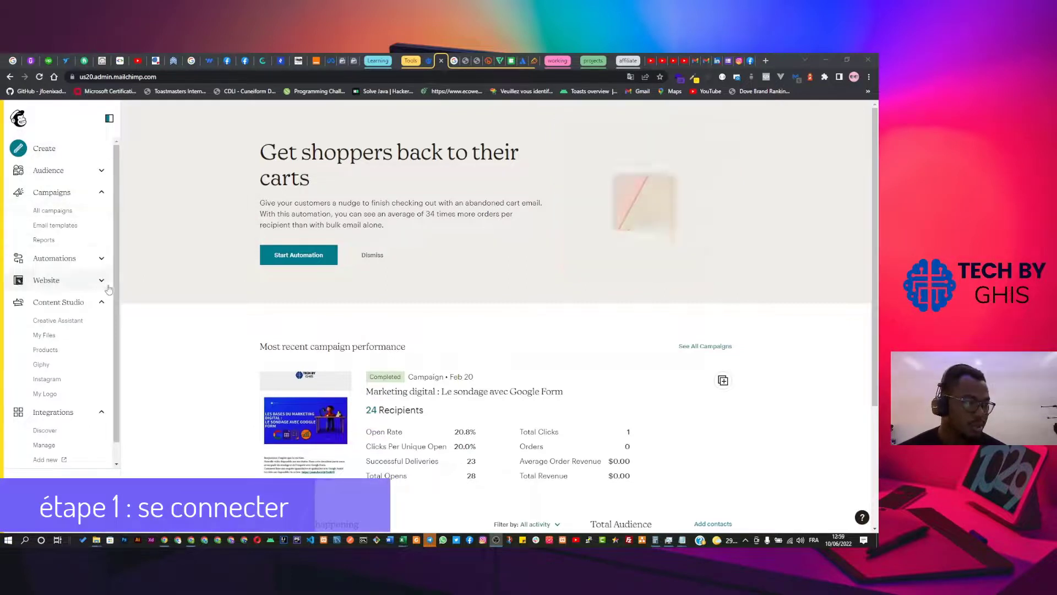
Collapse the Content Studio and Integrations sidebar sections and show the All campaigns list.
{"action": "left_click", "coordinate": [101, 303]}
{"action": "left_click", "coordinate": [110, 326]}
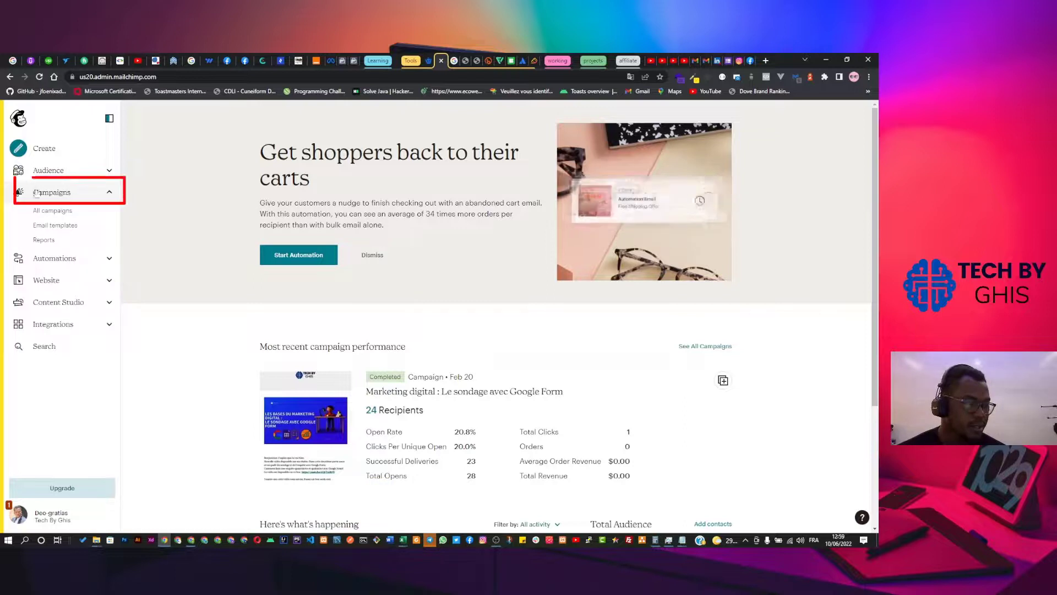
{"action": "left_click", "coordinate": [72, 197]}
{"action": "left_click", "coordinate": [72, 197]}
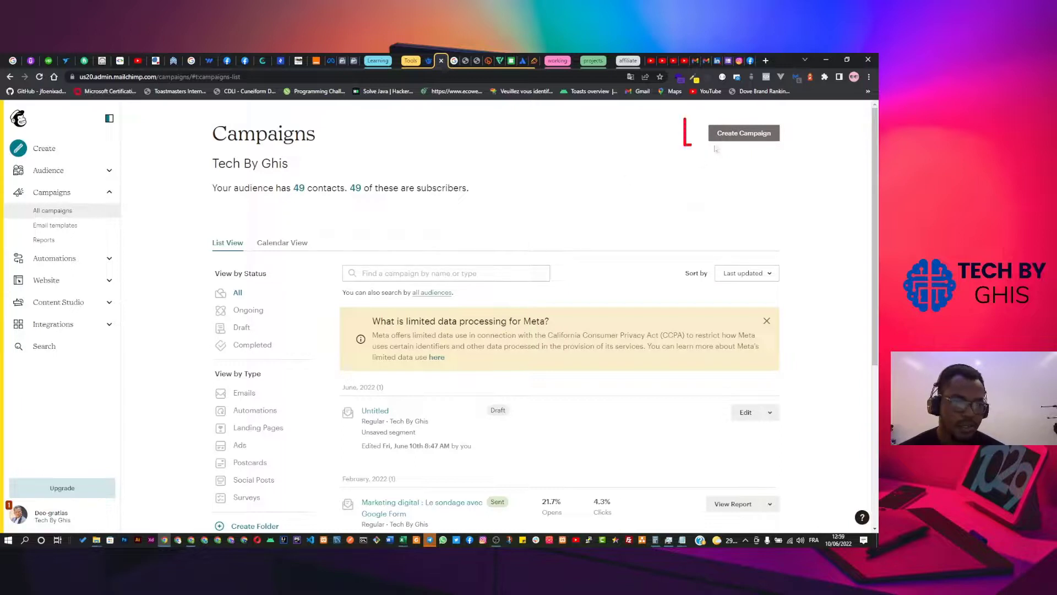
Start a new Regular email campaign, dismissing the calendar notification.
{"action": "left_click", "coordinate": [750, 140]}
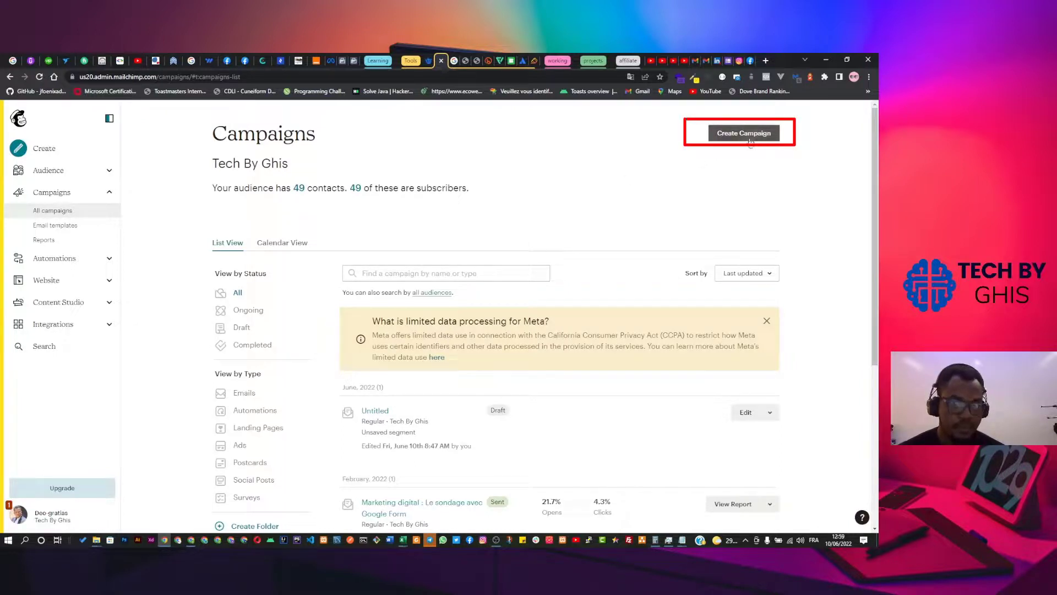
{"action": "key", "text": "ctrl+plus"}
{"action": "key", "text": "ctrl+plus"}
{"action": "key", "text": "ctrl+plus"}
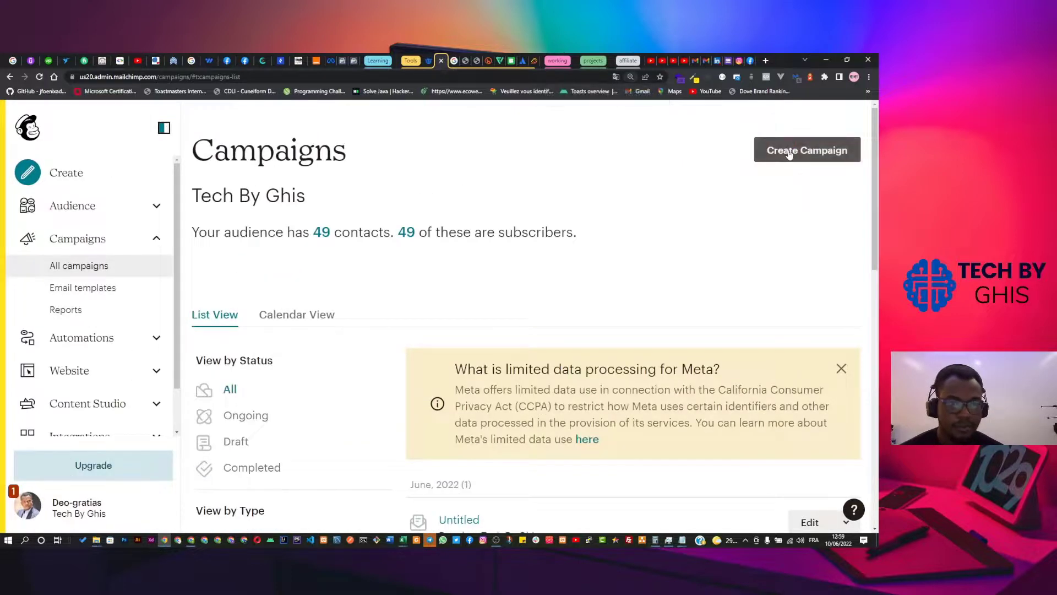
{"action": "left_click", "coordinate": [789, 155]}
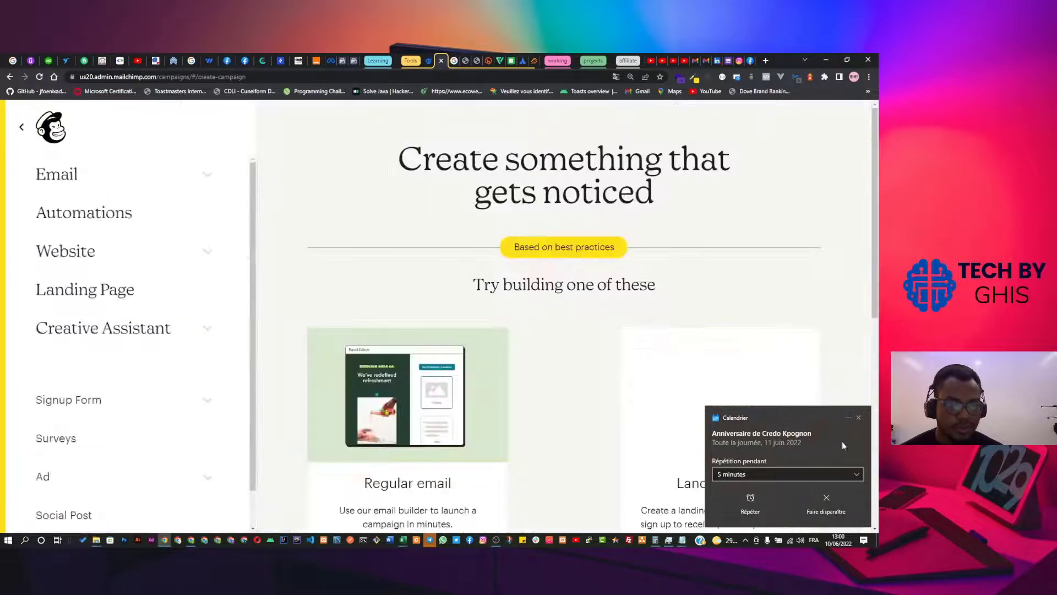
{"action": "left_click", "coordinate": [847, 500]}
{"action": "key", "text": "ctrl+minus"}
{"action": "key", "text": "ctrl+minus"}
{"action": "key", "text": "ctrl+minus"}
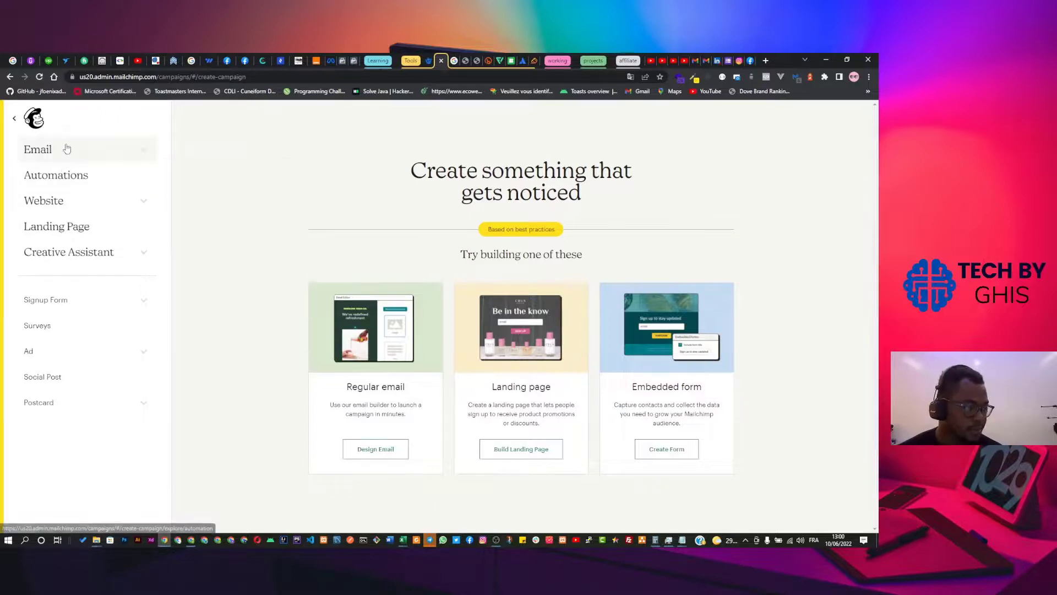
{"action": "left_click", "coordinate": [68, 149]}
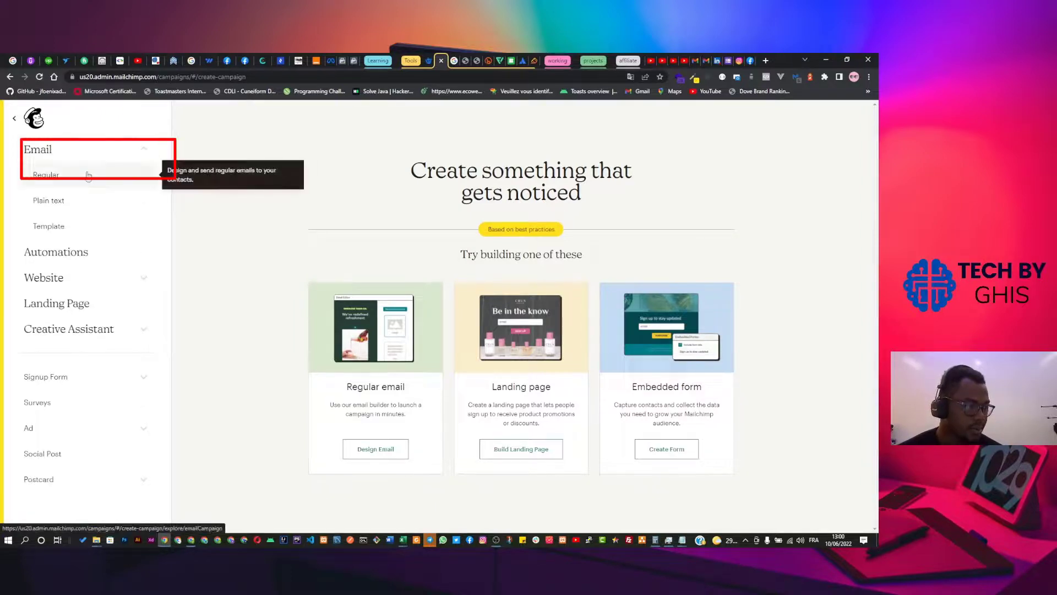
{"action": "left_click", "coordinate": [88, 175]}
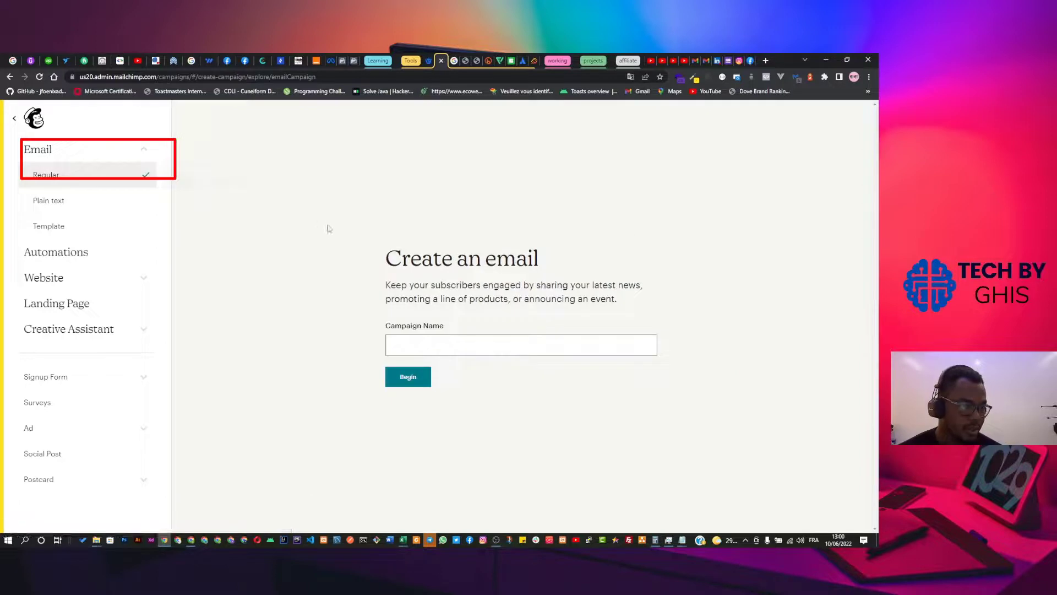
Name the campaign 'nouvelle vidéo youtube' and create it.
{"action": "left_click", "coordinate": [430, 339]}
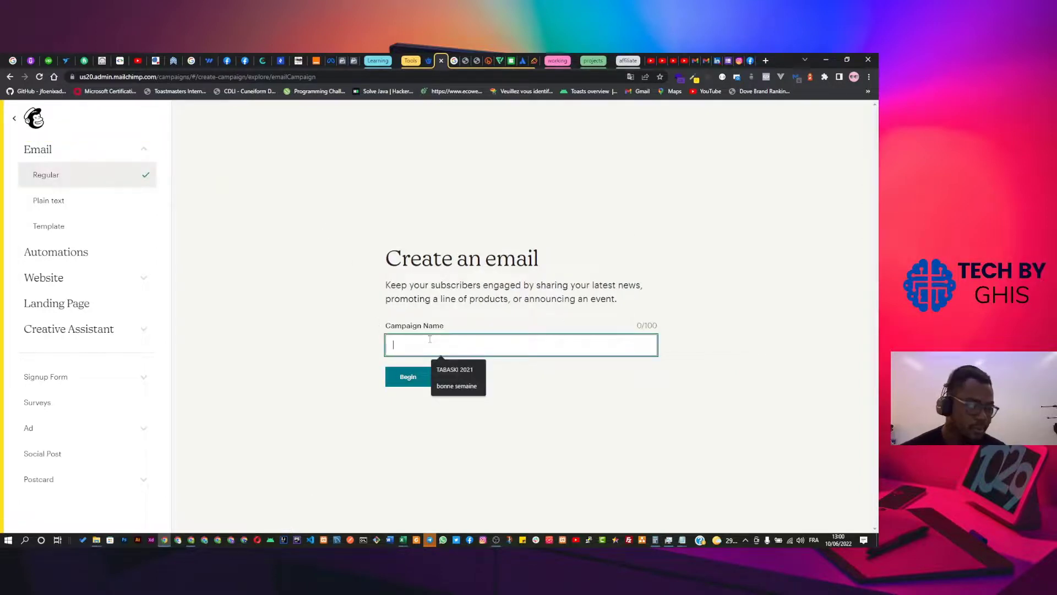
{"action": "type", "text": "nouvelle vidéo y"}
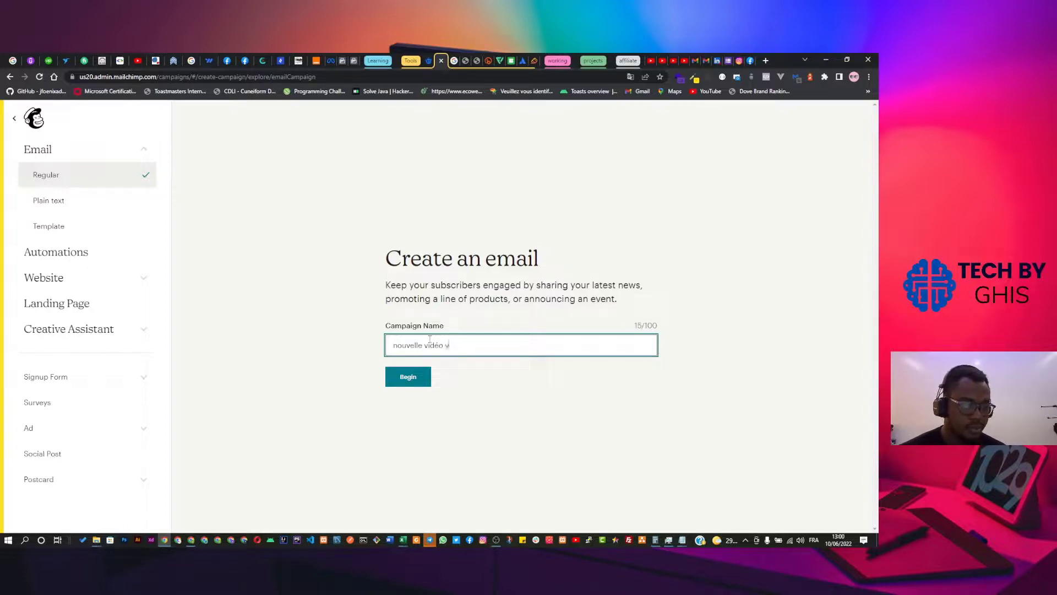
{"action": "type", "text": "outube"}
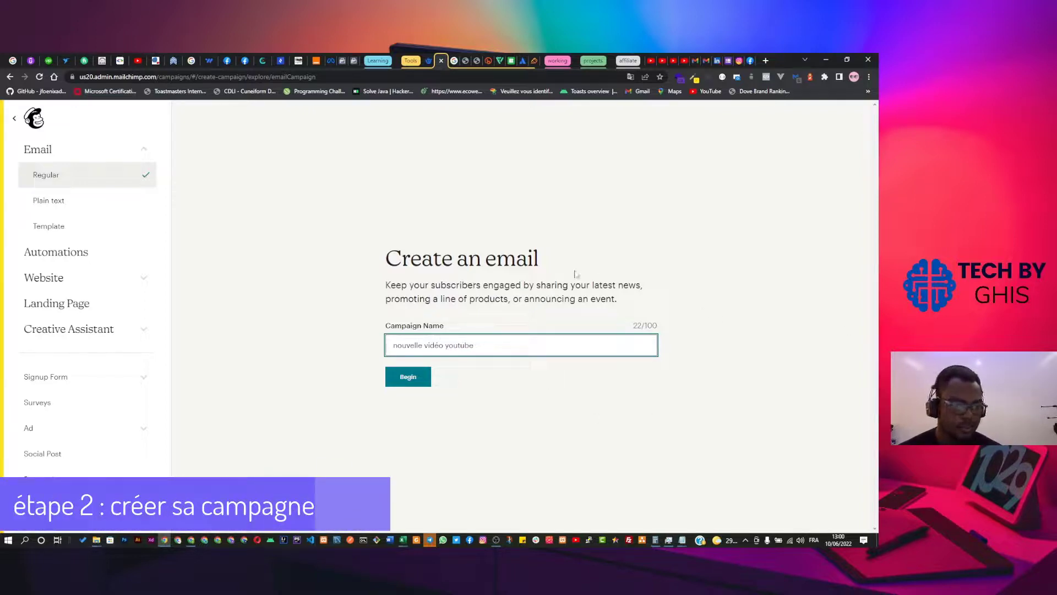
{"action": "left_click", "coordinate": [423, 382]}
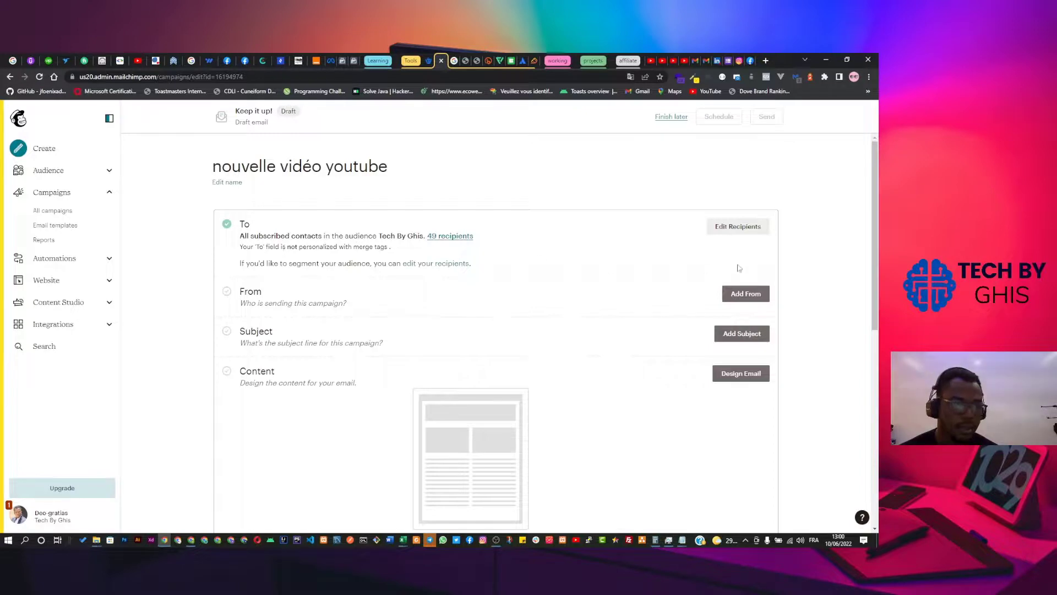
Set recipients to the Tech By Ghis audience, all subscribers, and save.
{"action": "left_click", "coordinate": [735, 232]}
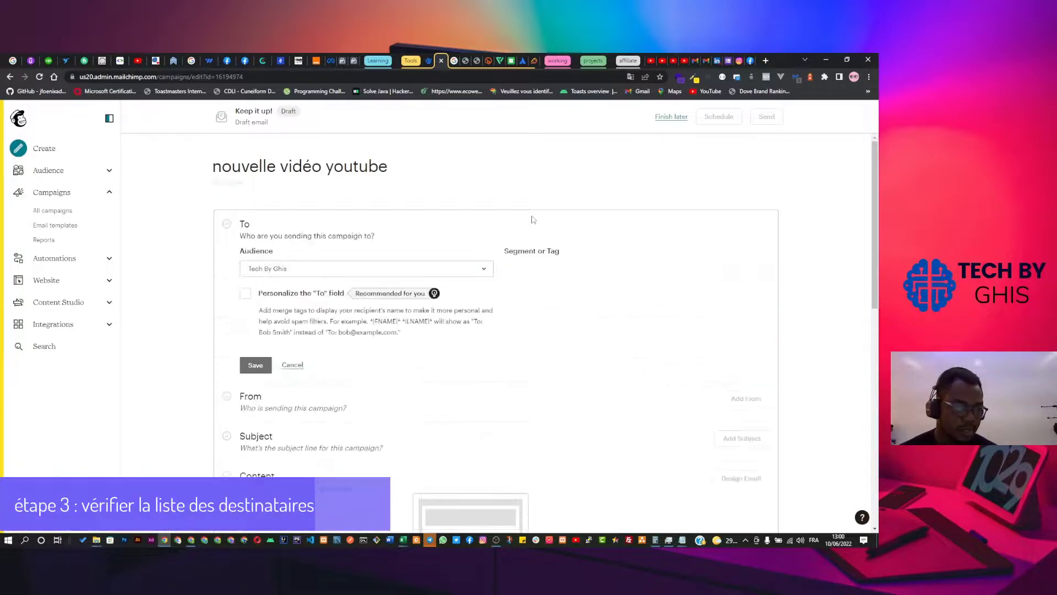
{"action": "left_click", "coordinate": [484, 269]}
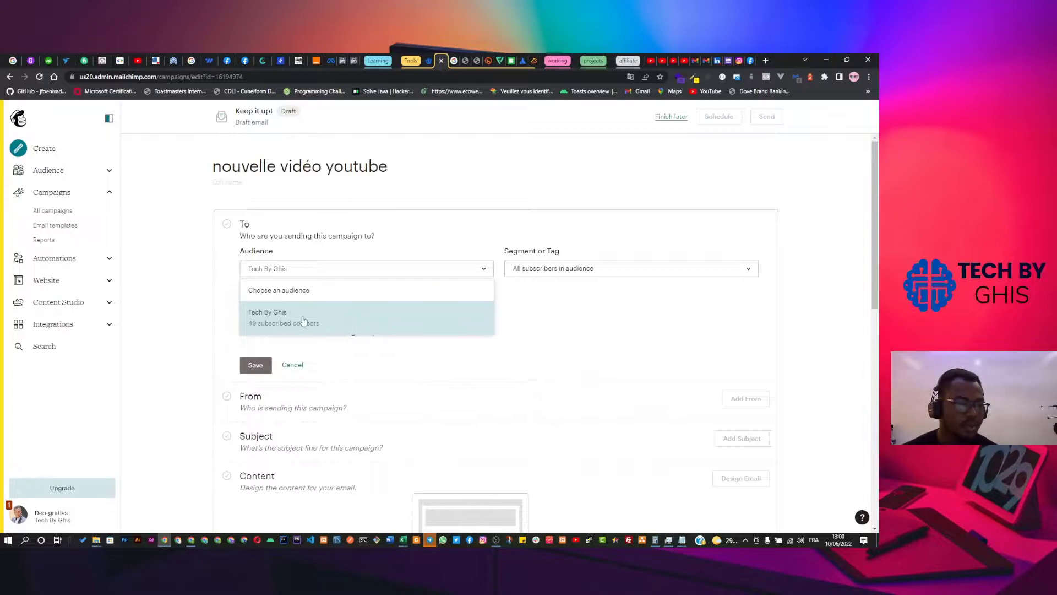
{"action": "left_click", "coordinate": [384, 327]}
{"action": "left_click", "coordinate": [567, 275]}
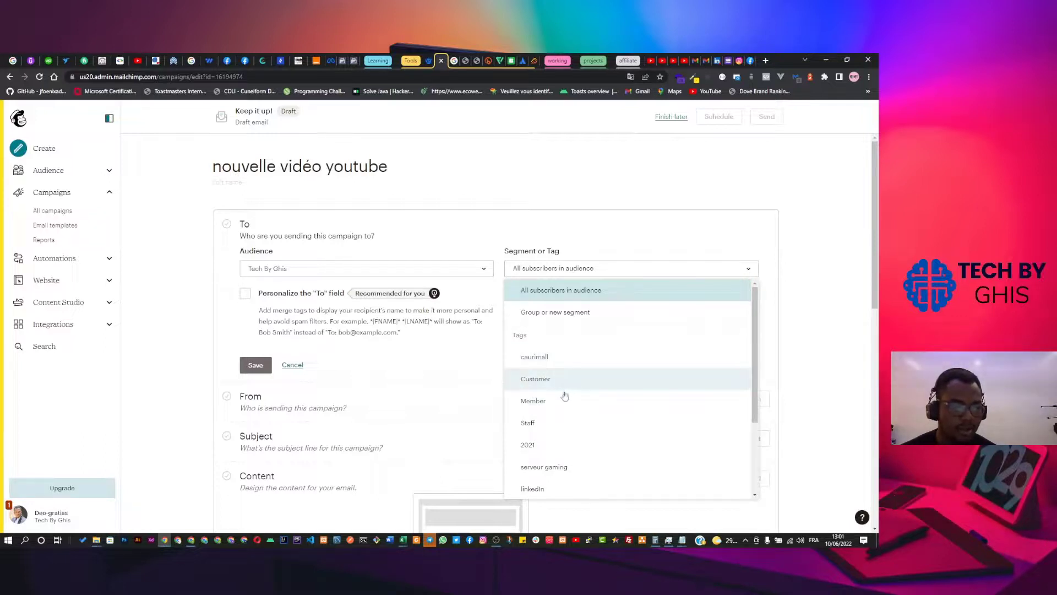
{"action": "left_click", "coordinate": [567, 301]}
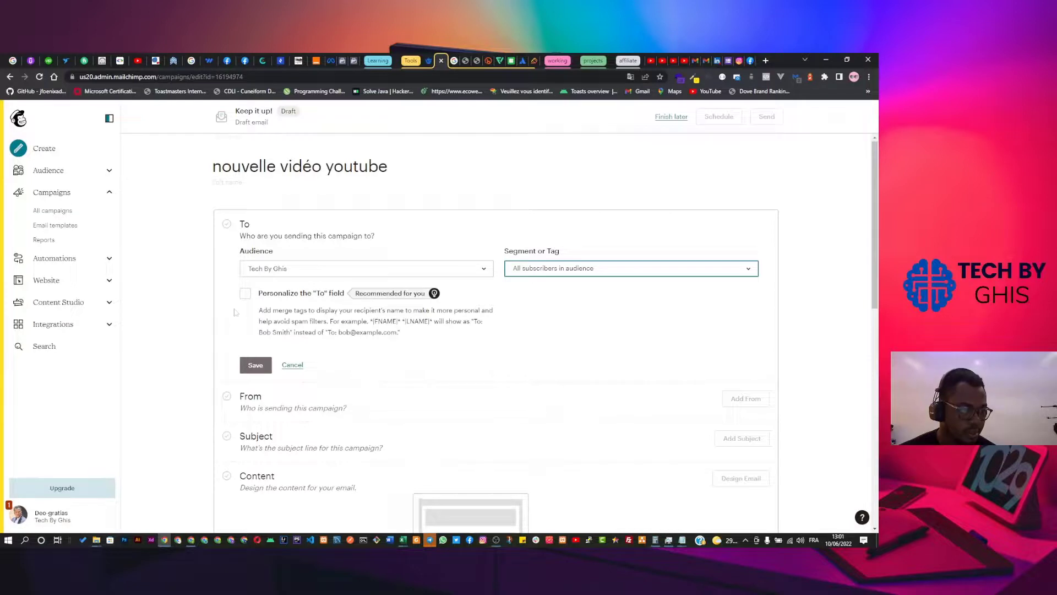
{"action": "scroll", "coordinate": [236, 297], "scroll_direction": "down", "scroll_amount": 1}
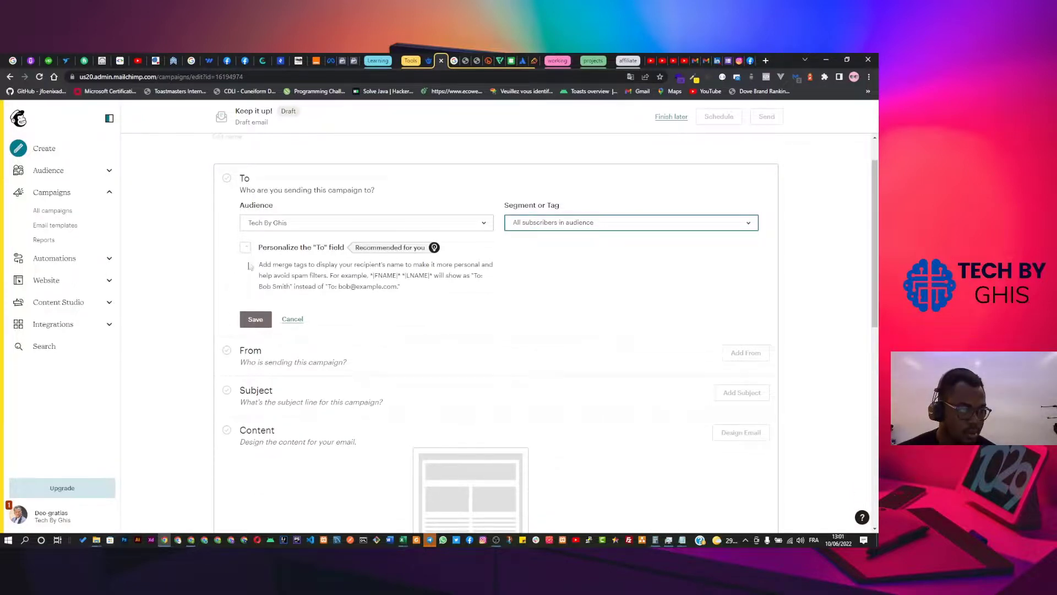
{"action": "left_click", "coordinate": [248, 317]}
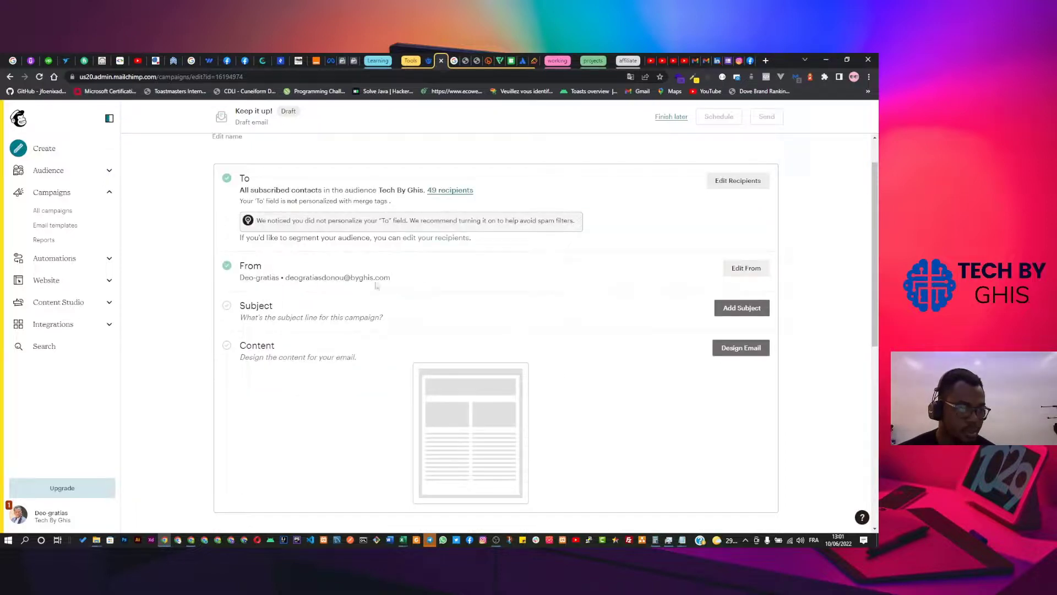
Replace the From sender name with 'Tech By Ghis' and place the caret in the email field.
{"action": "left_click", "coordinate": [740, 269]}
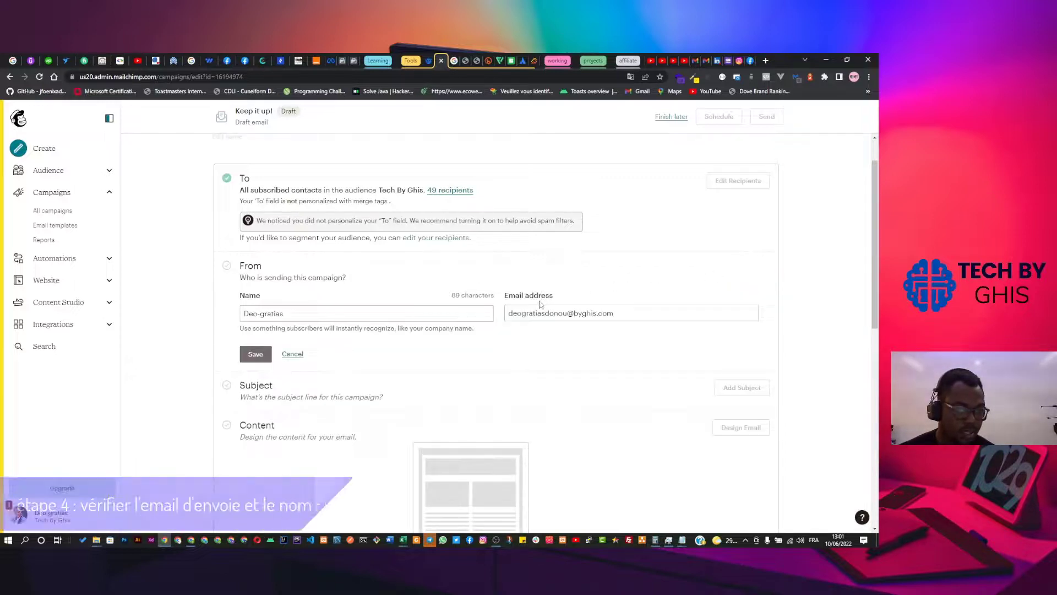
{"action": "left_click", "coordinate": [405, 314]}
{"action": "double_click", "coordinate": [405, 314]}
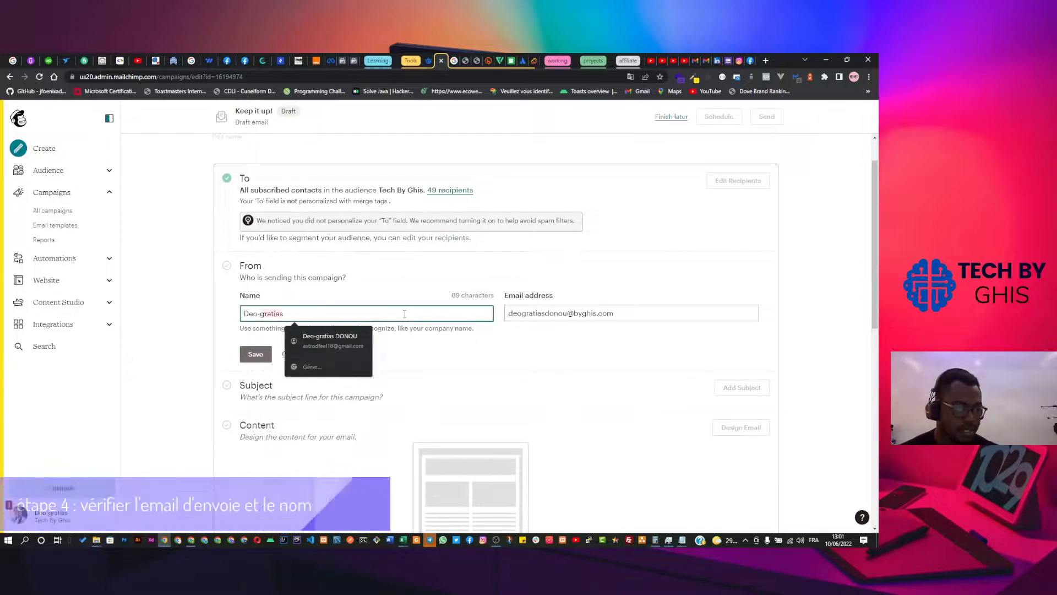
{"action": "key", "text": "ctrl+a"}
{"action": "type", "text": "Tech "}
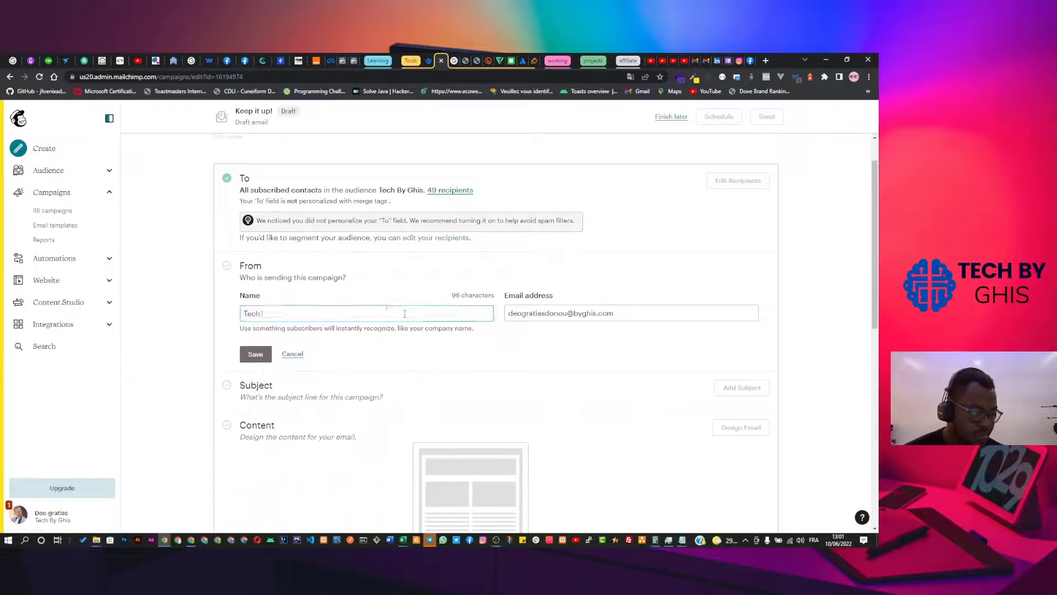
{"action": "type", "text": "By Ghis"}
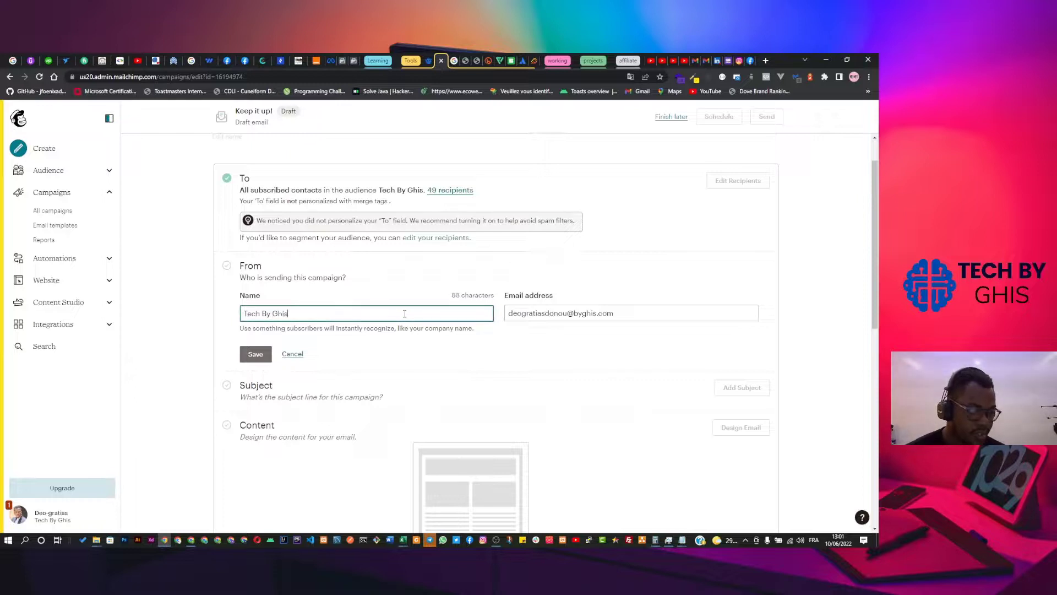
{"action": "left_click", "coordinate": [617, 314]}
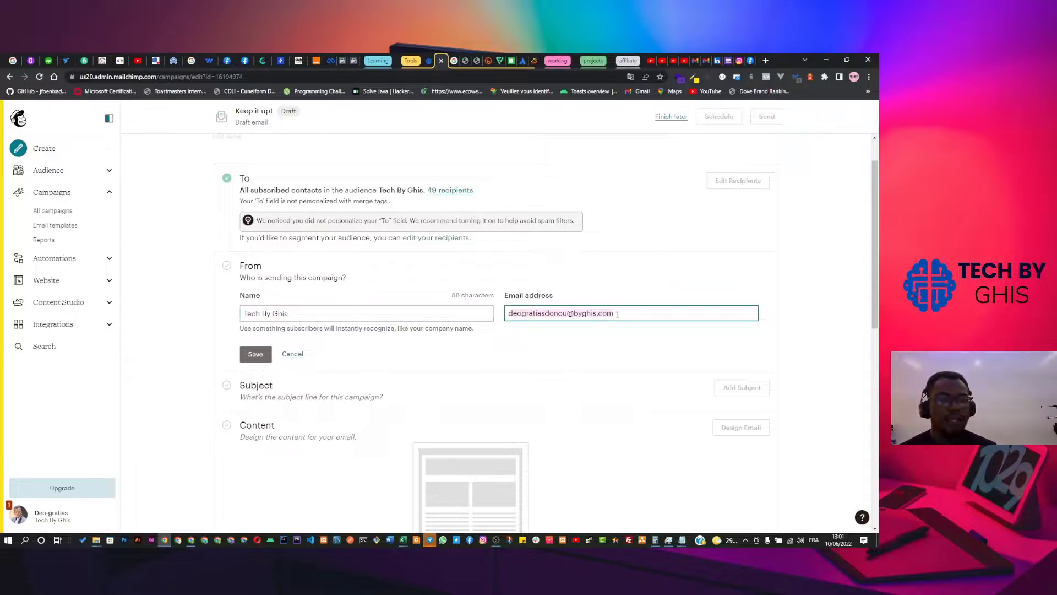
{"action": "left_click", "coordinate": [618, 314]}
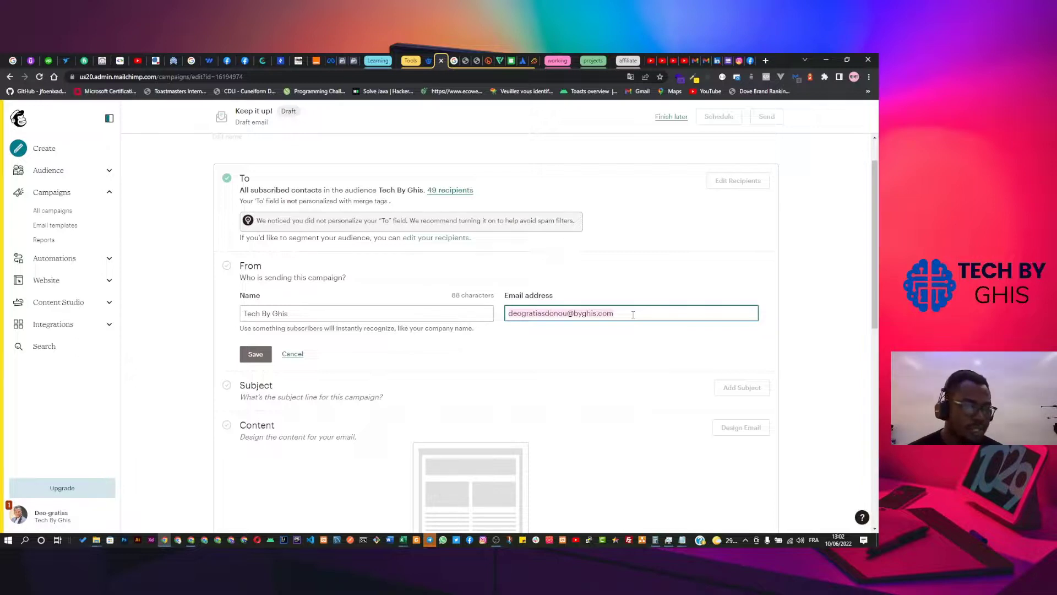
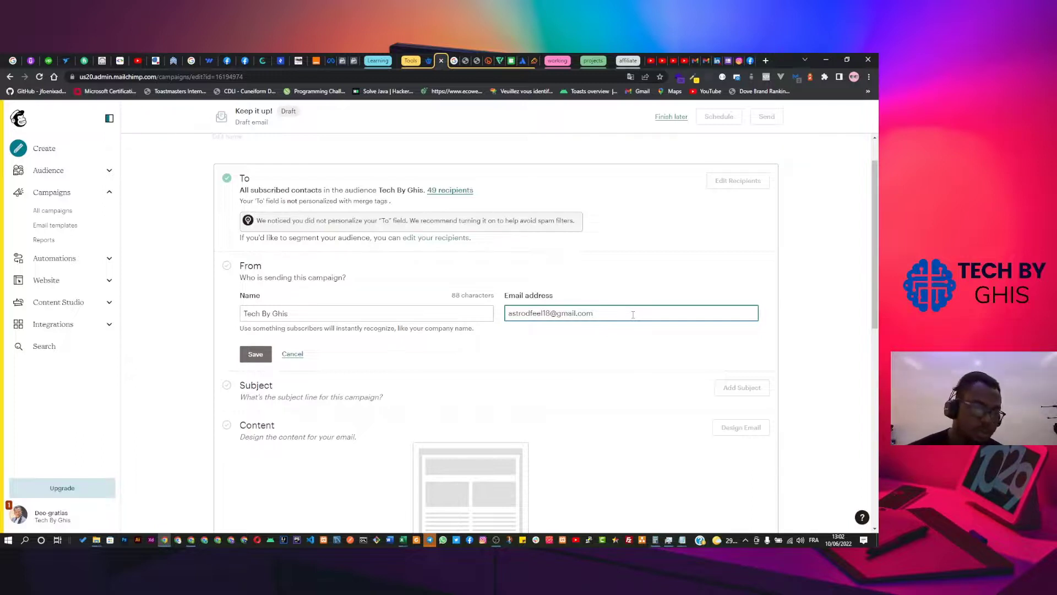
Enter the sender Gmail address, then swap its domain for the custom domain techbyghis.com.
{"action": "key", "text": "shift+Left"}
{"action": "key", "text": "shift+Left"}
{"action": "key", "text": "shift+Left"}
{"action": "key", "text": "shift+Left"}
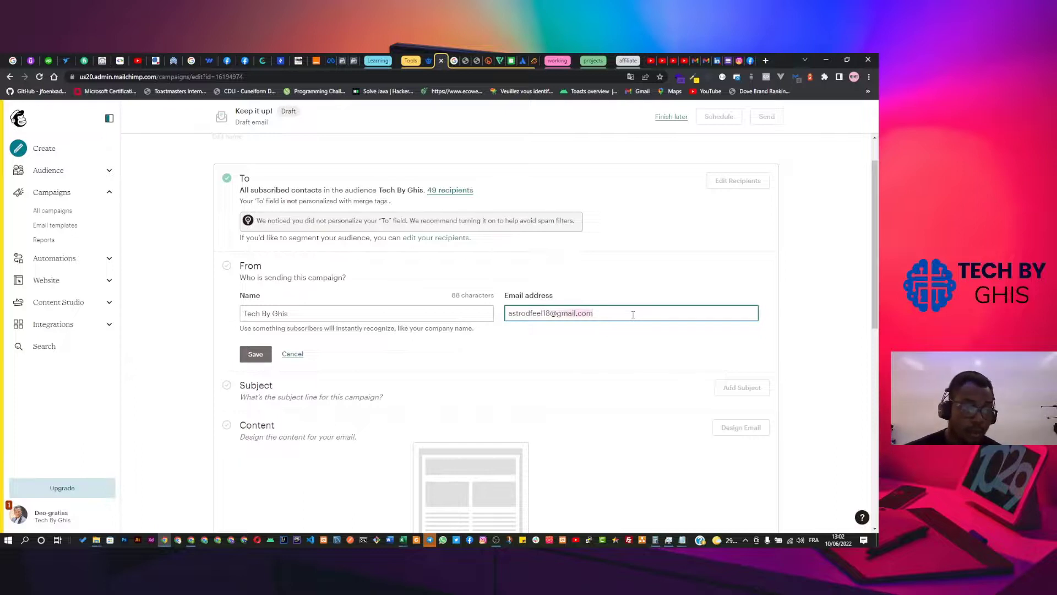
{"action": "key", "text": "BackSpace"}
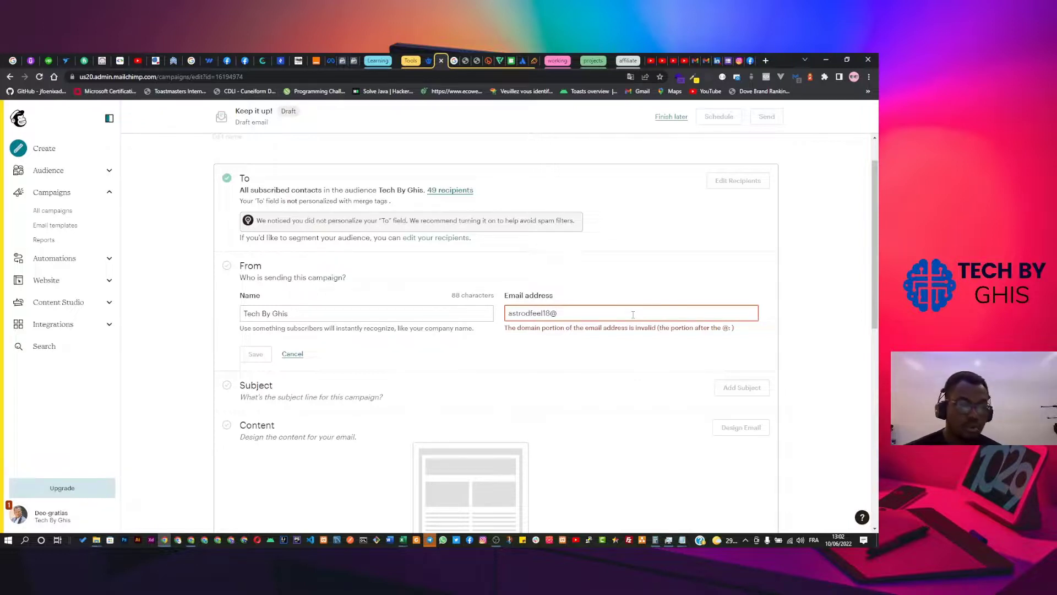
{"action": "type", "text": "tec"}
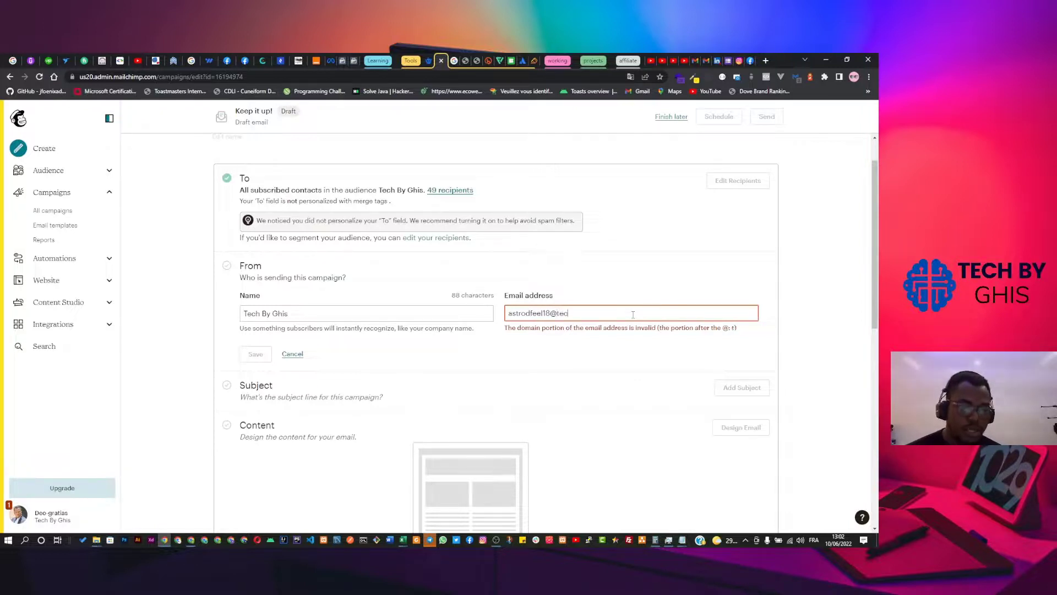
{"action": "type", "text": "hbyghis.com"}
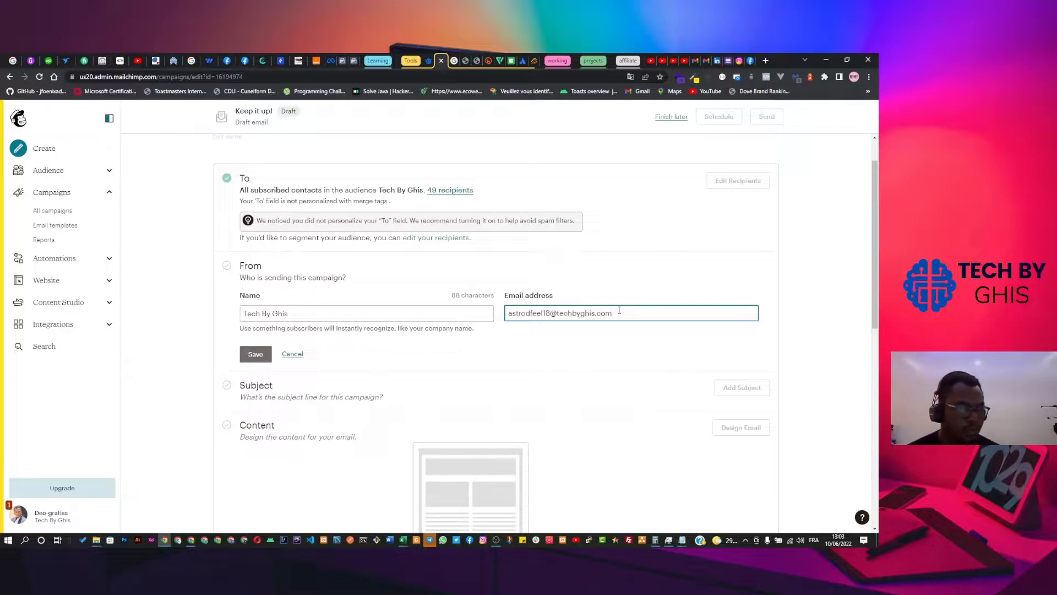
{"action": "key", "text": "ctrl+a"}
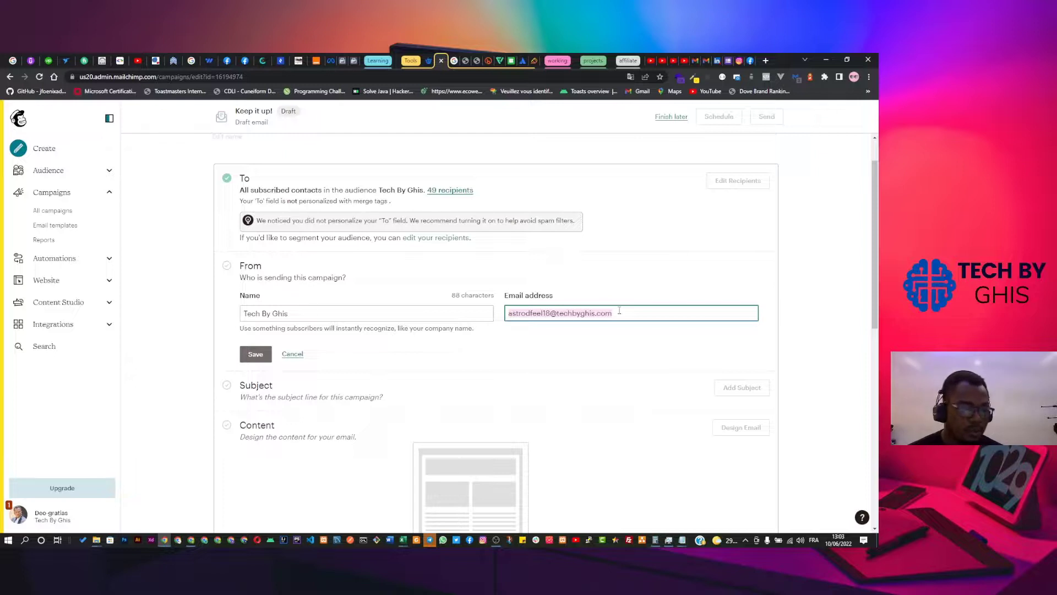
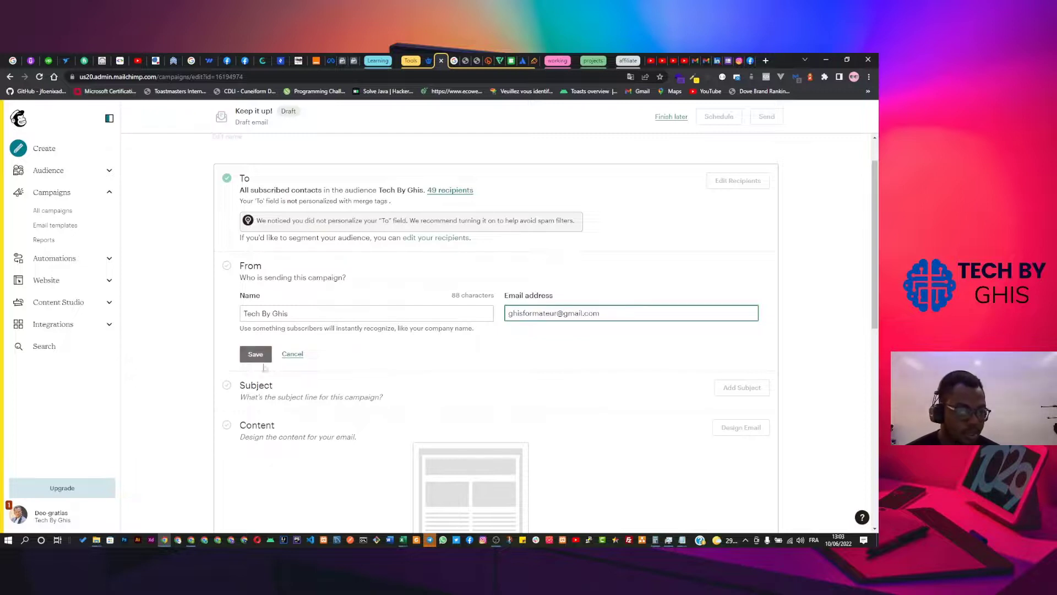
Retype the sender email as a different Gmail address and save the From details.
{"action": "left_click", "coordinate": [263, 355]}
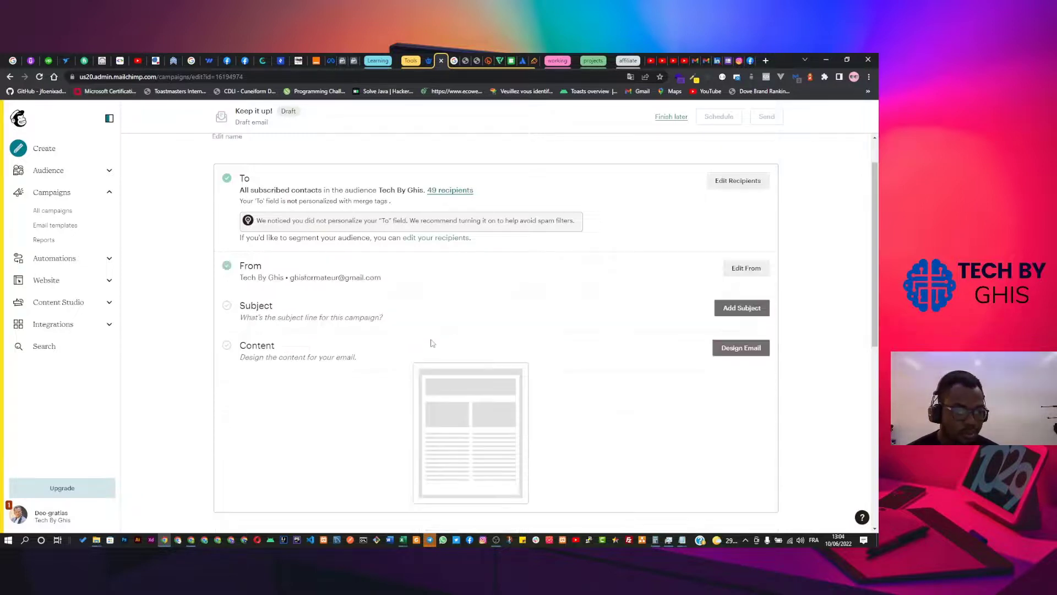
Open the Subject section with Add Subject and place the caret in the empty Subject field.
{"action": "left_click", "coordinate": [736, 310]}
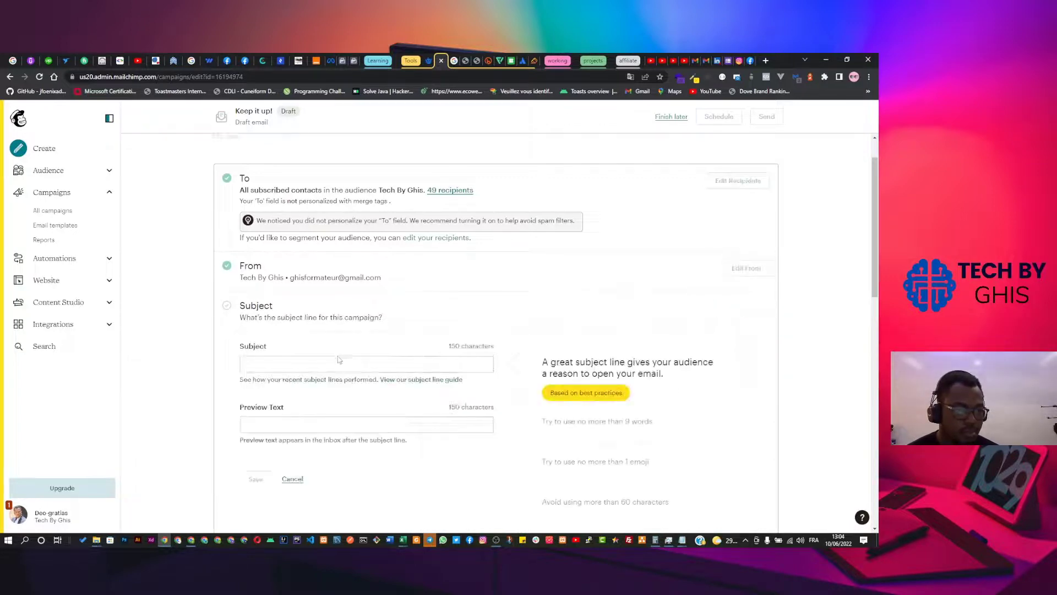
{"action": "scroll", "coordinate": [338, 348], "scroll_direction": "down", "scroll_amount": 2}
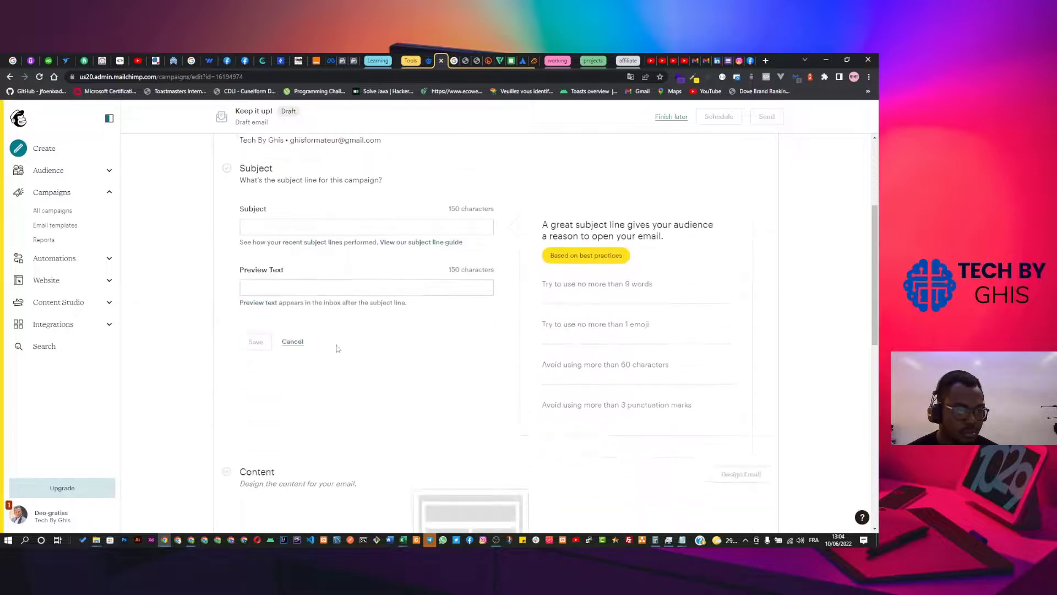
{"action": "left_click", "coordinate": [332, 224]}
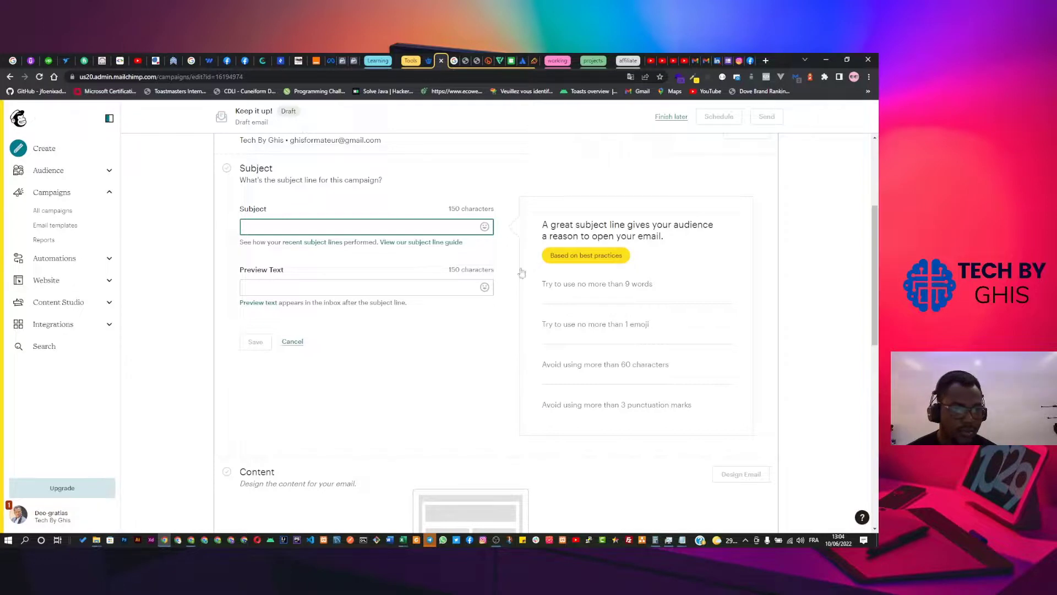
Copy the latest video's title from its Détails page in YouTube Studio.
{"action": "left_click", "coordinate": [672, 62]}
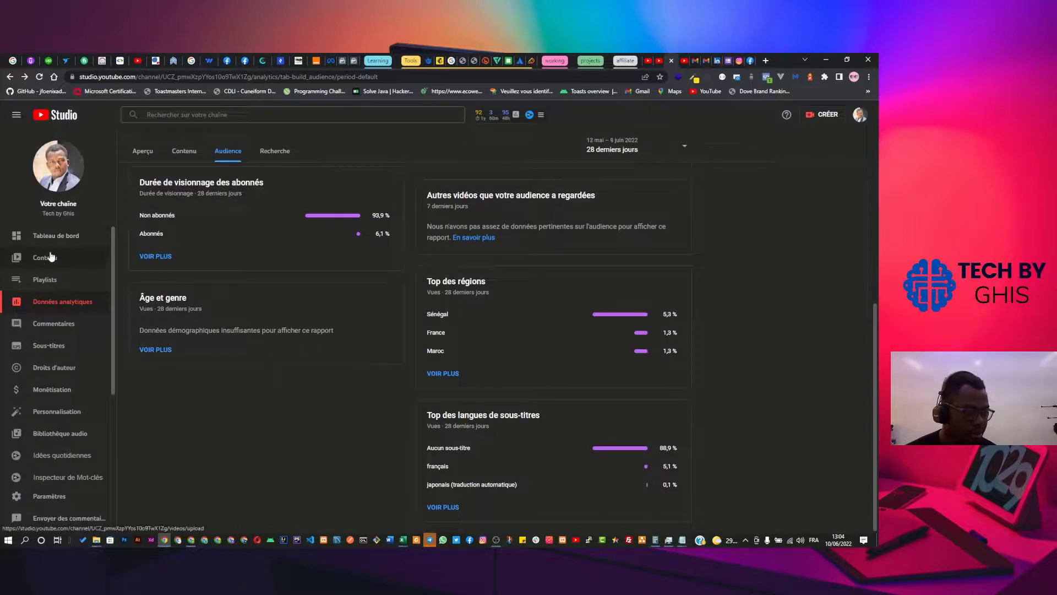
{"action": "left_click", "coordinate": [46, 259]}
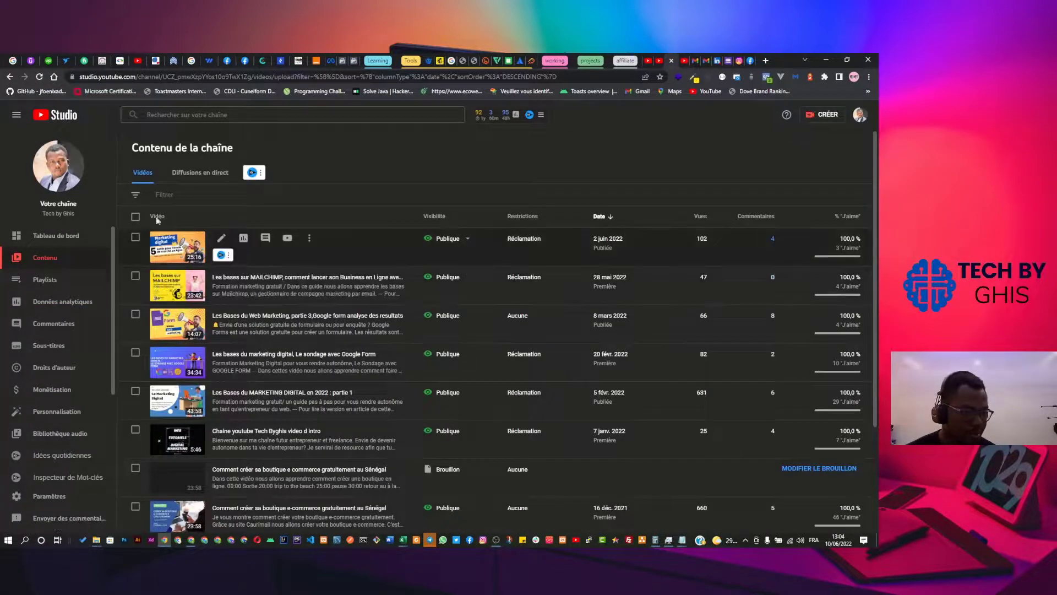
{"action": "left_click", "coordinate": [221, 238]}
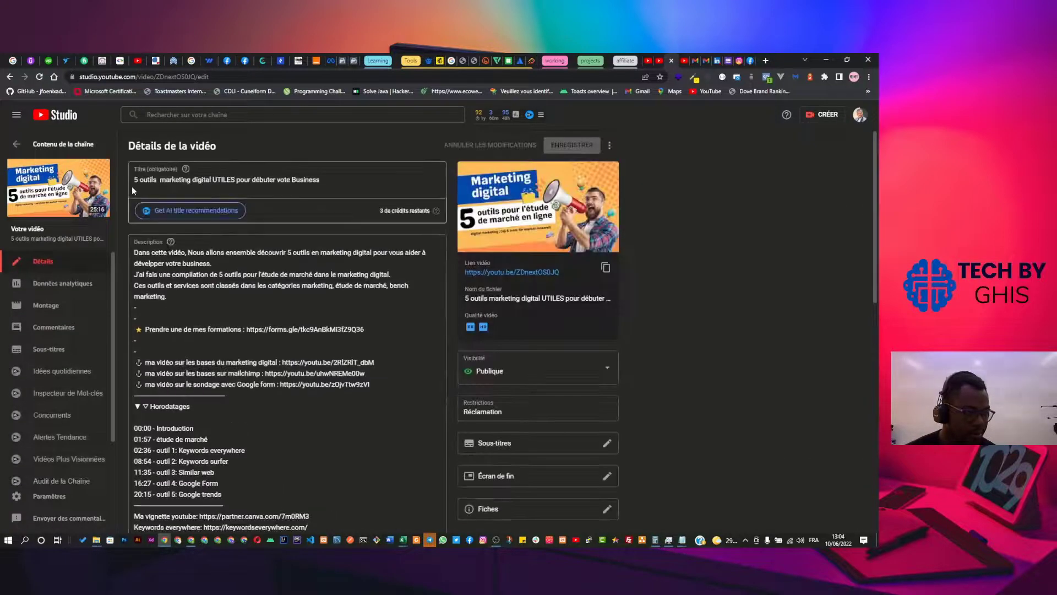
{"action": "triple_click", "coordinate": [163, 182]}
{"action": "key", "text": "ctrl+c"}
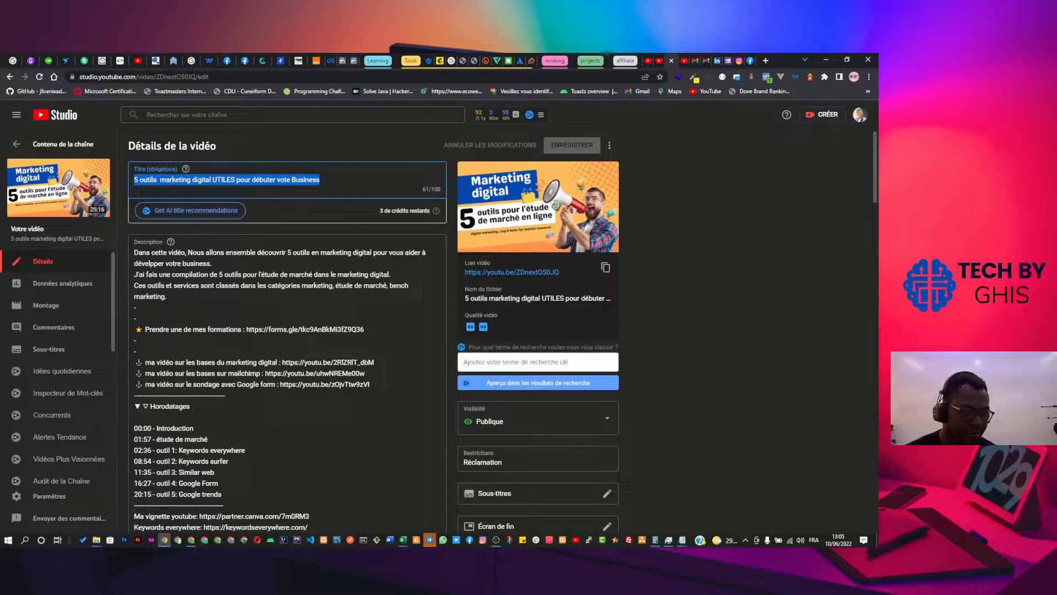
{"action": "right_click", "coordinate": [309, 180]}
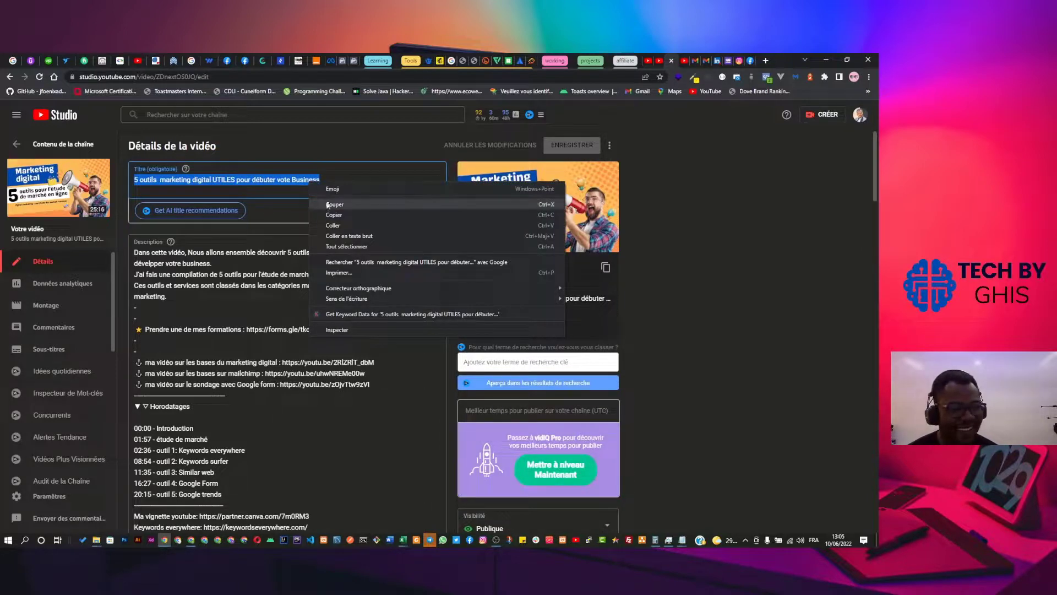
{"action": "left_click", "coordinate": [342, 215]}
{"action": "left_click", "coordinate": [326, 181]}
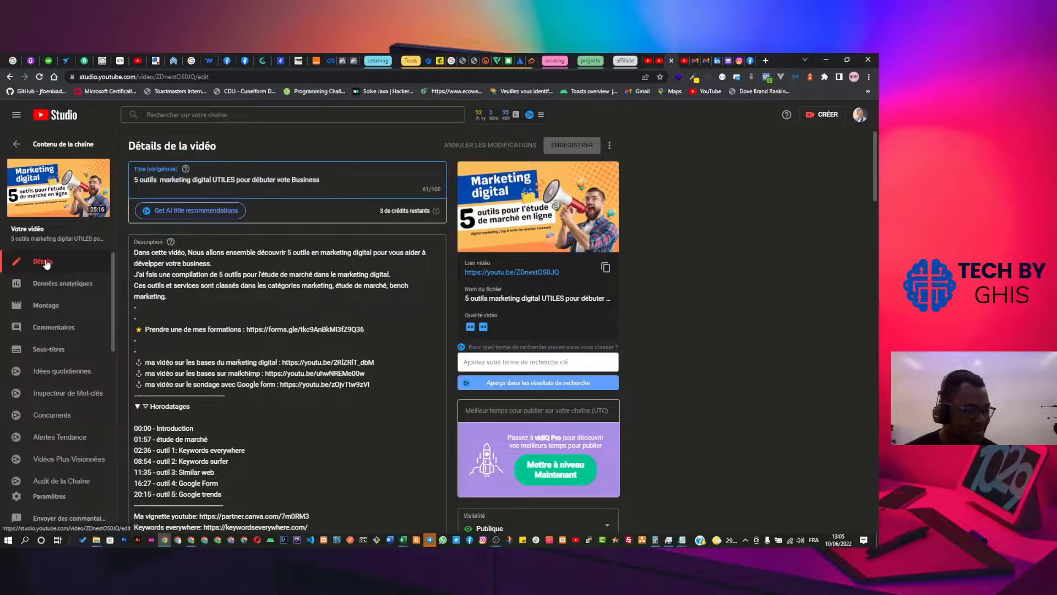
Check the 108 subscriber count on the dashboard, then paste the title as the Mailchimp subject.
{"action": "left_click", "coordinate": [17, 149]}
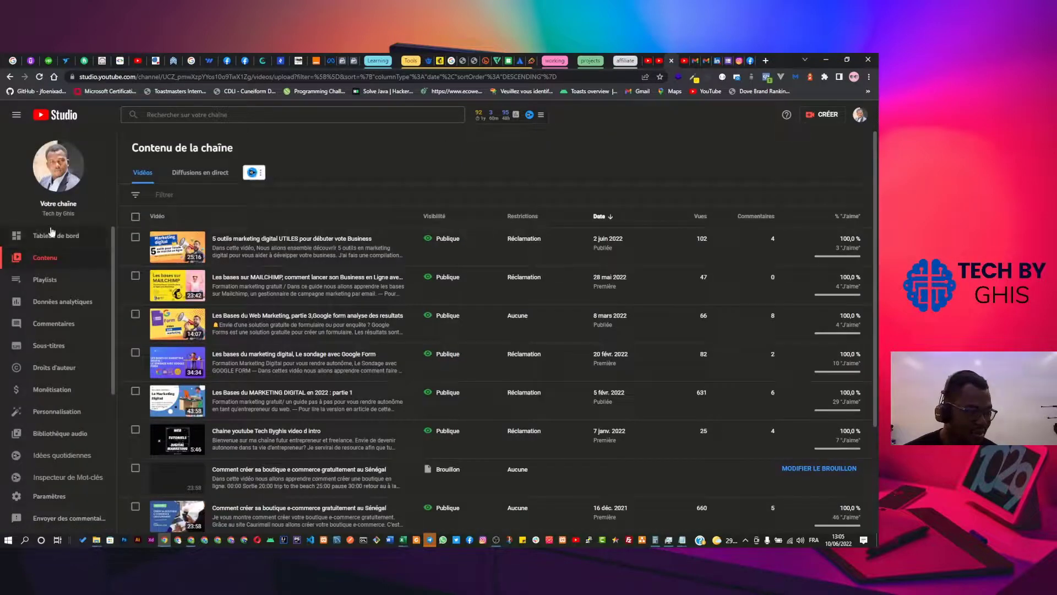
{"action": "left_click", "coordinate": [54, 236]}
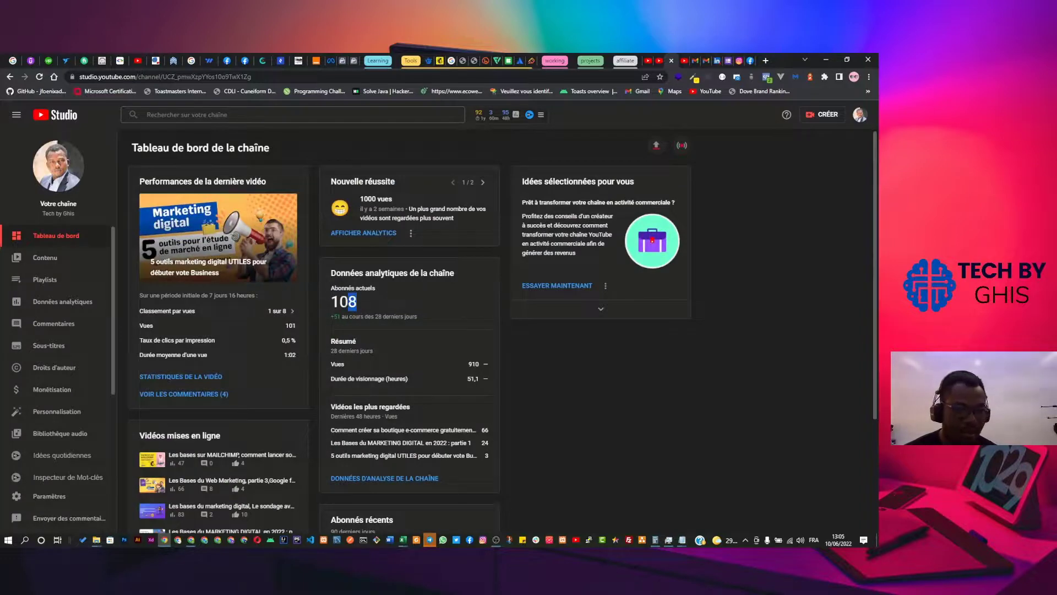
{"action": "left_click_drag", "start_coordinate": [348, 301], "coordinate": [325, 299]}
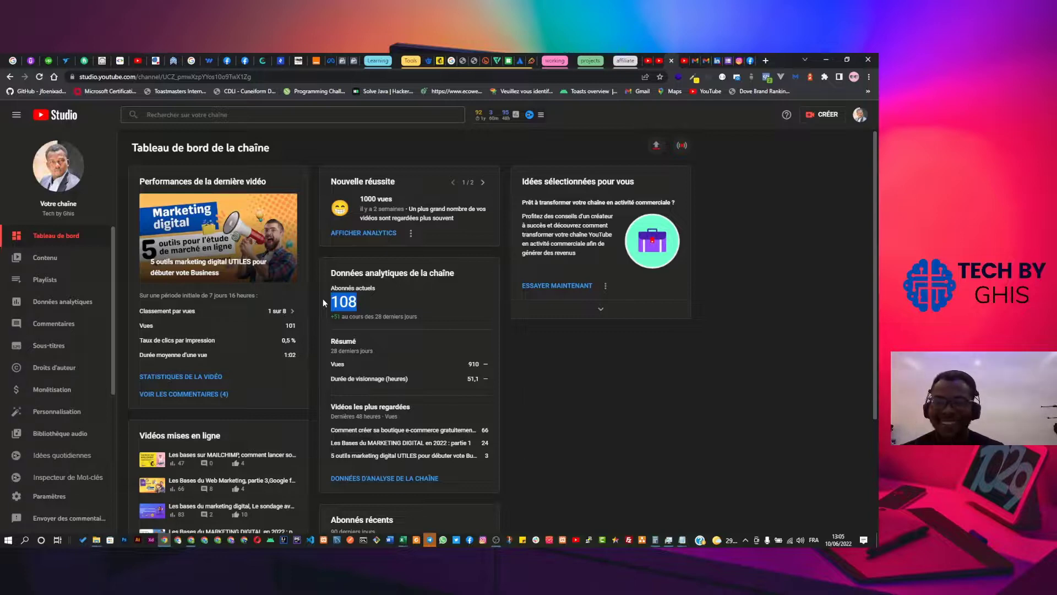
{"action": "key", "text": "alt+Tab"}
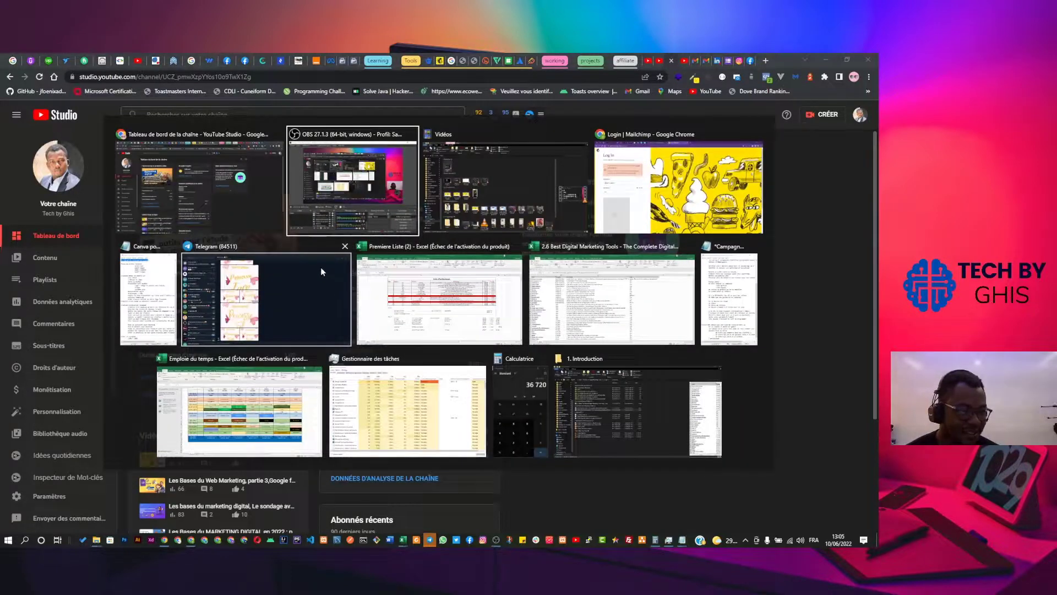
{"action": "left_click", "coordinate": [272, 212]}
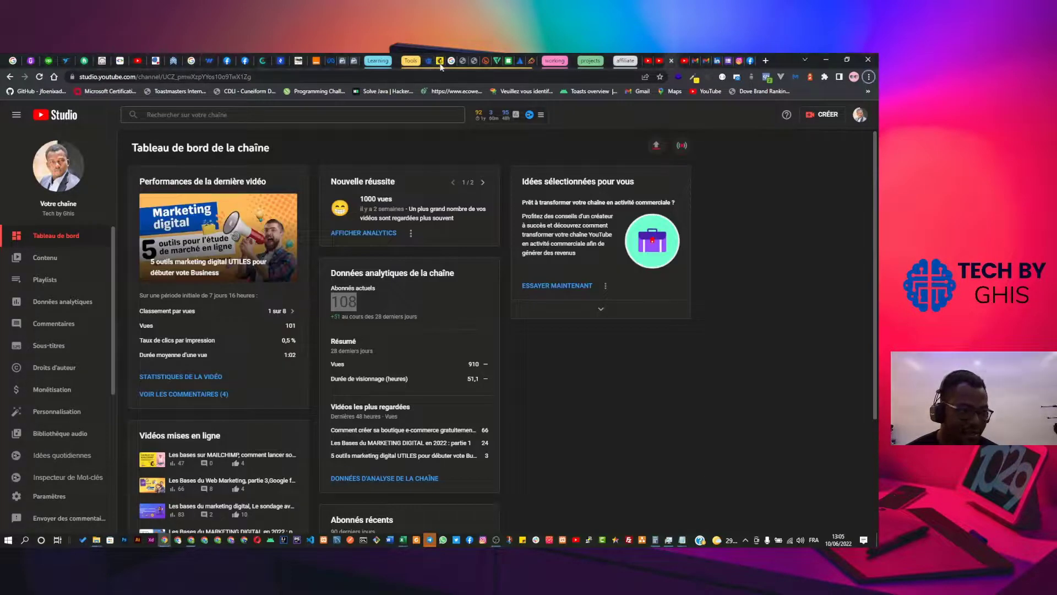
{"action": "left_click", "coordinate": [440, 62]}
{"action": "key", "text": "ctrl+v"}
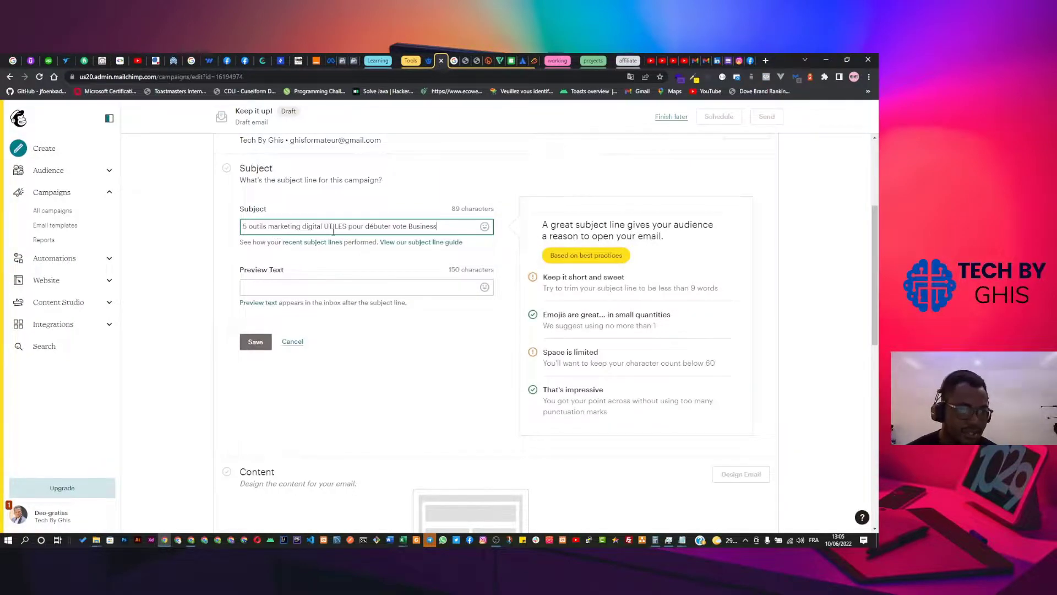
Fix 'vote' to 'votre' in the subject and in the YouTube video title, saving the title.
{"action": "left_click", "coordinate": [404, 226]}
{"action": "type", "text": "r"}
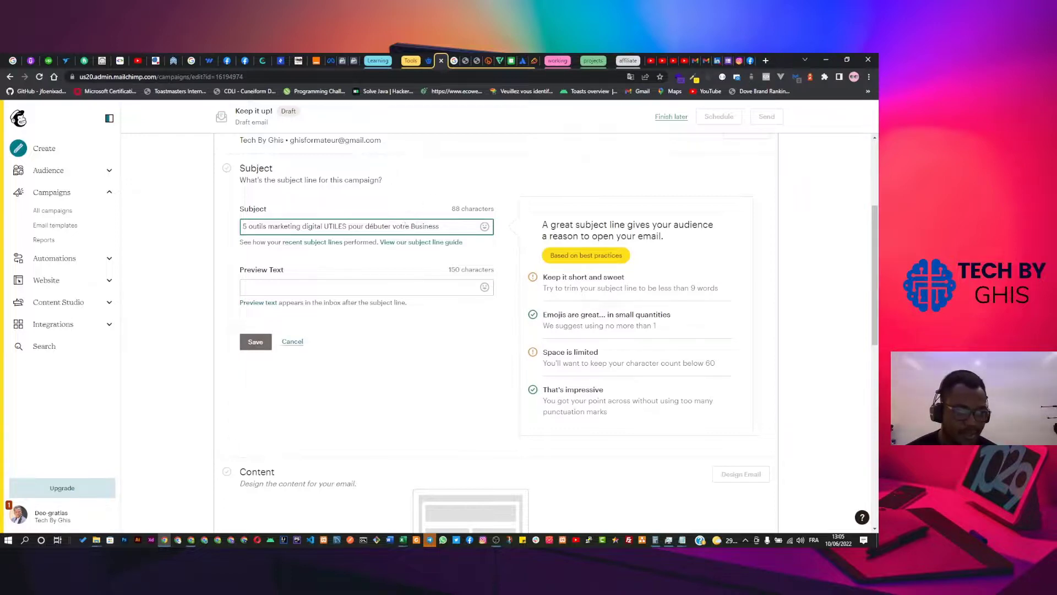
{"action": "left_click", "coordinate": [663, 60]}
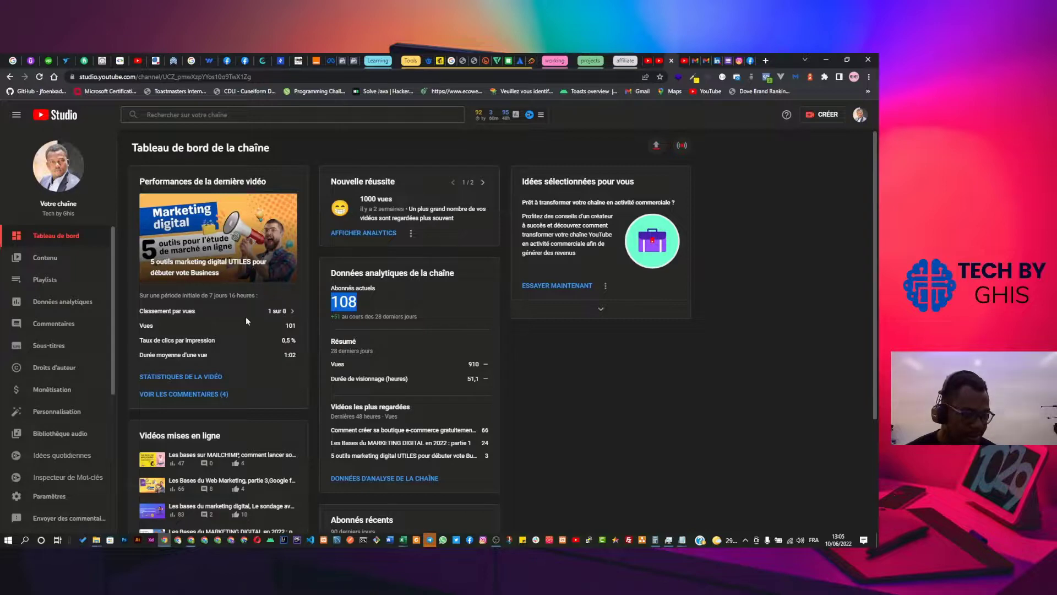
{"action": "left_click", "coordinate": [92, 254]}
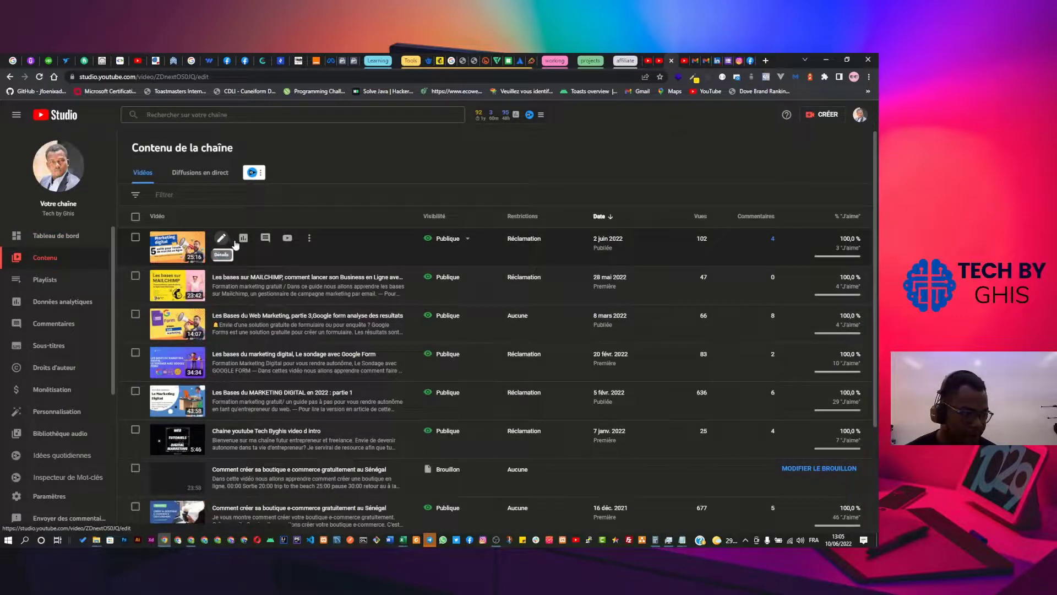
{"action": "left_click", "coordinate": [221, 238]}
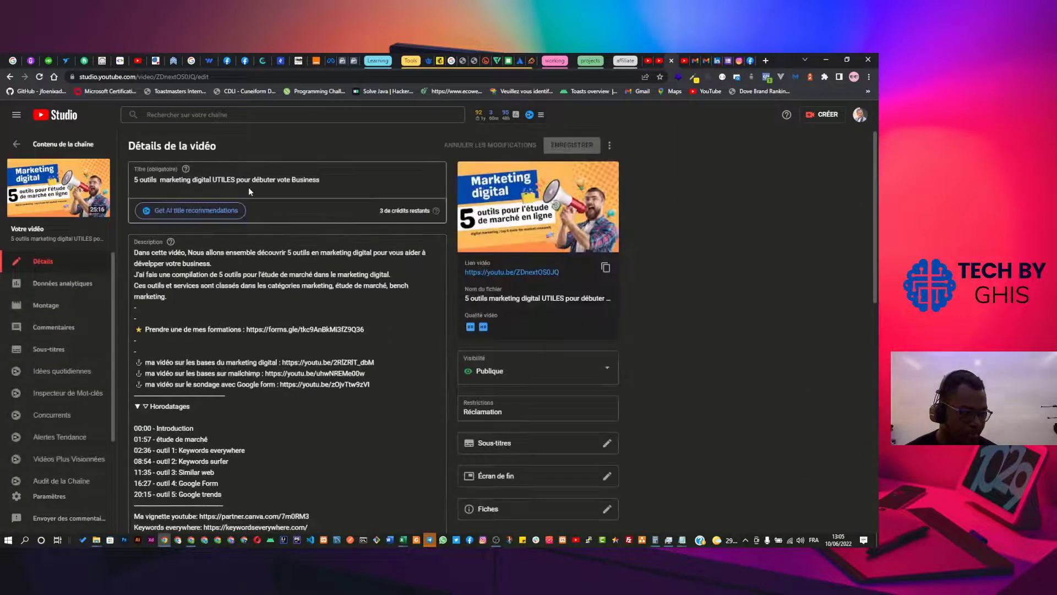
{"action": "left_click", "coordinate": [287, 180]}
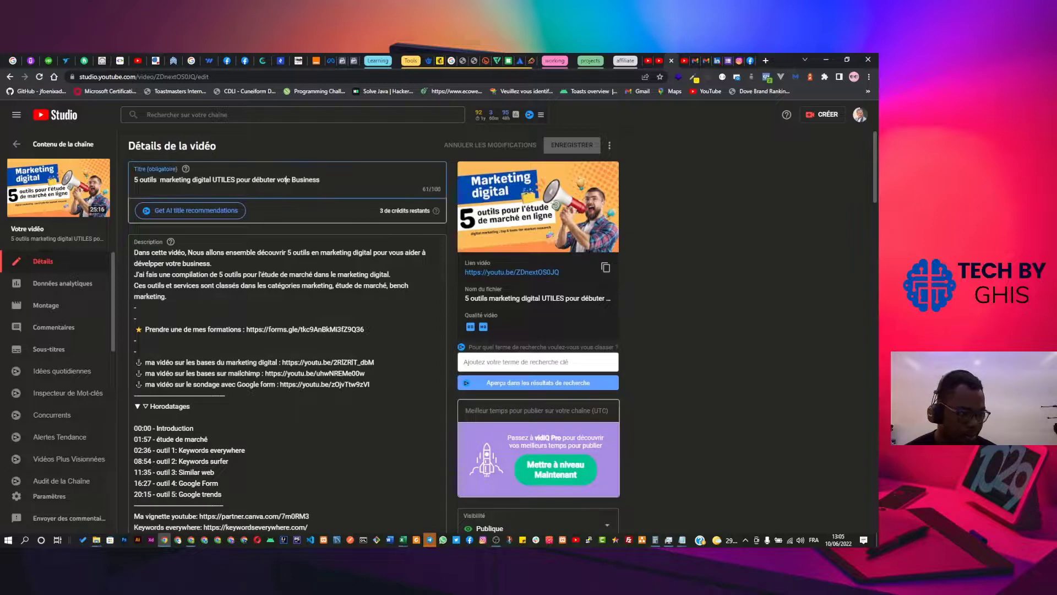
{"action": "type", "text": "r"}
{"action": "left_click", "coordinate": [556, 145]}
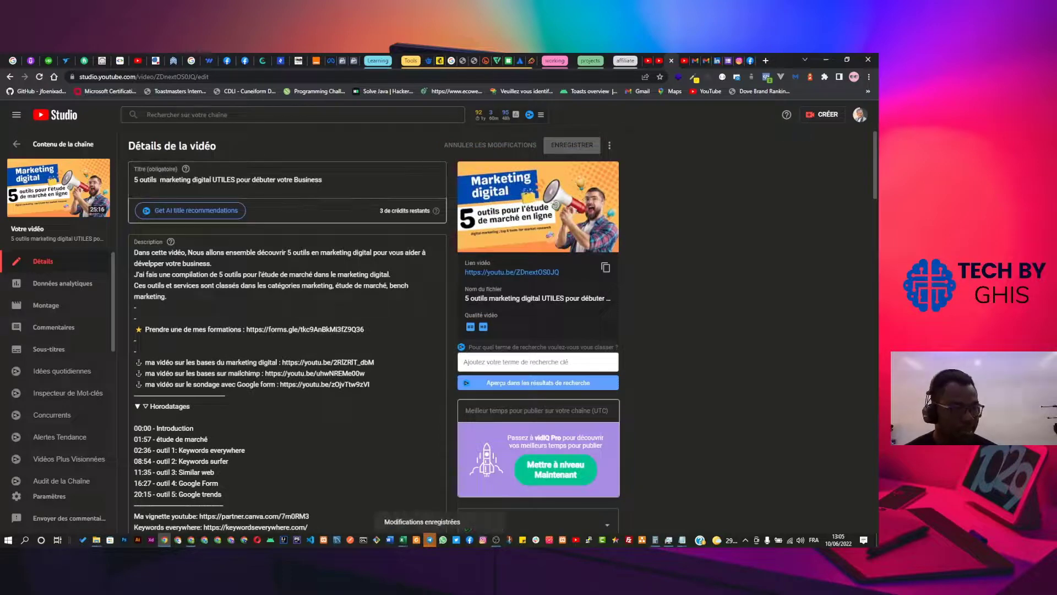
{"action": "left_click", "coordinate": [441, 61]}
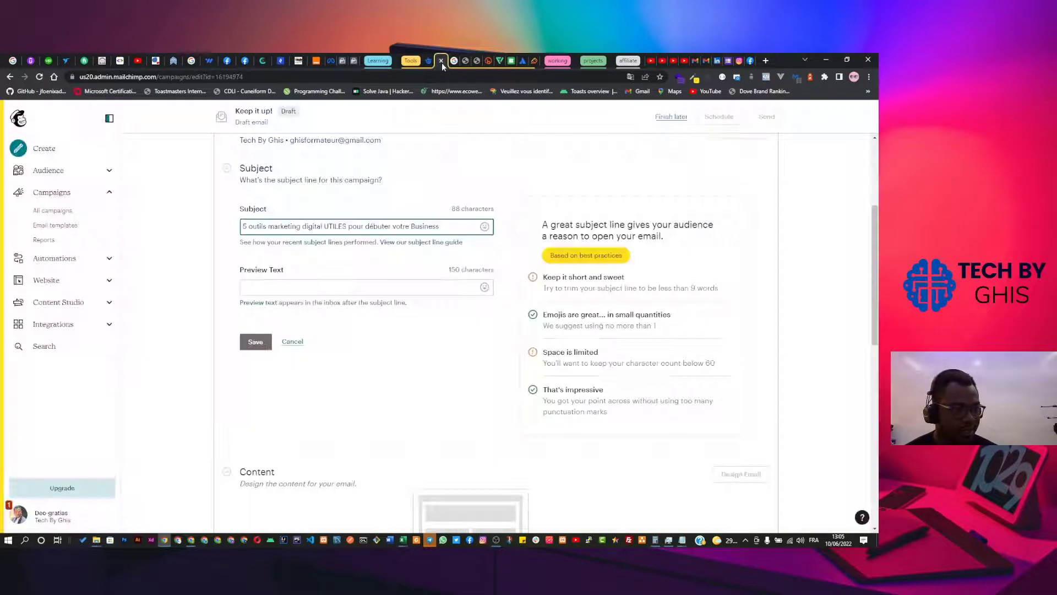
Delete 'digital' from the subject line, leaving '5 outils marketing UTILES pour débuter votre Business'.
{"action": "left_click", "coordinate": [342, 285]}
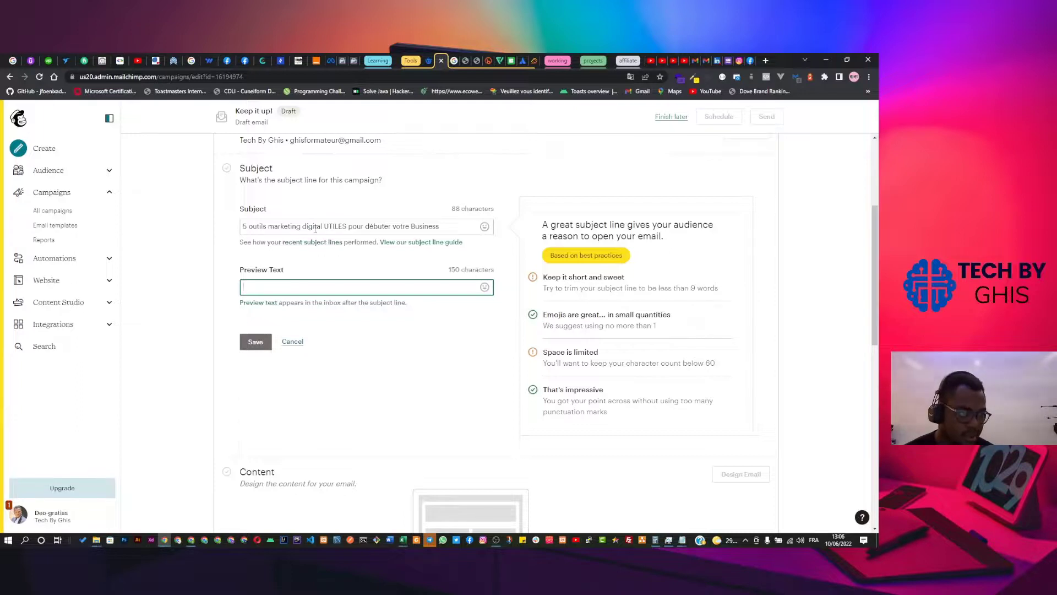
{"action": "left_click", "coordinate": [316, 228]}
{"action": "key", "text": "BackSpace"}
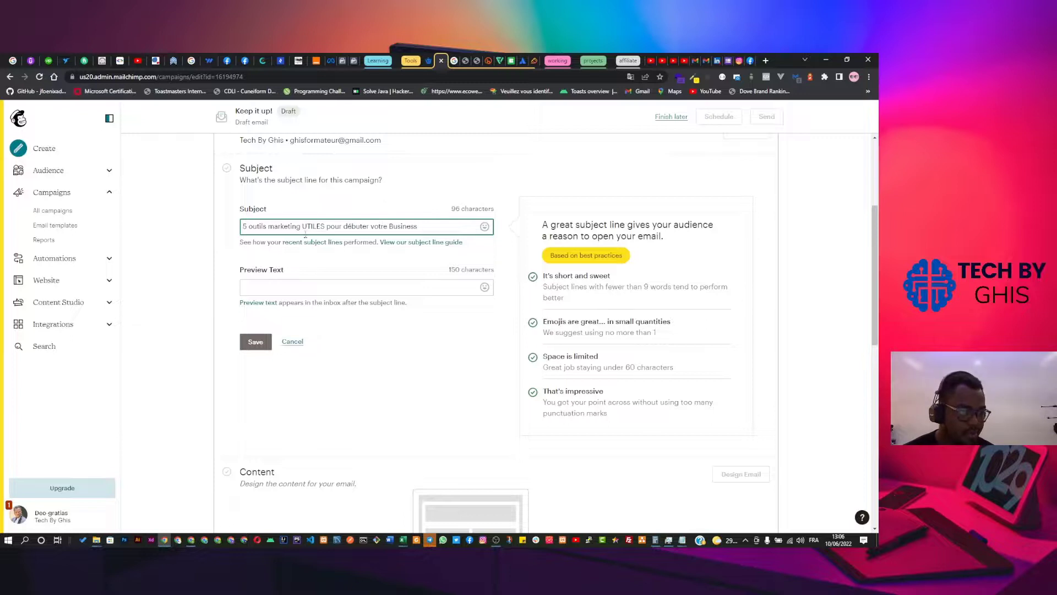
{"action": "left_click", "coordinate": [314, 292]}
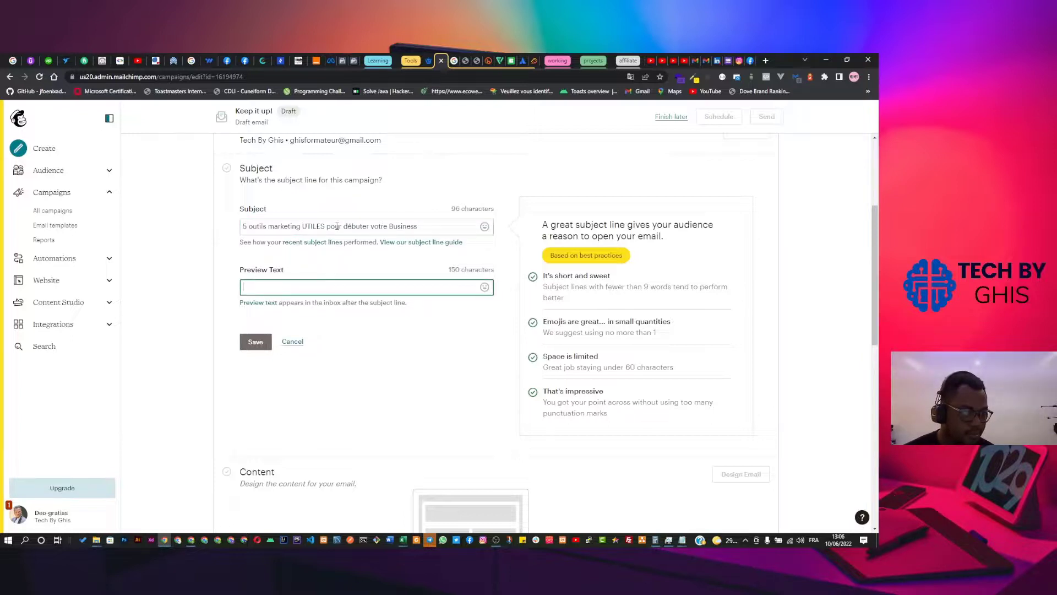
Try replacing 'débuter' with 'en ligne', undo it, then return to the YouTube video tab.
{"action": "double_click", "coordinate": [352, 226]}
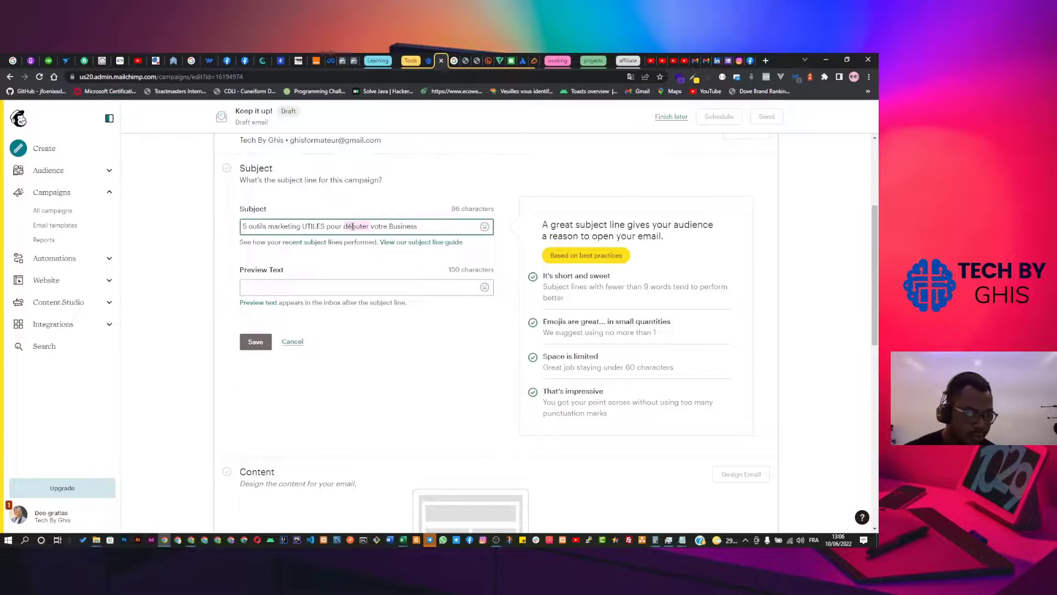
{"action": "key", "text": "BackSpace"}
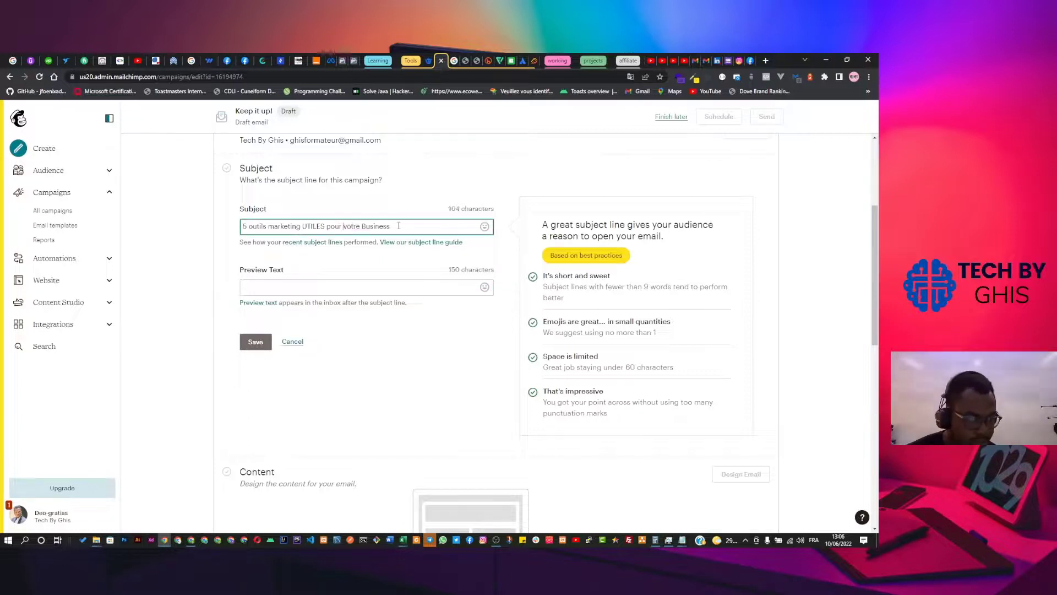
{"action": "type", "text": "en ligne"}
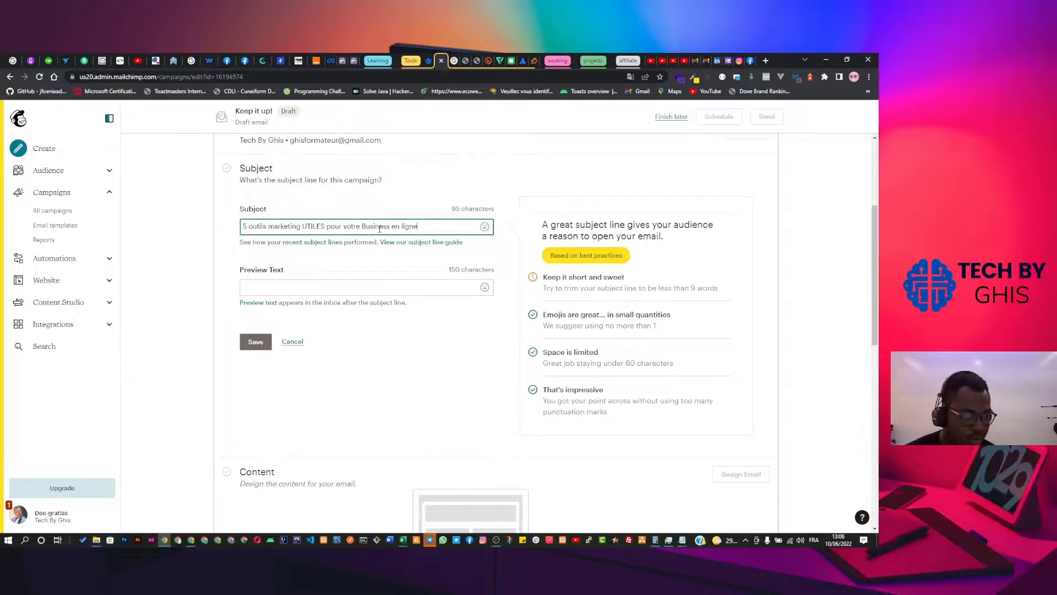
{"action": "key", "text": "ctrl+z"}
{"action": "key", "text": "ctrl+z"}
{"action": "key", "text": "ctrl+z"}
{"action": "key", "text": "ctrl+z"}
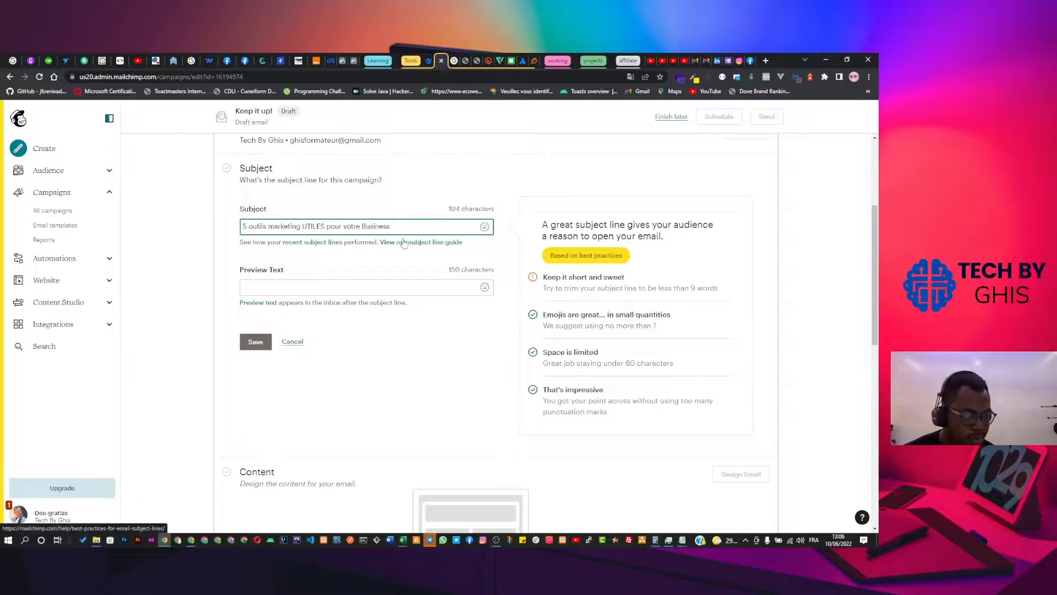
{"action": "left_click", "coordinate": [422, 226]}
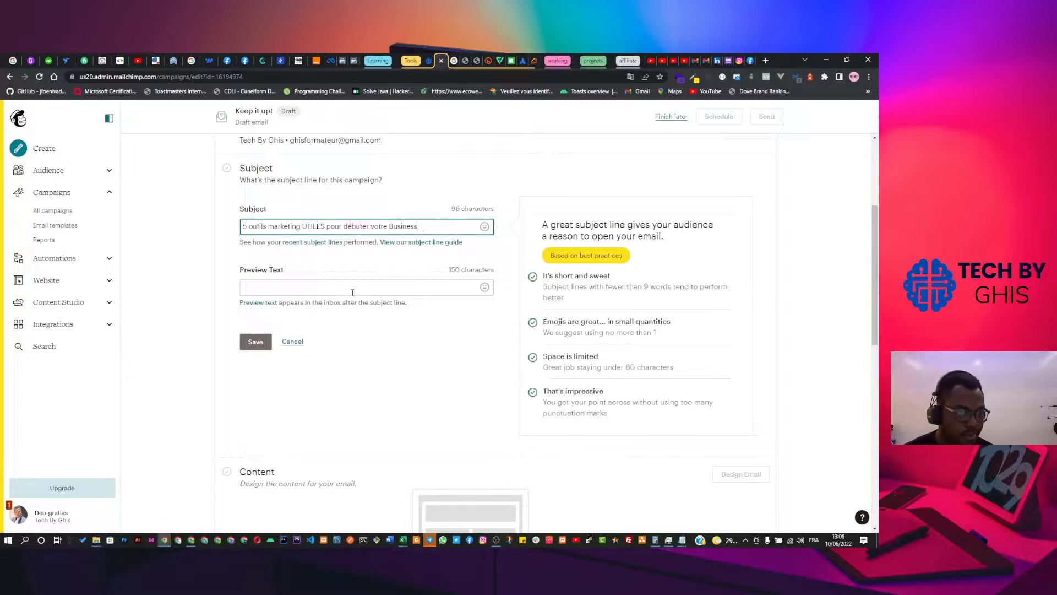
{"action": "left_click", "coordinate": [338, 287]}
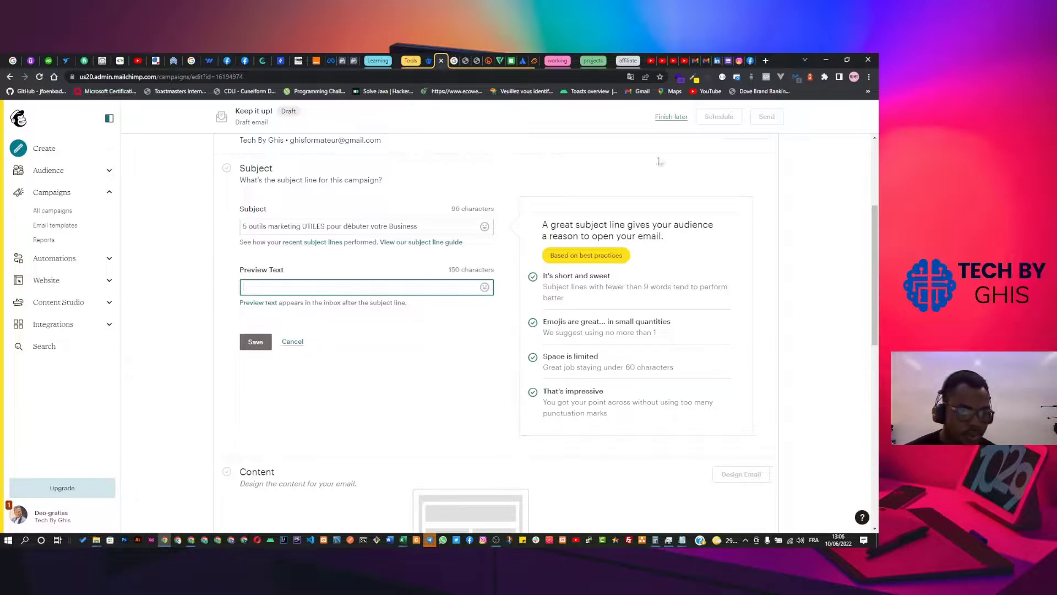
{"action": "left_click", "coordinate": [686, 61]}
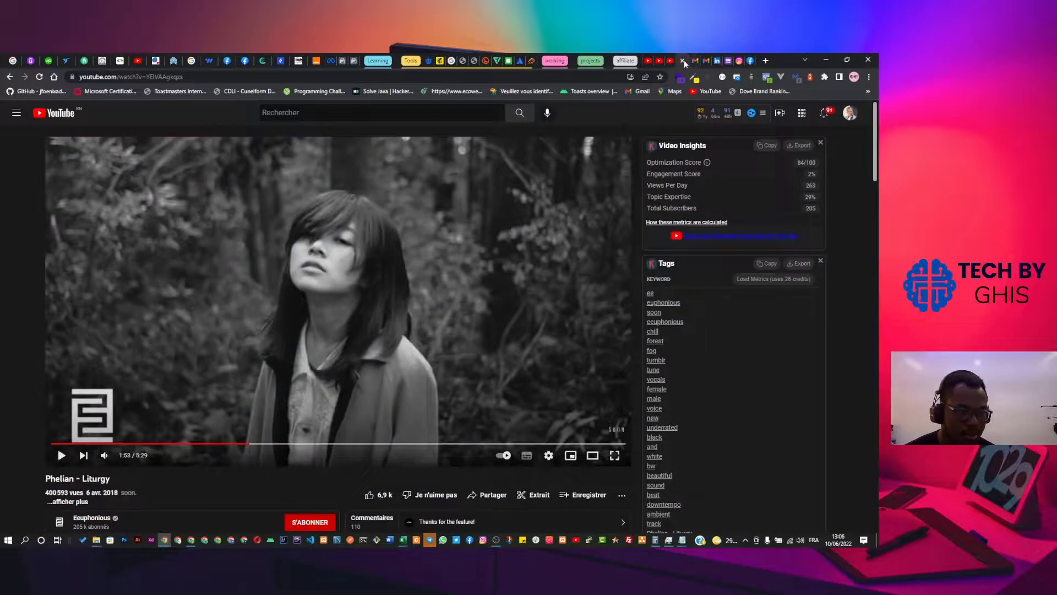
Close the stray video tab, copy the compilation sentence from the Studio description, and go back to Mailchimp.
{"action": "left_click", "coordinate": [684, 62]}
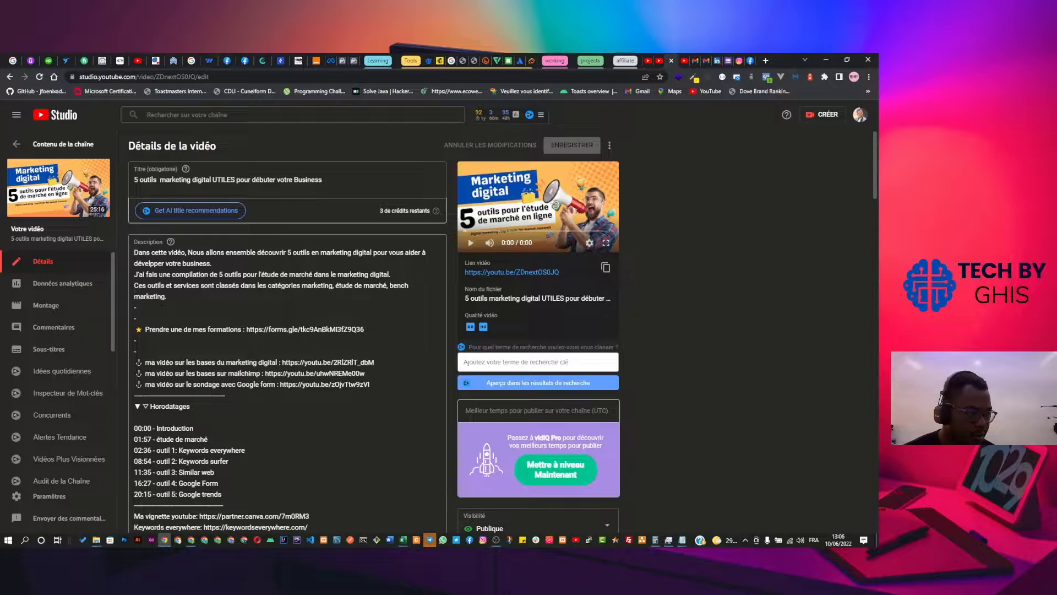
{"action": "left_click_drag", "start_coordinate": [135, 253], "coordinate": [391, 275]}
{"action": "key", "text": "ctrl+c"}
{"action": "left_click", "coordinate": [179, 275]}
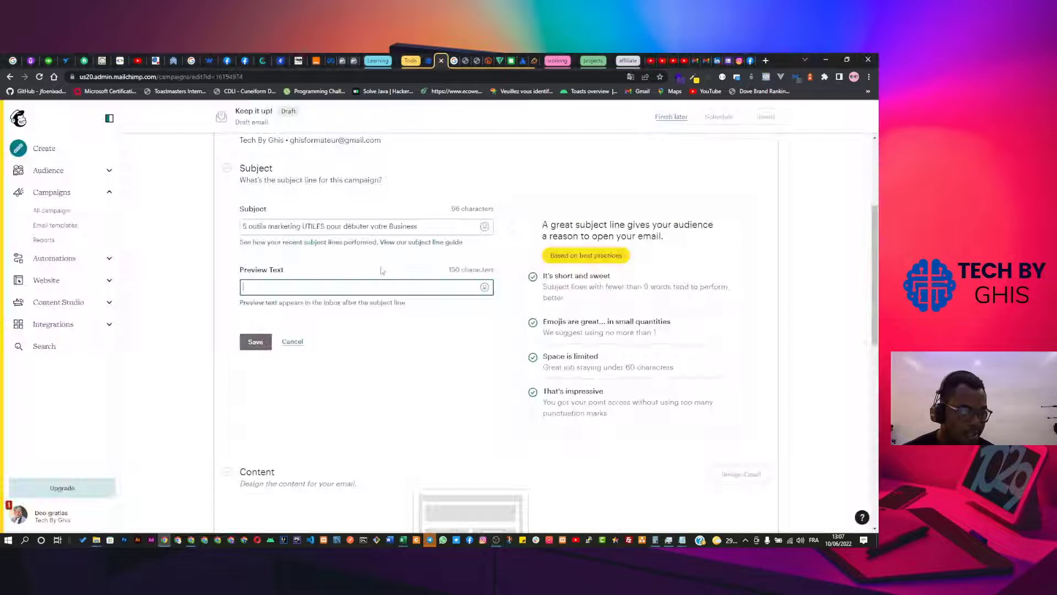
{"action": "left_click", "coordinate": [440, 61]}
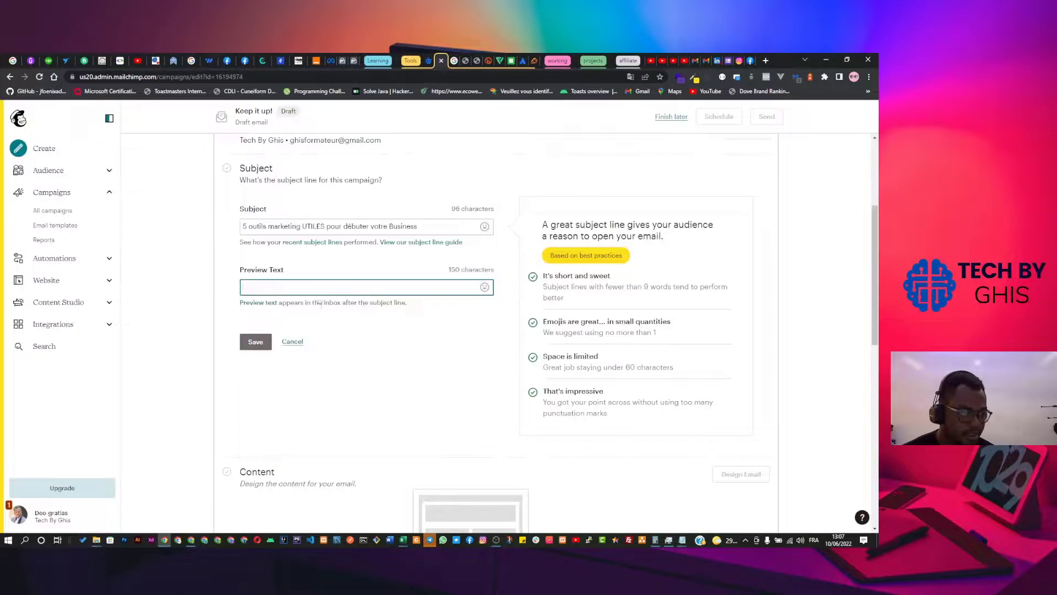
Use the copied sentence about 5 market-study tools as the preview text and save.
{"action": "key", "text": "ctrl+v"}
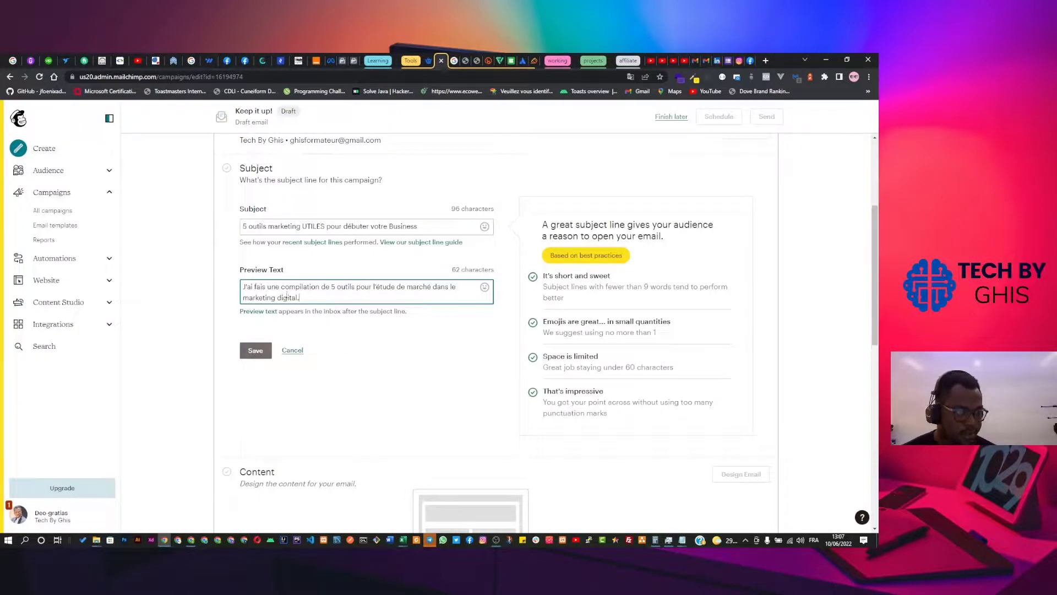
{"action": "left_click", "coordinate": [260, 353]}
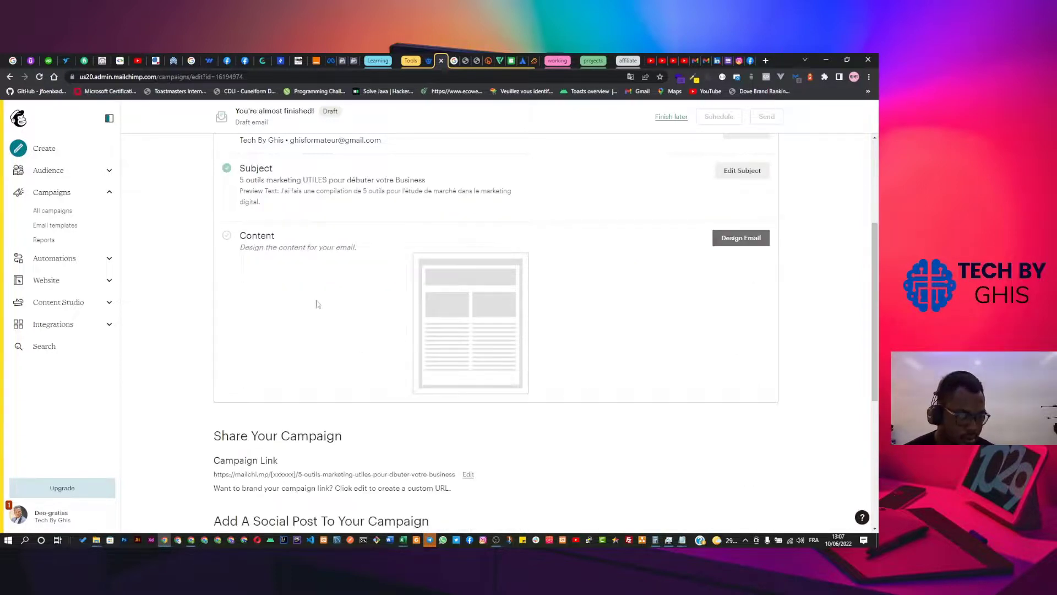
{"action": "scroll", "coordinate": [302, 284], "scroll_direction": "down", "scroll_amount": 2}
{"action": "scroll", "coordinate": [301, 284], "scroll_direction": "up", "scroll_amount": 2}
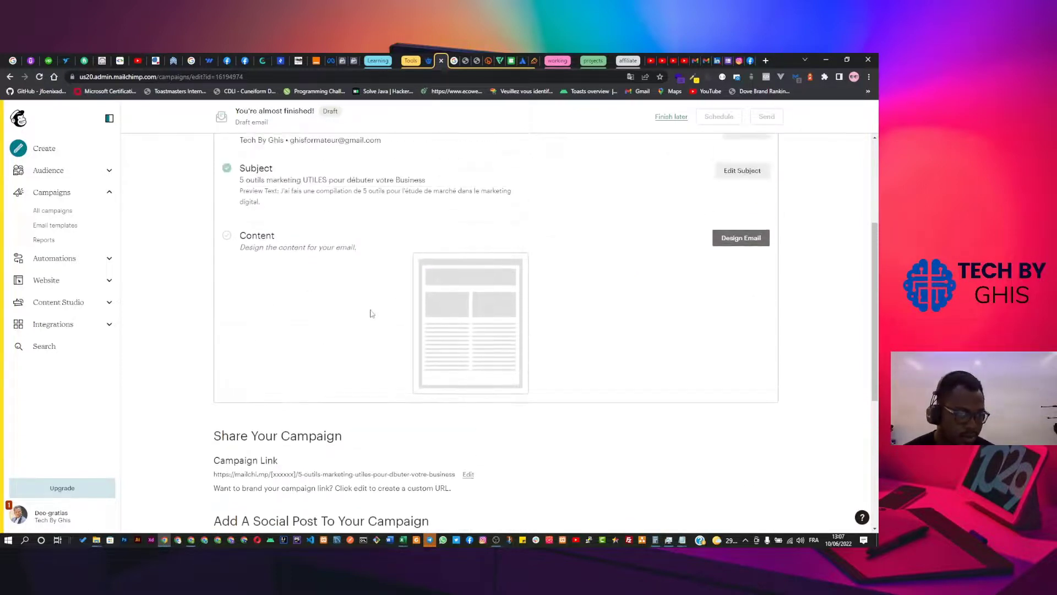
Start the email design and pick the Basic 1 Column template from the gallery.
{"action": "left_click", "coordinate": [738, 243]}
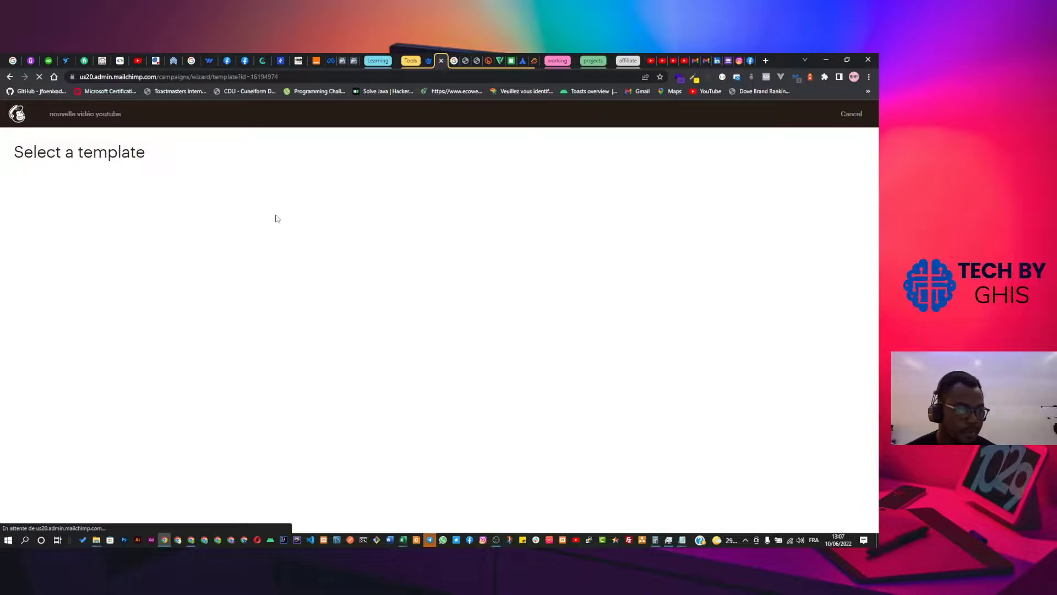
{"action": "scroll", "coordinate": [267, 313], "scroll_direction": "down", "scroll_amount": 1}
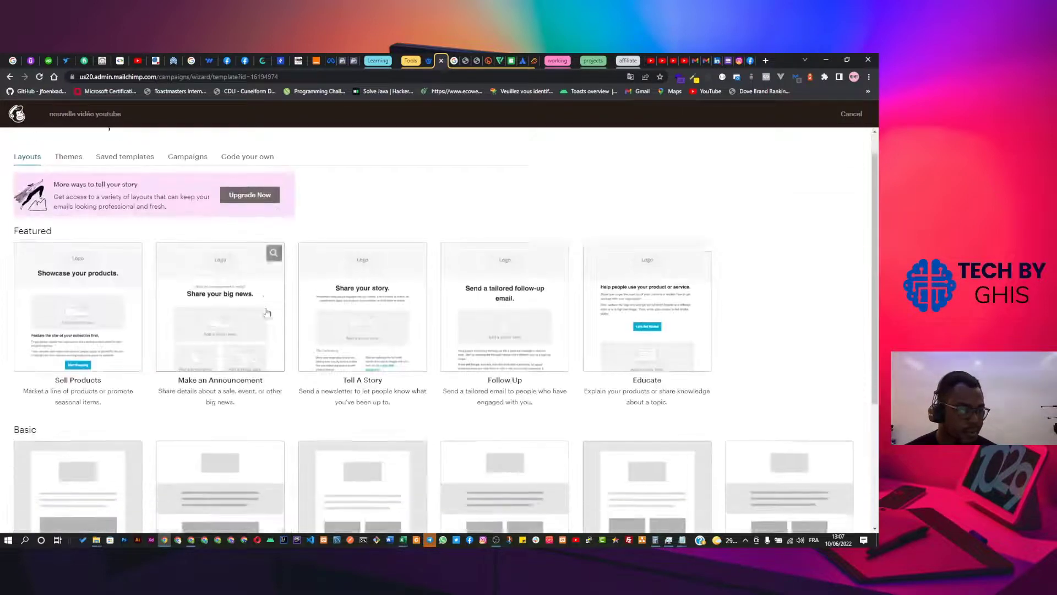
{"action": "scroll", "coordinate": [268, 312], "scroll_direction": "down", "scroll_amount": 2}
{"action": "scroll", "coordinate": [268, 291], "scroll_direction": "up", "scroll_amount": 1}
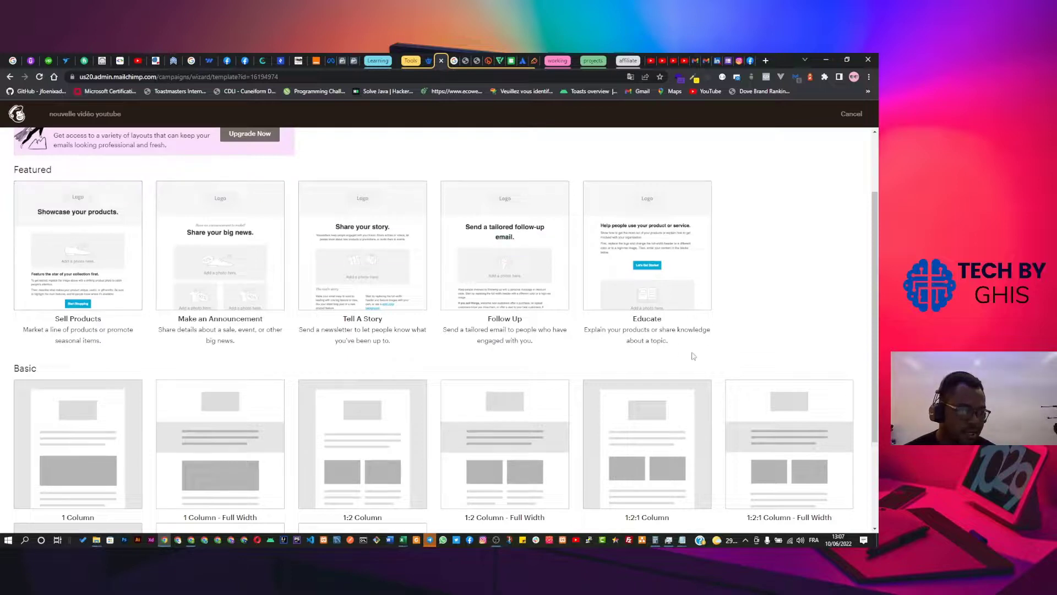
{"action": "scroll", "coordinate": [363, 336], "scroll_direction": "down", "scroll_amount": 2}
{"action": "scroll", "coordinate": [355, 330], "scroll_direction": "down", "scroll_amount": 1}
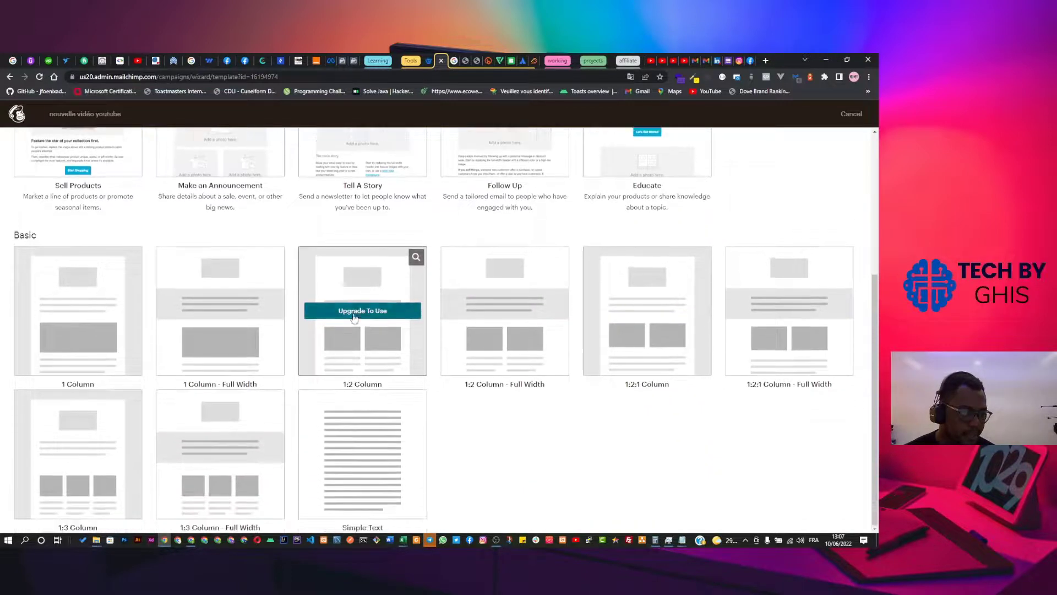
{"action": "scroll", "coordinate": [201, 283], "scroll_direction": "up", "scroll_amount": 2}
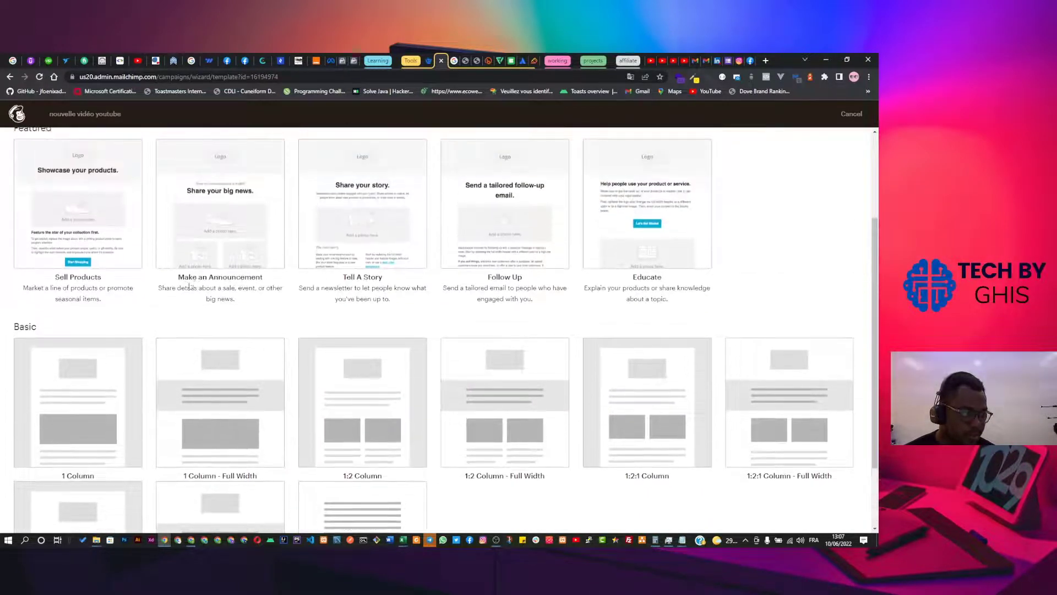
{"action": "scroll", "coordinate": [190, 285], "scroll_direction": "up", "scroll_amount": 1}
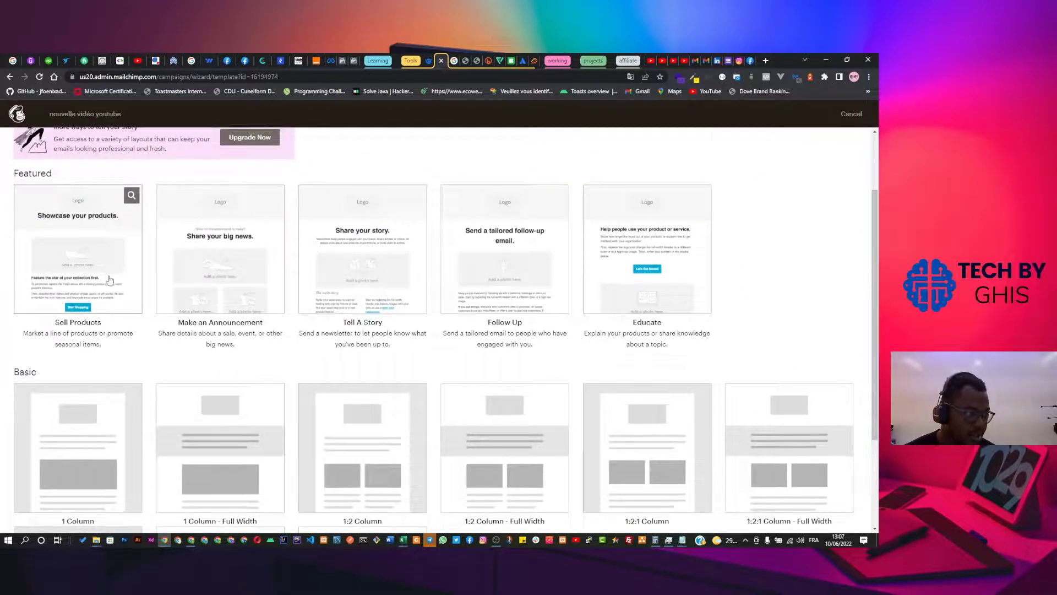
{"action": "scroll", "coordinate": [109, 280], "scroll_direction": "down", "scroll_amount": 3}
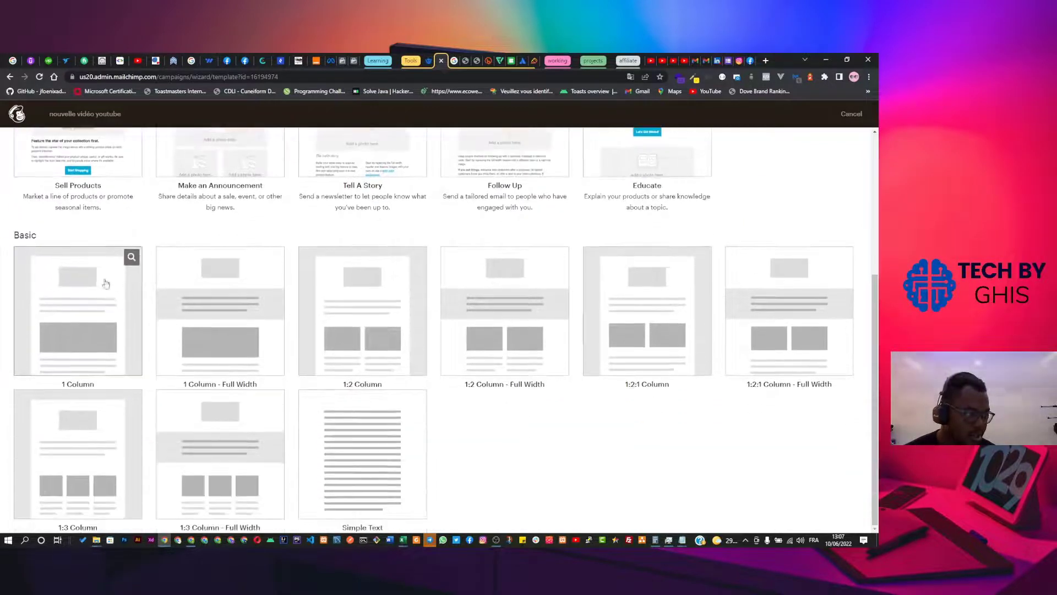
{"action": "left_click", "coordinate": [74, 318]}
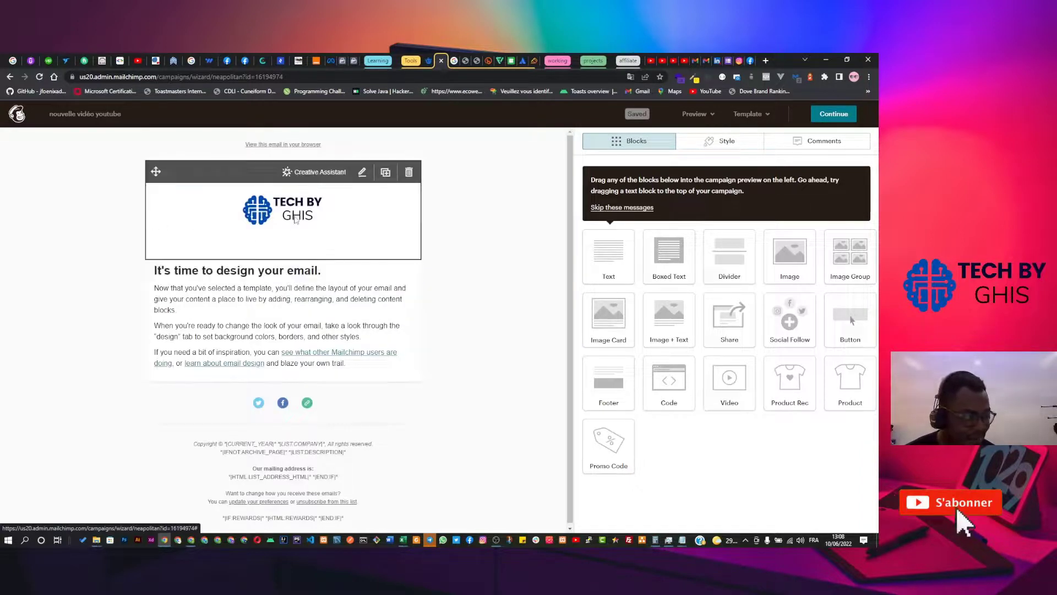
{"action": "left_click", "coordinate": [287, 218]}
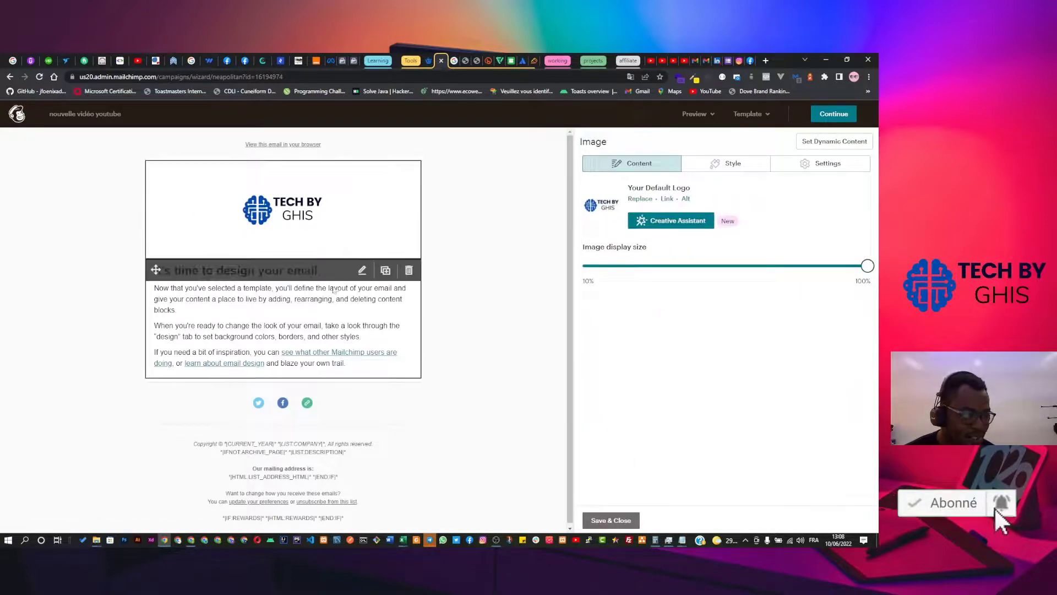
{"action": "left_click", "coordinate": [233, 301]}
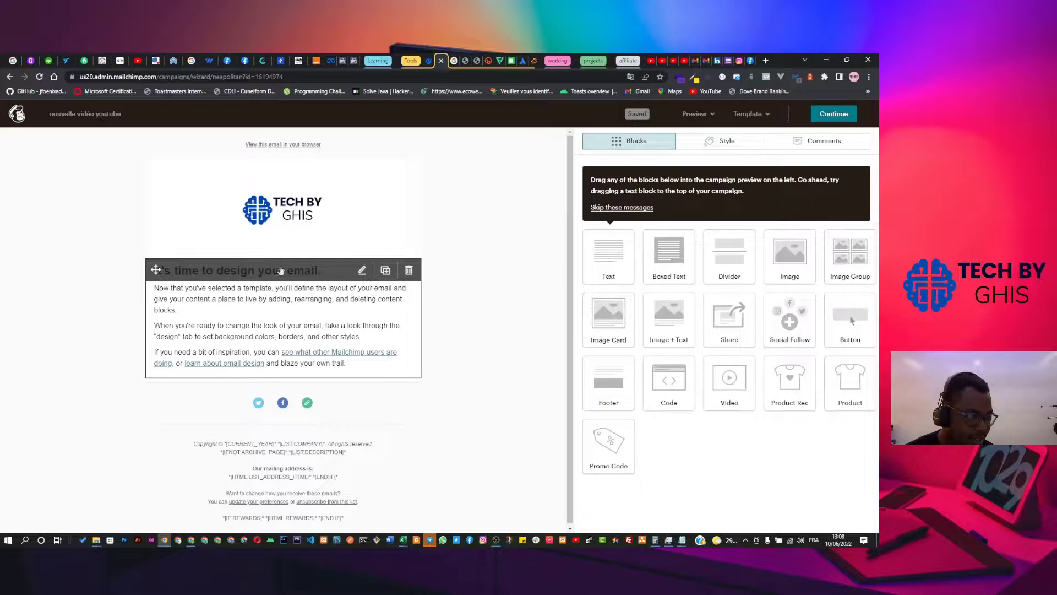
{"action": "left_click", "coordinate": [303, 217]}
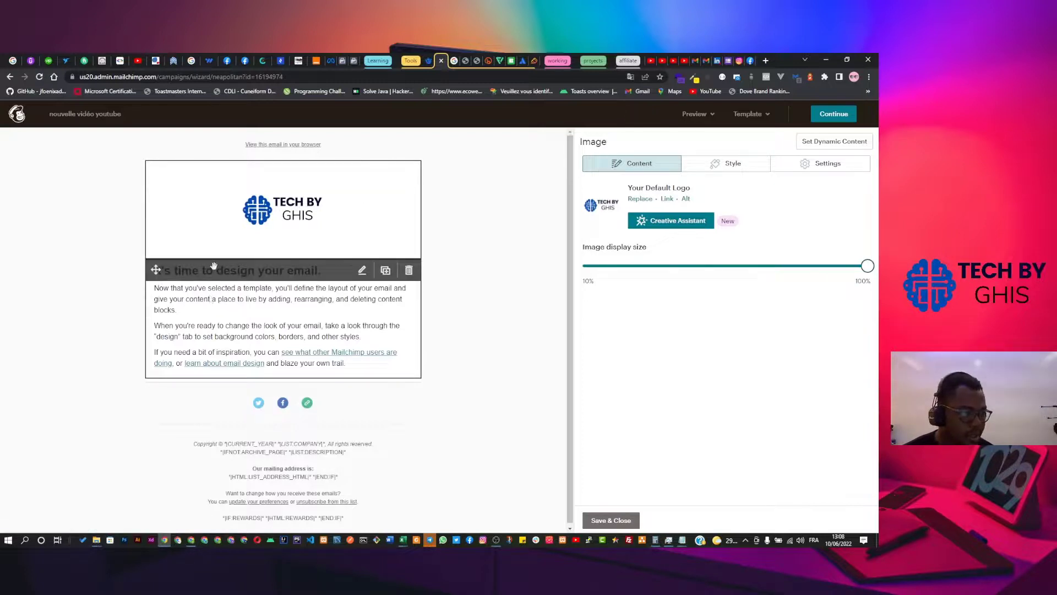
{"action": "left_click", "coordinate": [363, 273]}
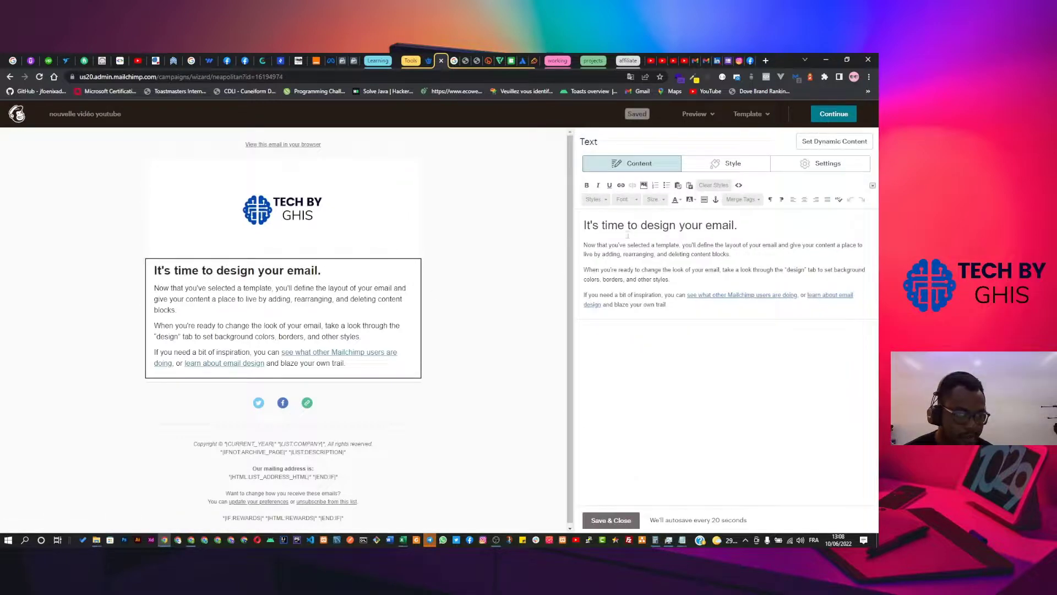
Select the placeholder heading and begin replacing it with '5 outils mar…'.
{"action": "key", "text": "ctrl+a"}
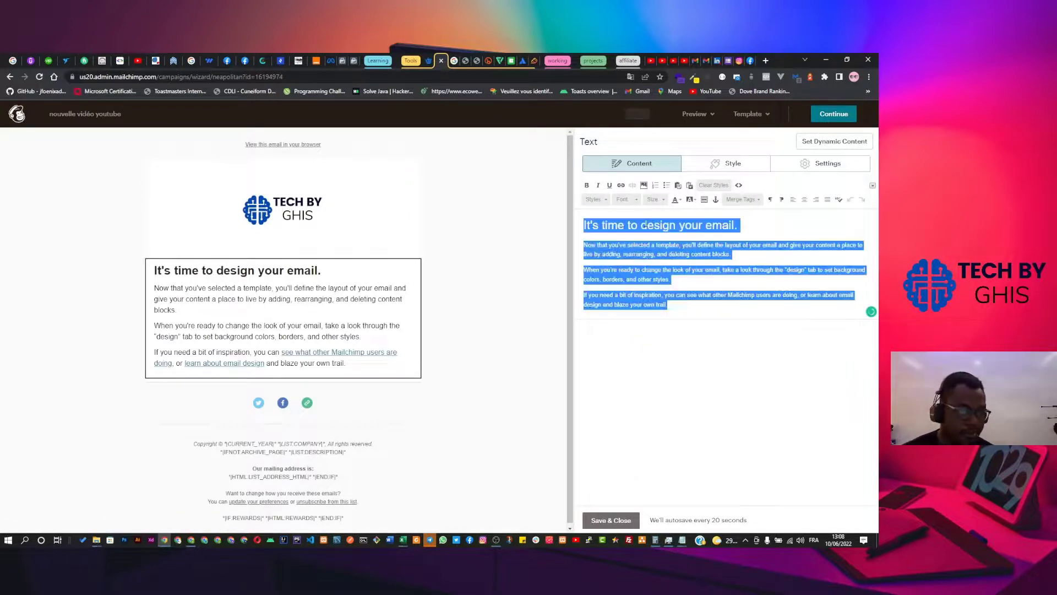
{"action": "left_click", "coordinate": [647, 225]}
{"action": "left_click_drag", "start_coordinate": [741, 233], "coordinate": [573, 218]}
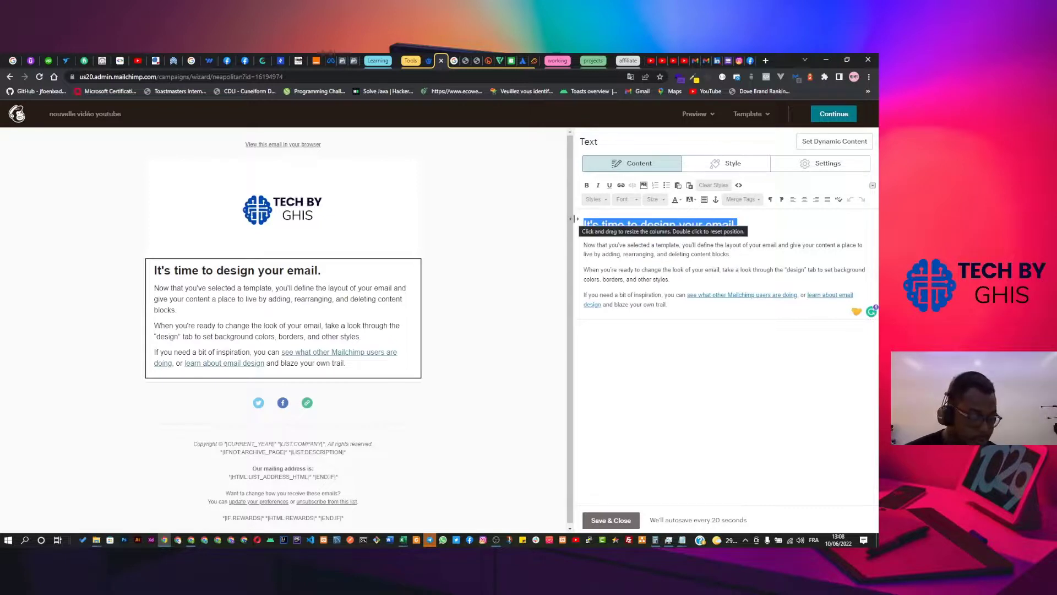
{"action": "type", "text": "5 ou"}
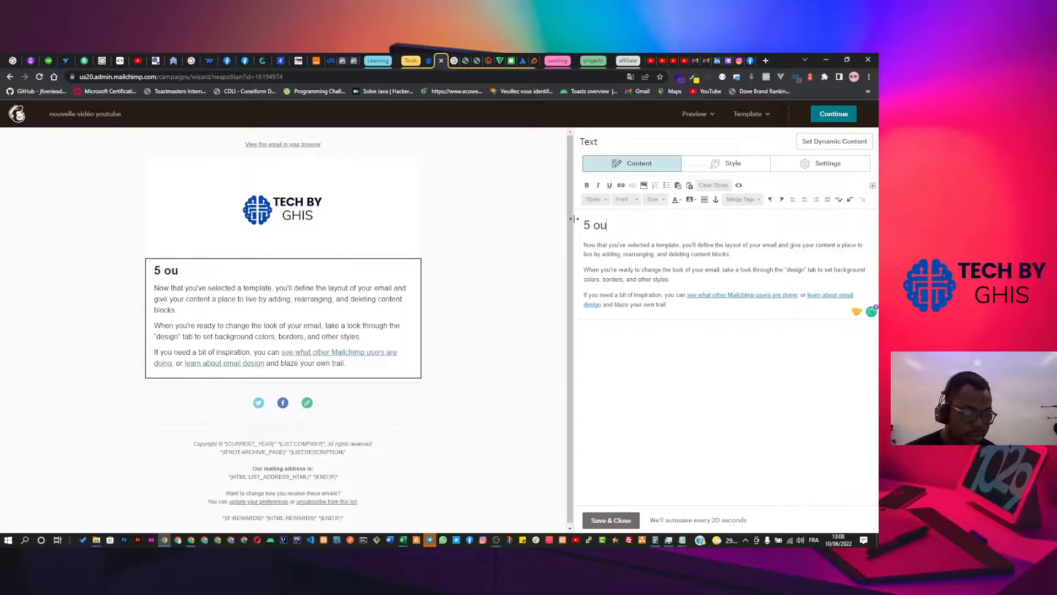
{"action": "type", "text": "tils marti"}
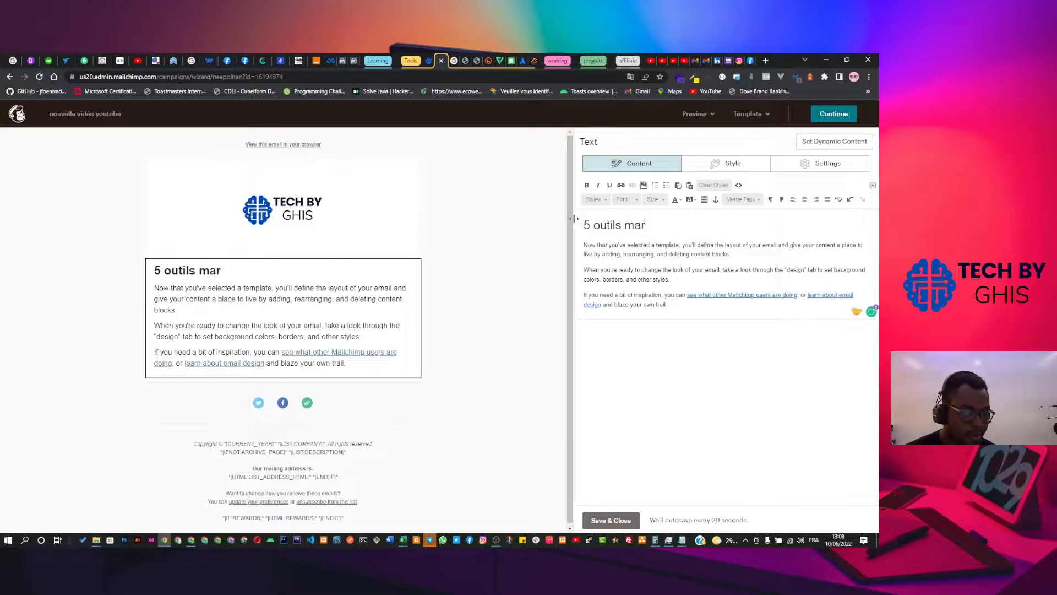
{"action": "key", "text": "BackSpace"}
{"action": "key", "text": "BackSpace"}
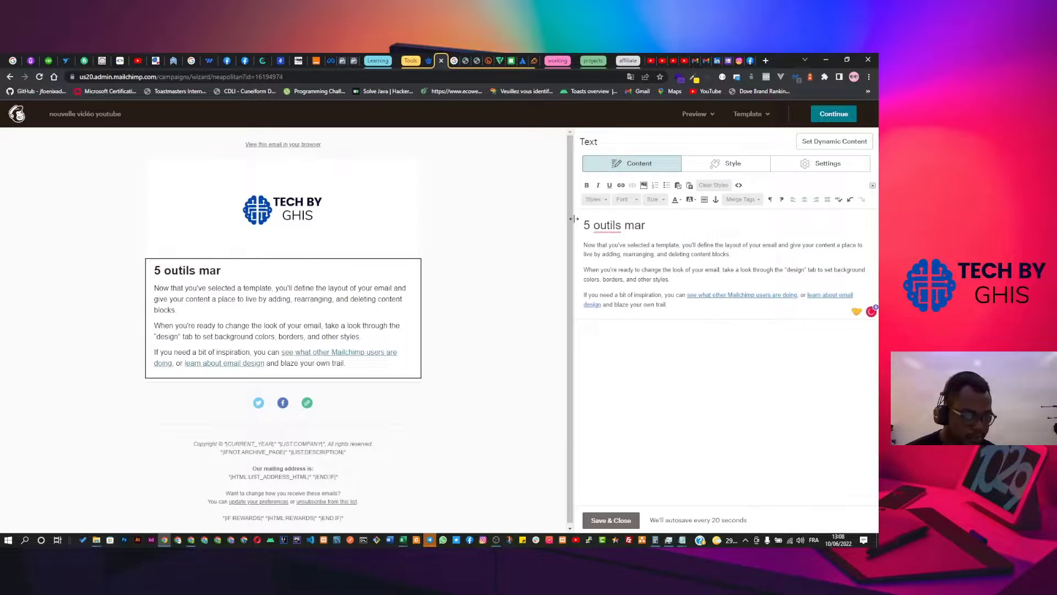
{"action": "key", "text": "BackSpace"}
{"action": "key", "text": "BackSpace"}
{"action": "key", "text": "BackSpace"}
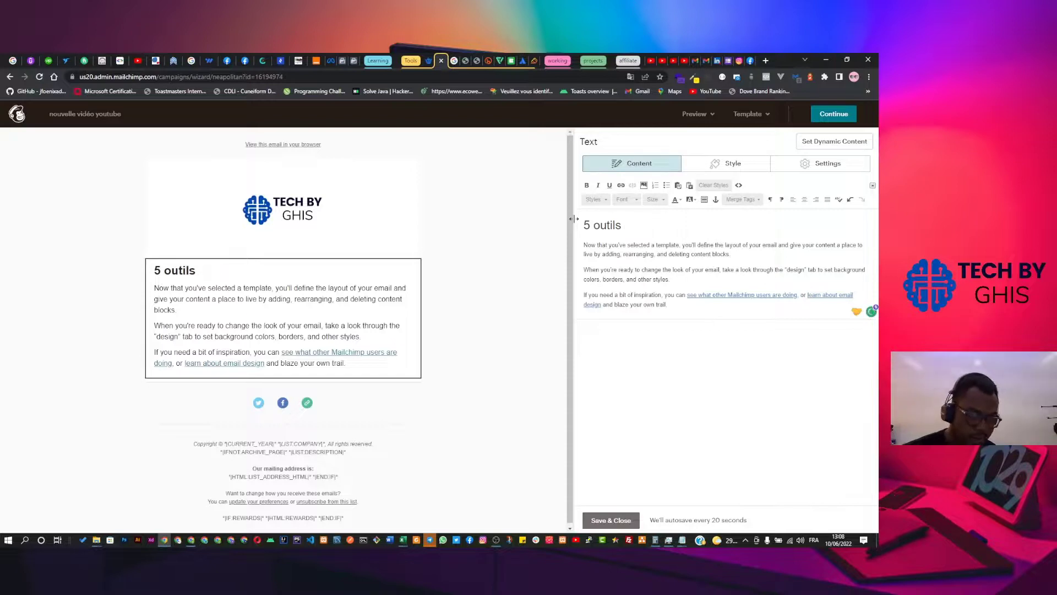
Complete the heading as 'Top 5 outils marketing digital pour bien débuter votre business en ligne'.
{"action": "key", "text": "Home"}
{"action": "type", "text": "Top"}
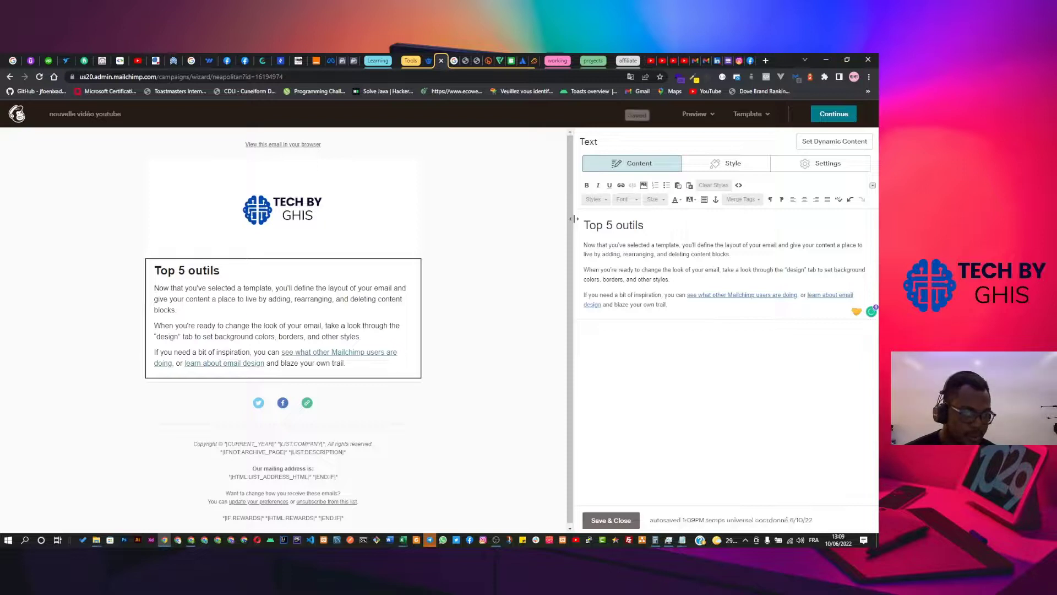
{"action": "key", "text": "End"}
{"action": "type", "text": "marketing"}
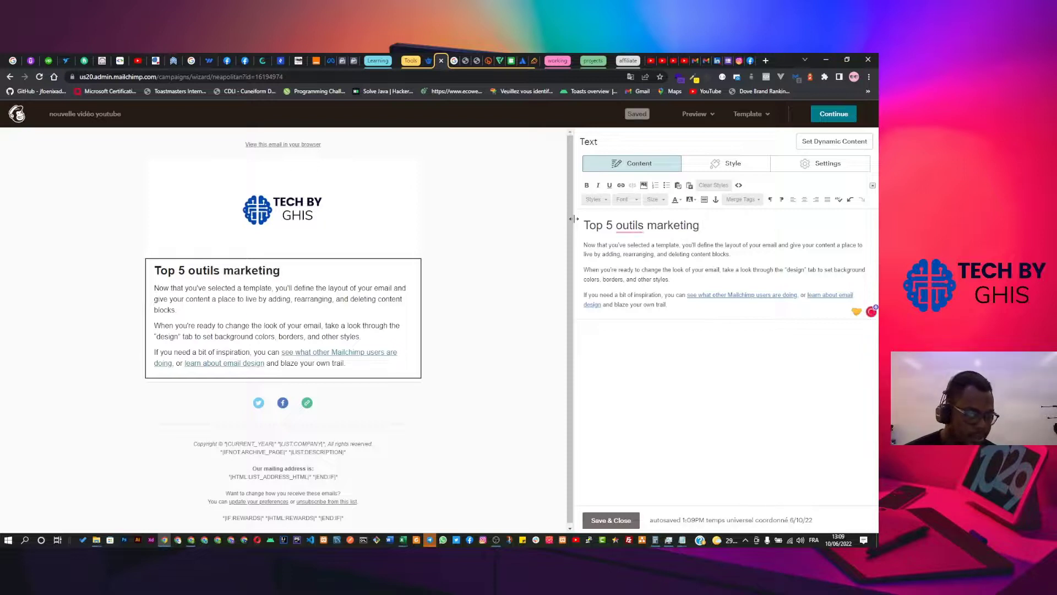
{"action": "type", "text": " digita"}
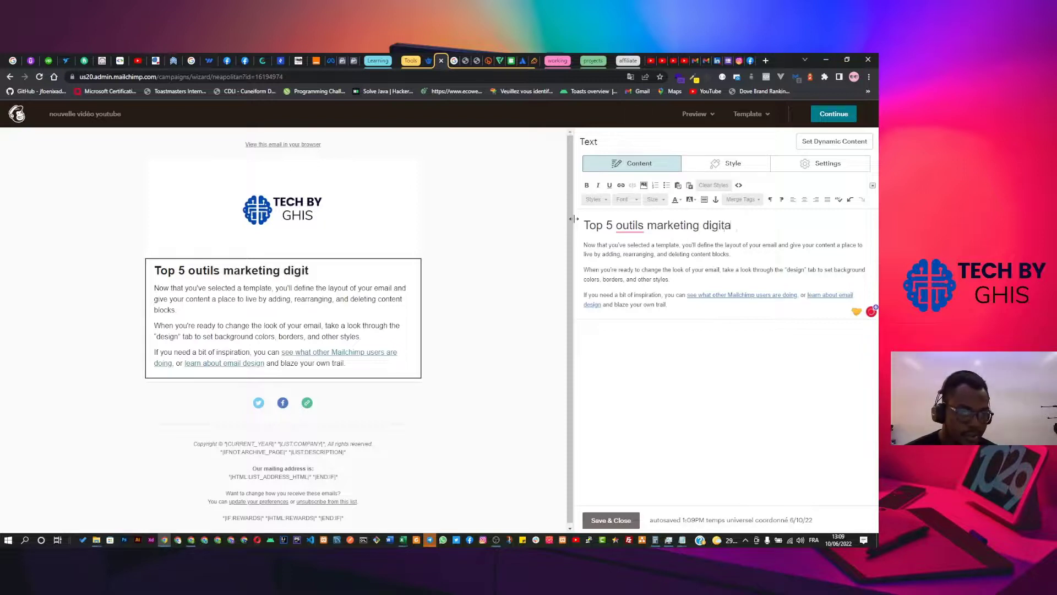
{"action": "type", "text": "l por"}
{"action": "key", "text": "BackSpace"}
{"action": "type", "text": "r"}
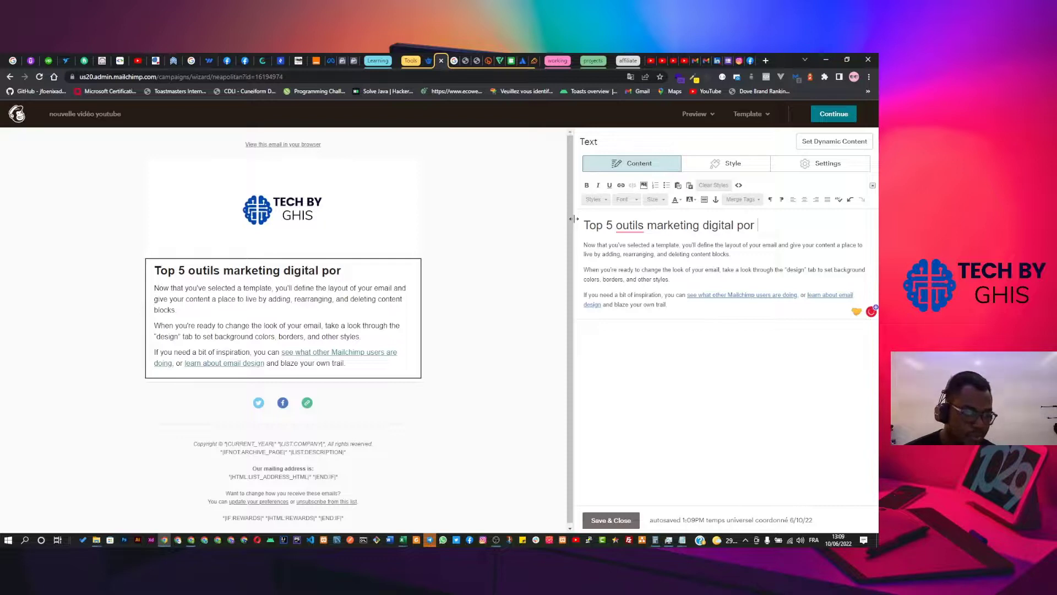
{"action": "key", "text": "BackSpace"}
{"action": "key", "text": "BackSpace"}
{"action": "type", "text": "ur bien "}
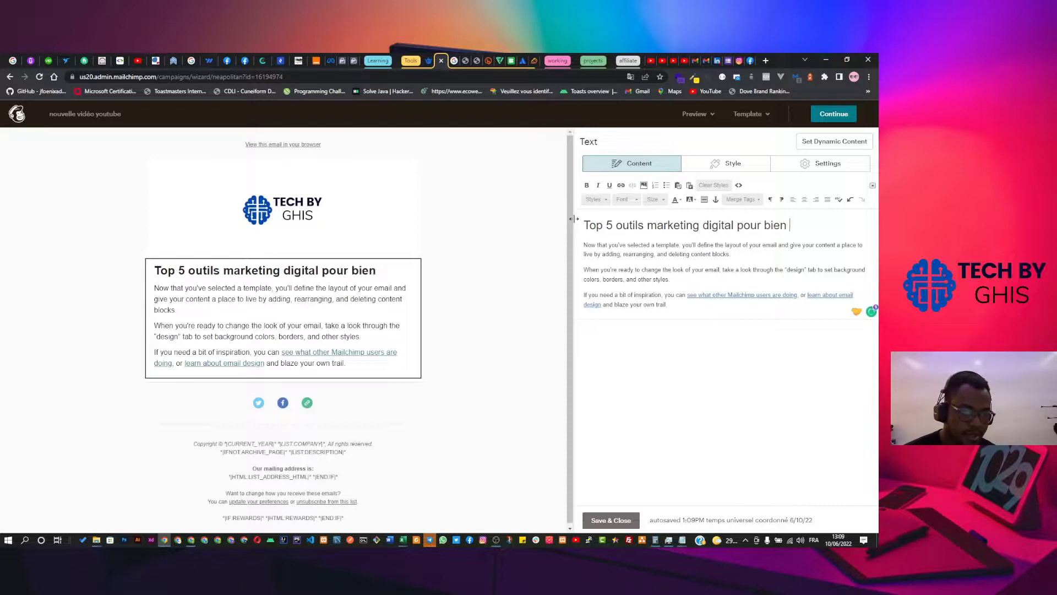
{"action": "type", "text": "débute"}
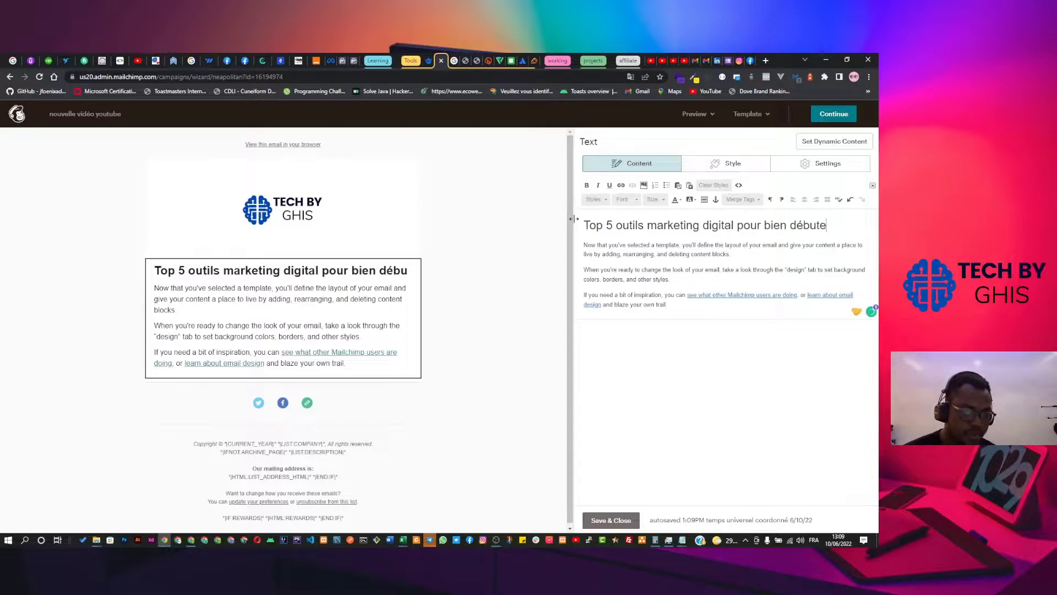
{"action": "type", "text": "r votre b"}
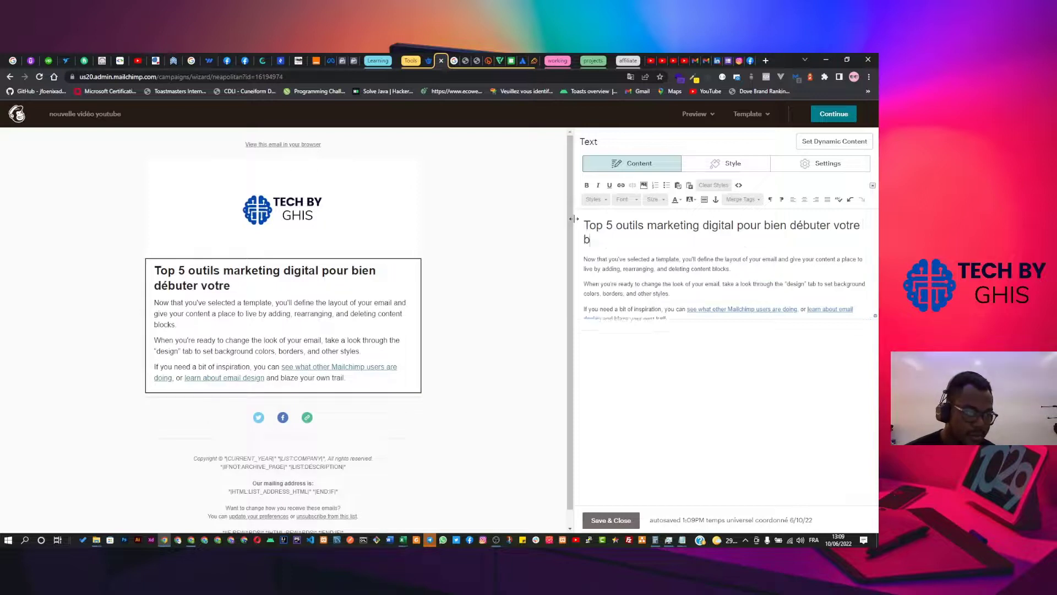
{"action": "type", "text": "usiness en ligne"}
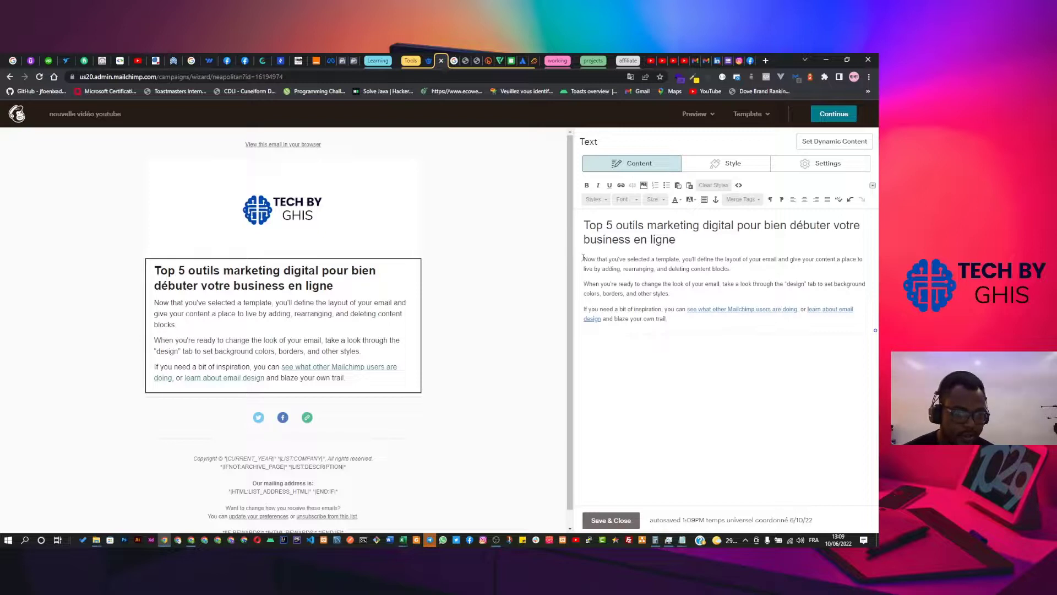
{"action": "left_click_drag", "start_coordinate": [585, 260], "coordinate": [684, 322]}
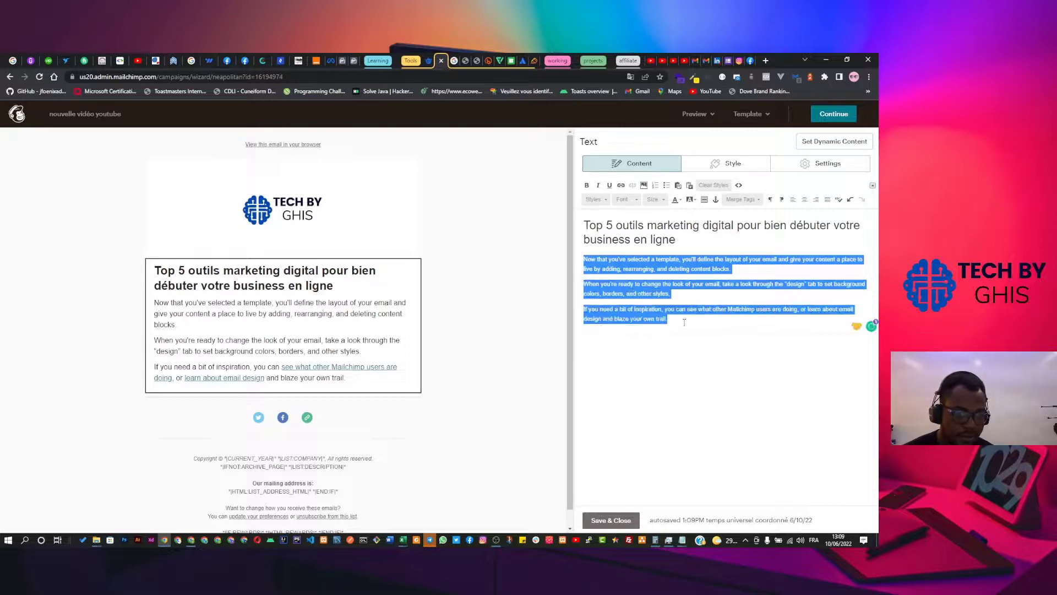
Write 'Hello chers abonnés,' and 'Nouvelle vidéo disponible sur ma chaîne youtube' as the body.
{"action": "type", "text": "Nouvell"}
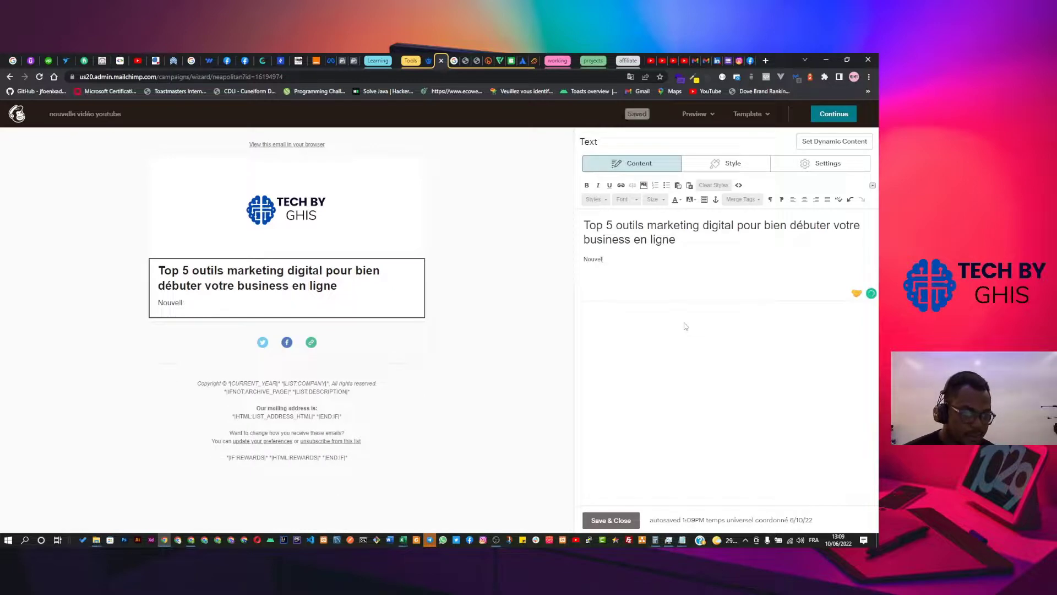
{"action": "key", "text": "BackSpace"}
{"action": "key", "text": "BackSpace"}
{"action": "key", "text": "BackSpace"}
{"action": "key", "text": "BackSpace"}
{"action": "key", "text": "BackSpace"}
{"action": "key", "text": "BackSpace"}
{"action": "key", "text": "BackSpace"}
{"action": "type", "text": "Hel"}
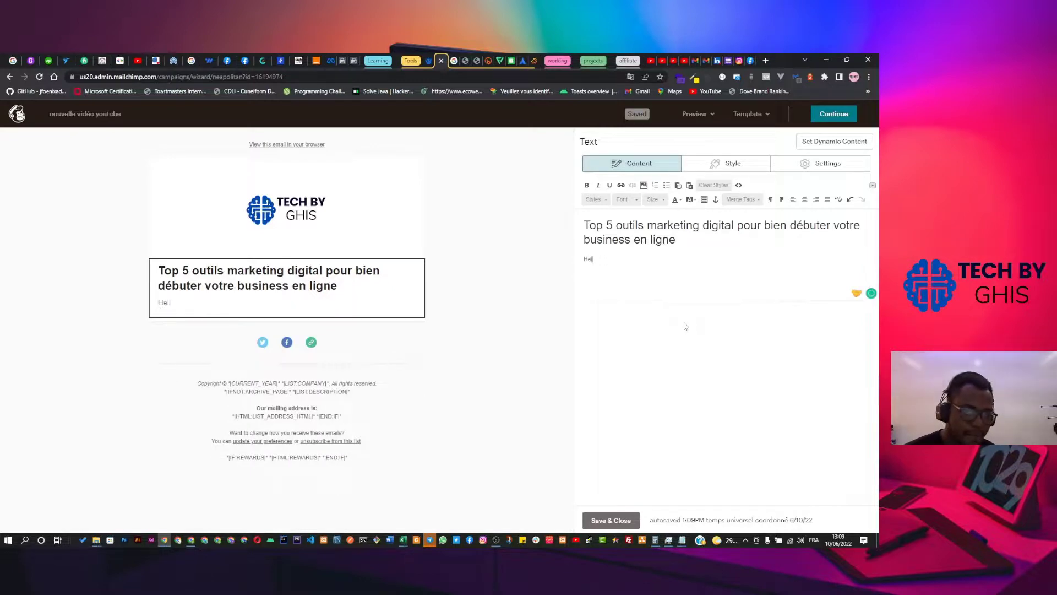
{"action": "type", "text": "lo cher"}
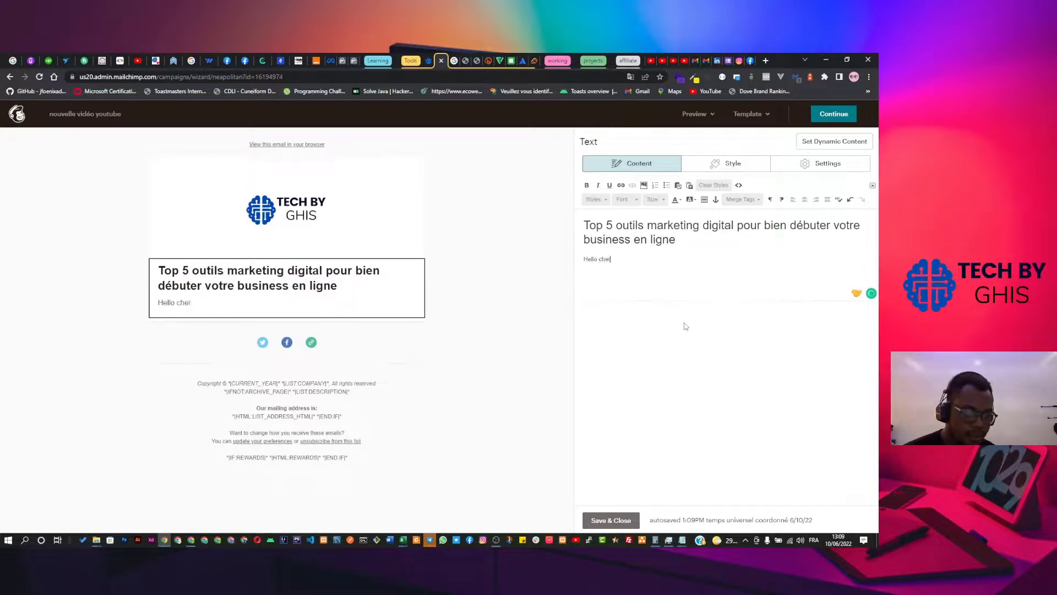
{"action": "type", "text": "s abonne"}
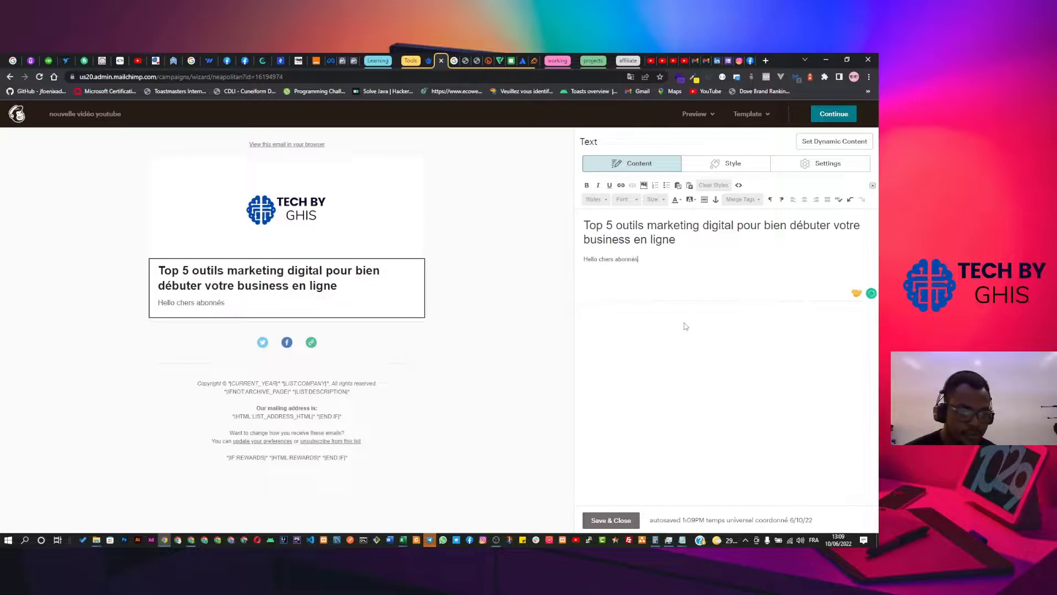
{"action": "type", "text": "s,"}
{"action": "key", "text": "Return"}
{"action": "type", "text": "N"}
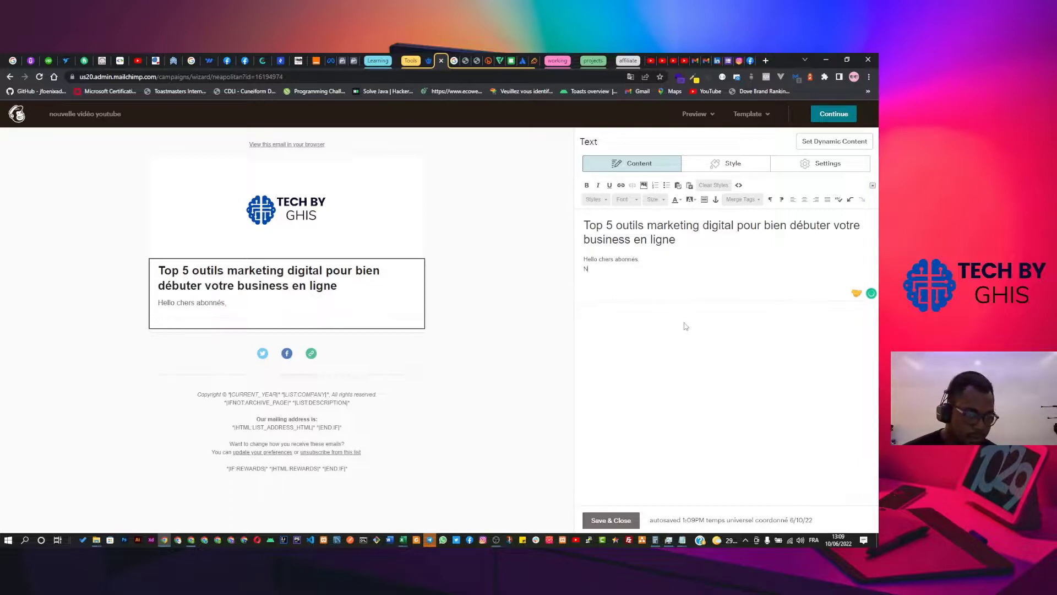
{"action": "type", "text": "ouvelle vidéo"}
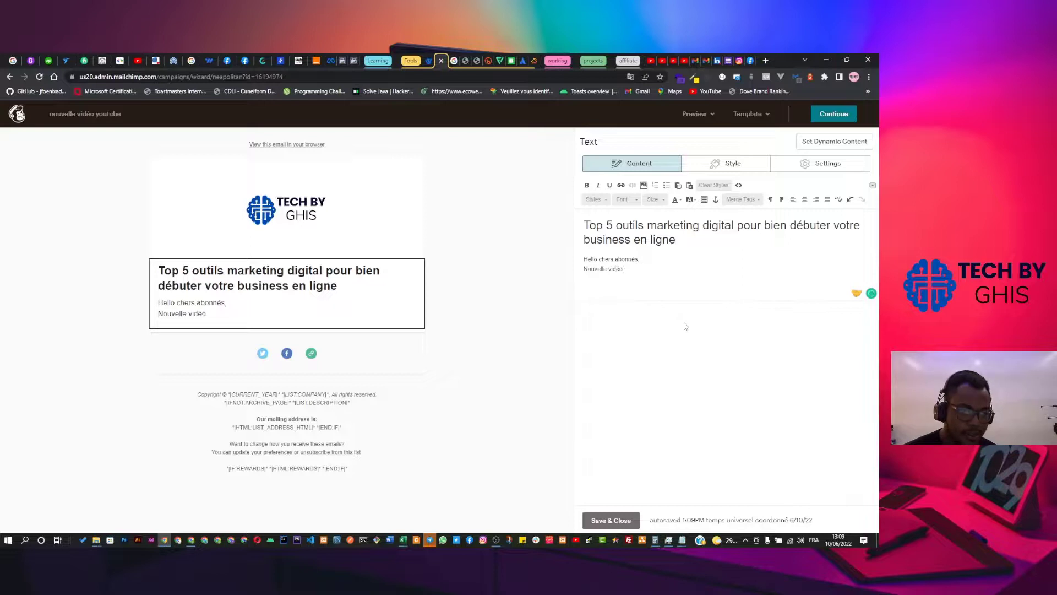
{"action": "type", "text": " disponible "}
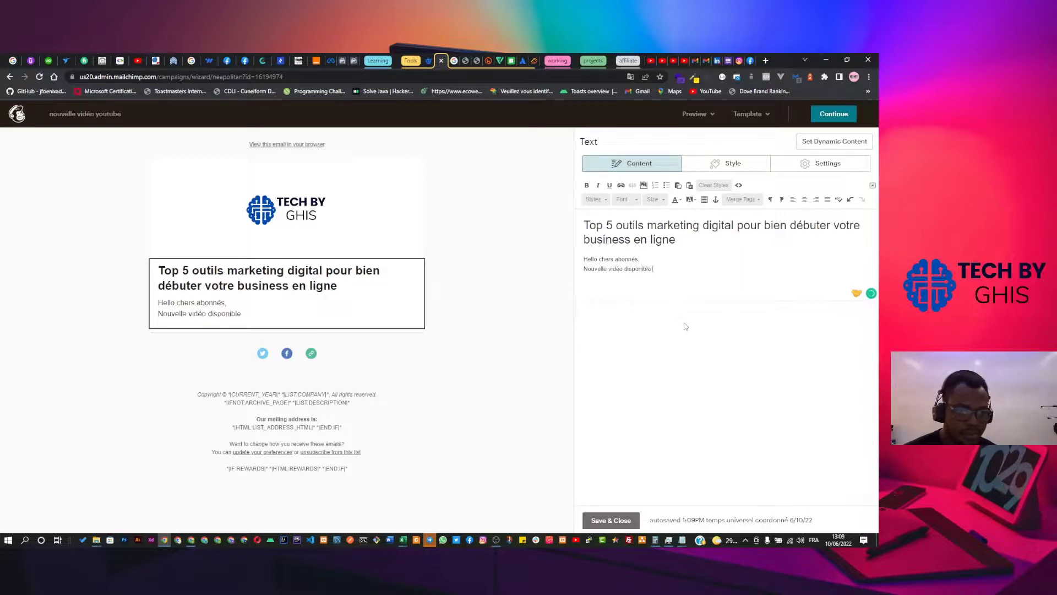
{"action": "type", "text": "su rma ch"}
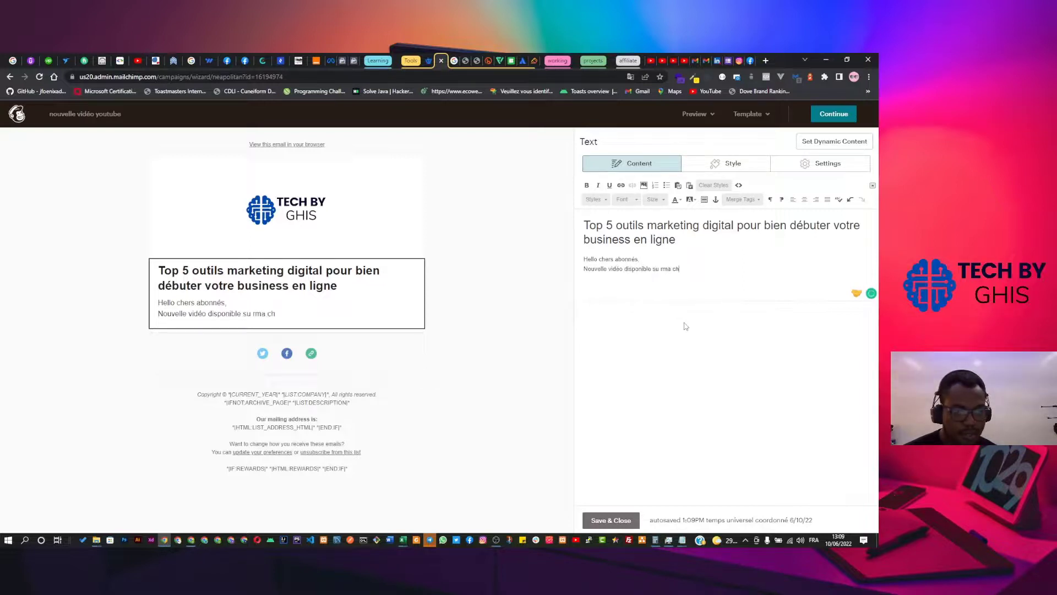
{"action": "key", "text": "BackSpace"}
{"action": "key", "text": "BackSpace"}
{"action": "key", "text": "BackSpace"}
{"action": "key", "text": "BackSpace"}
{"action": "type", "text": "r ma ch"}
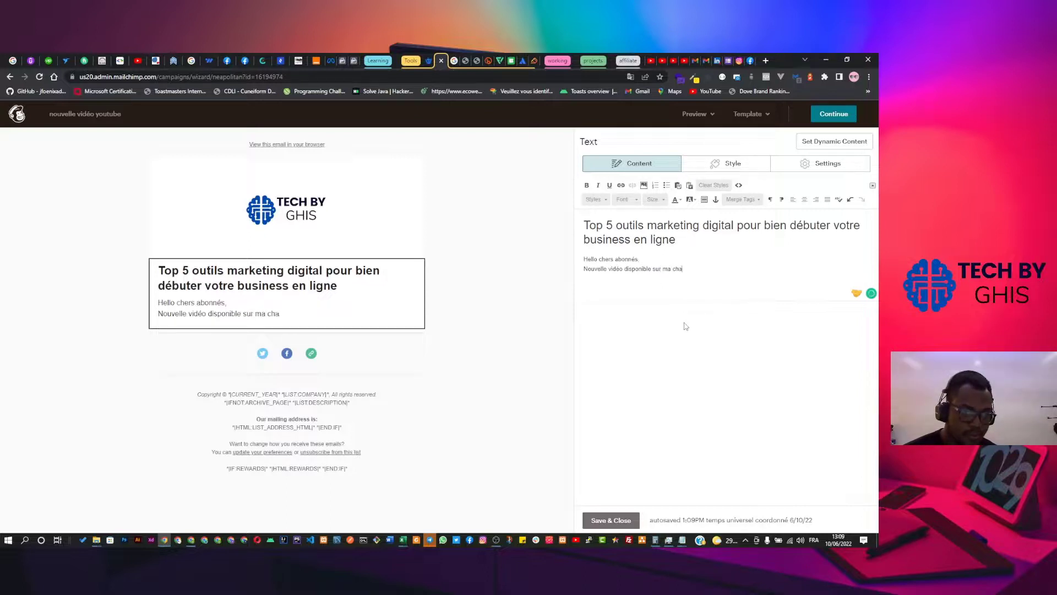
{"action": "type", "text": "aîne youtu"}
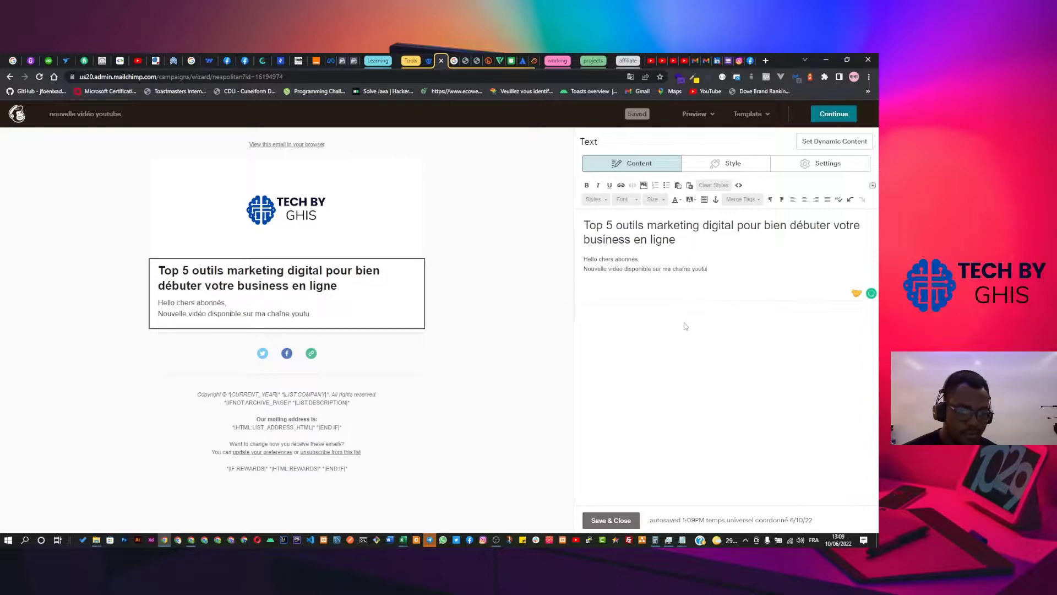
{"action": "type", "text": "b"}
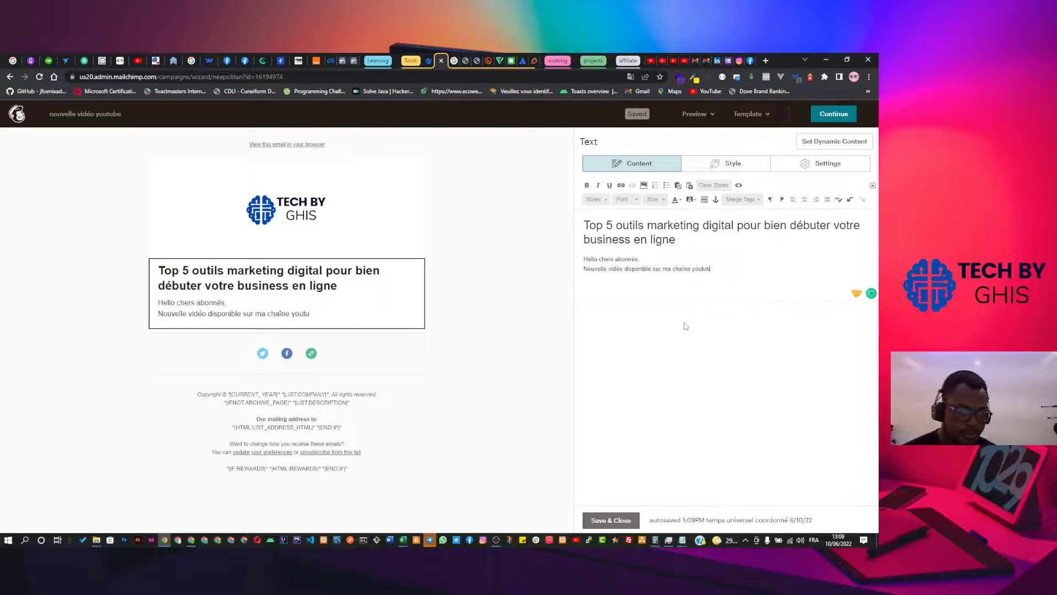
{"action": "type", "text": "e"}
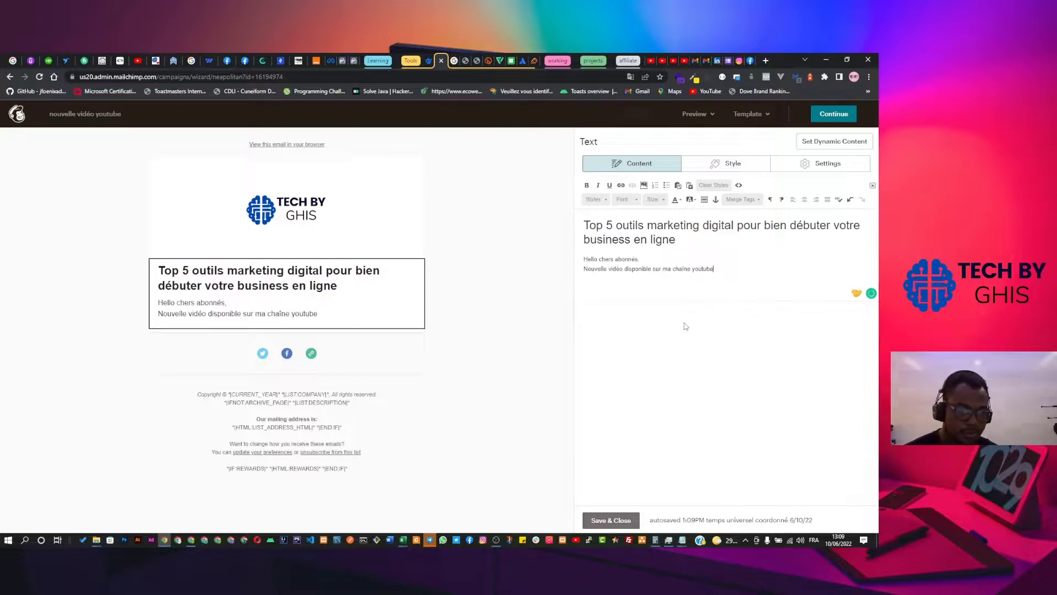
Select the word 'youtube' in the announcement line.
{"action": "double_click", "coordinate": [698, 270]}
{"action": "right_click", "coordinate": [698, 271]}
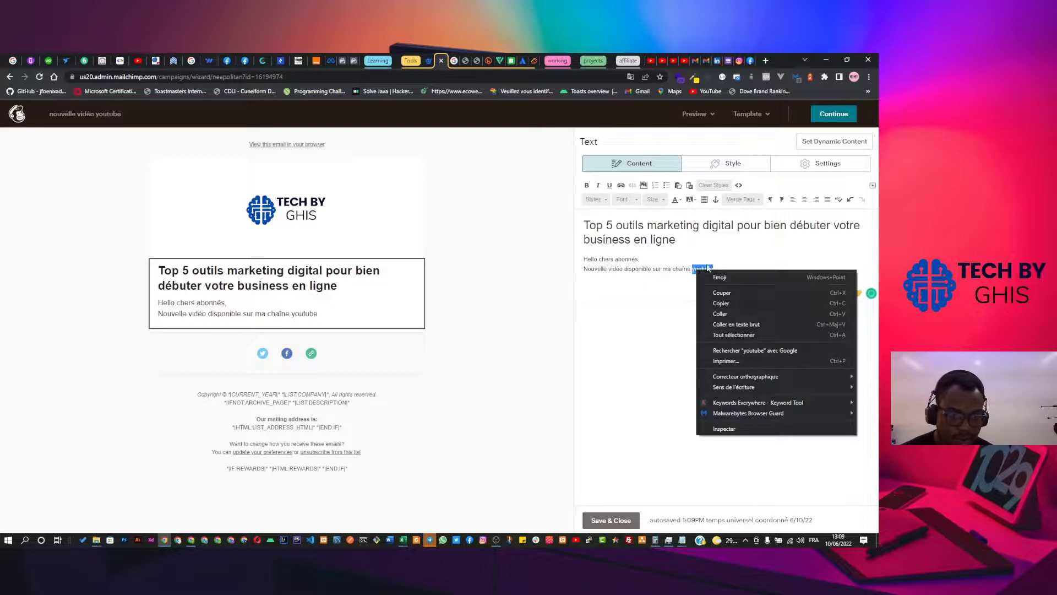
{"action": "left_click", "coordinate": [722, 260]}
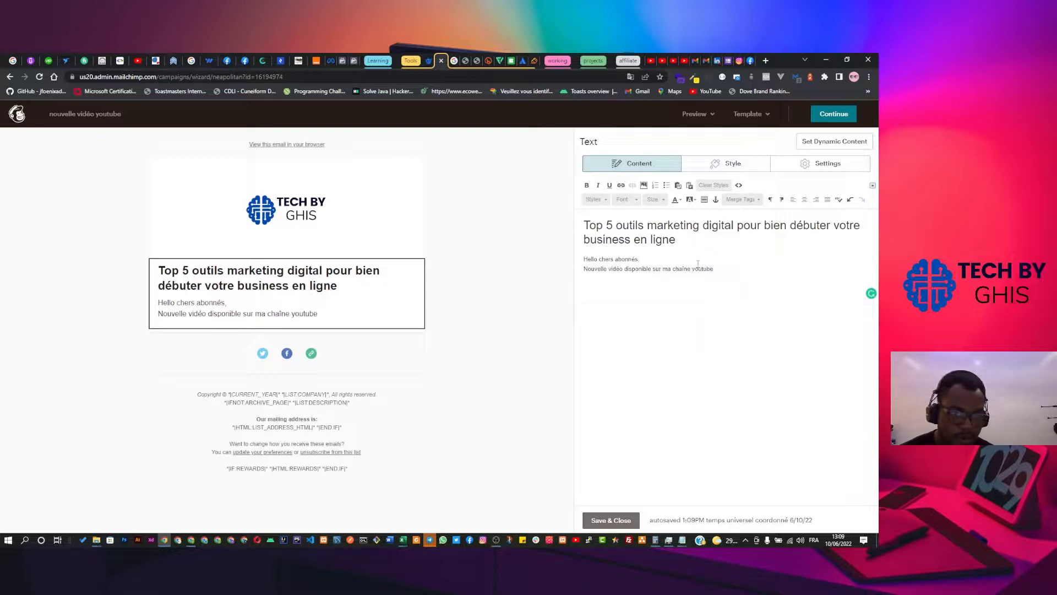
{"action": "double_click", "coordinate": [704, 270]}
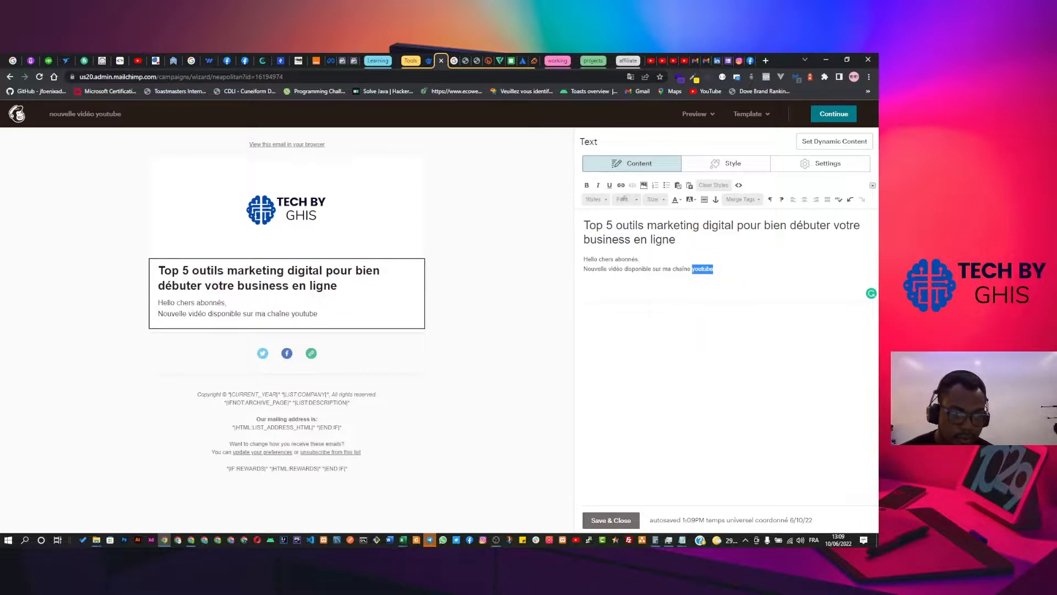
{"action": "left_click", "coordinate": [621, 185]}
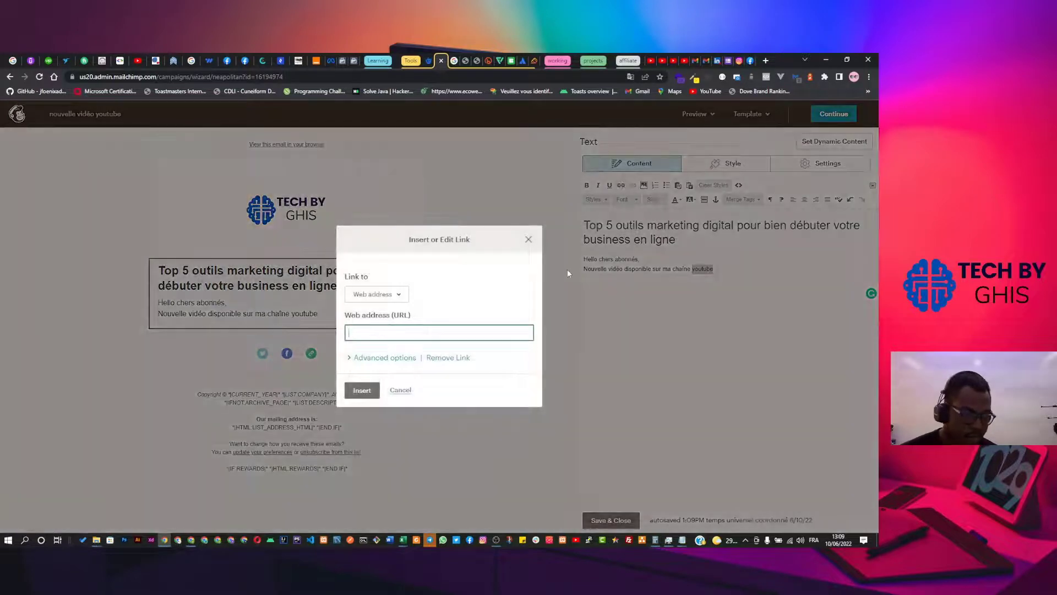
{"action": "type", "text": "https"}
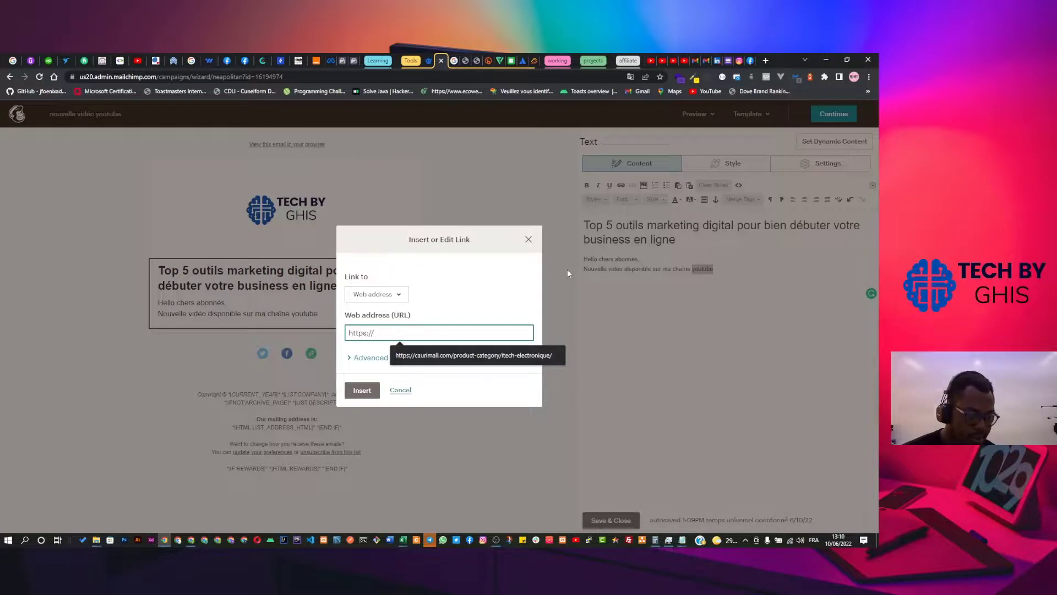
{"action": "type", "text": "://"}
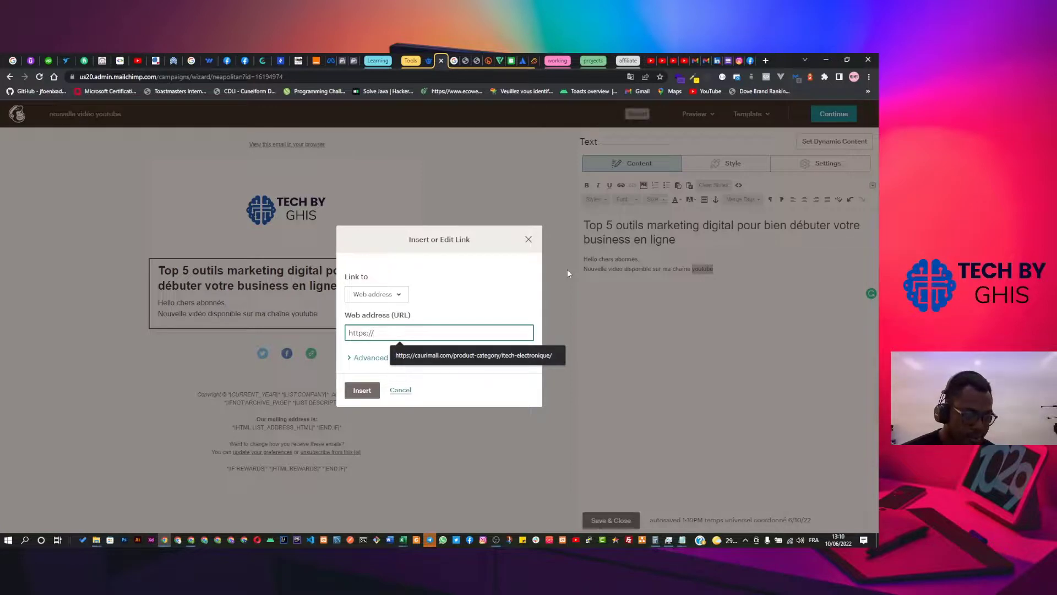
{"action": "type", "text": "bi"}
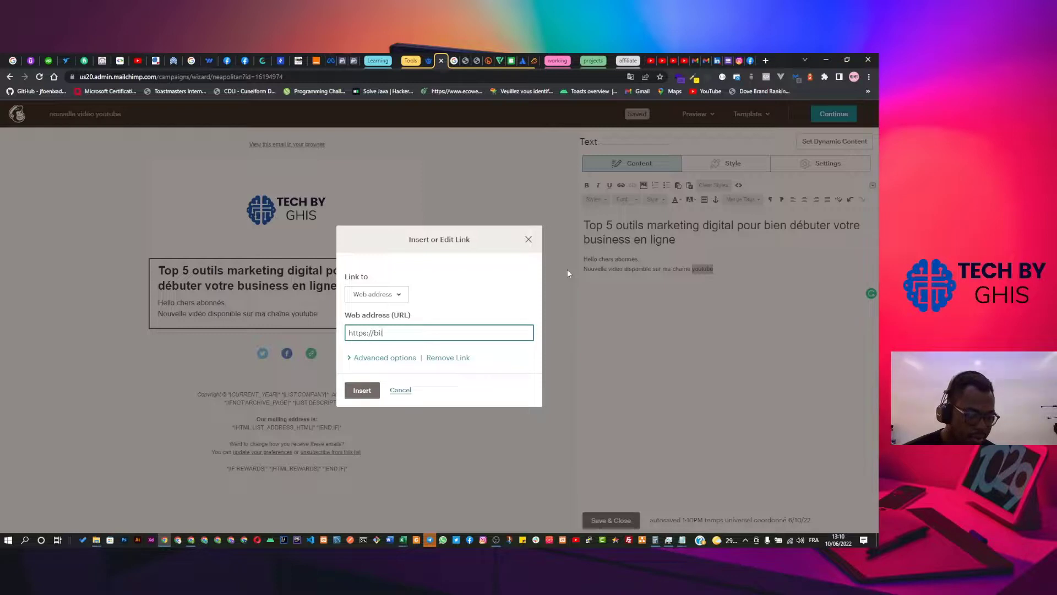
{"action": "type", "text": "t.ly/tech"}
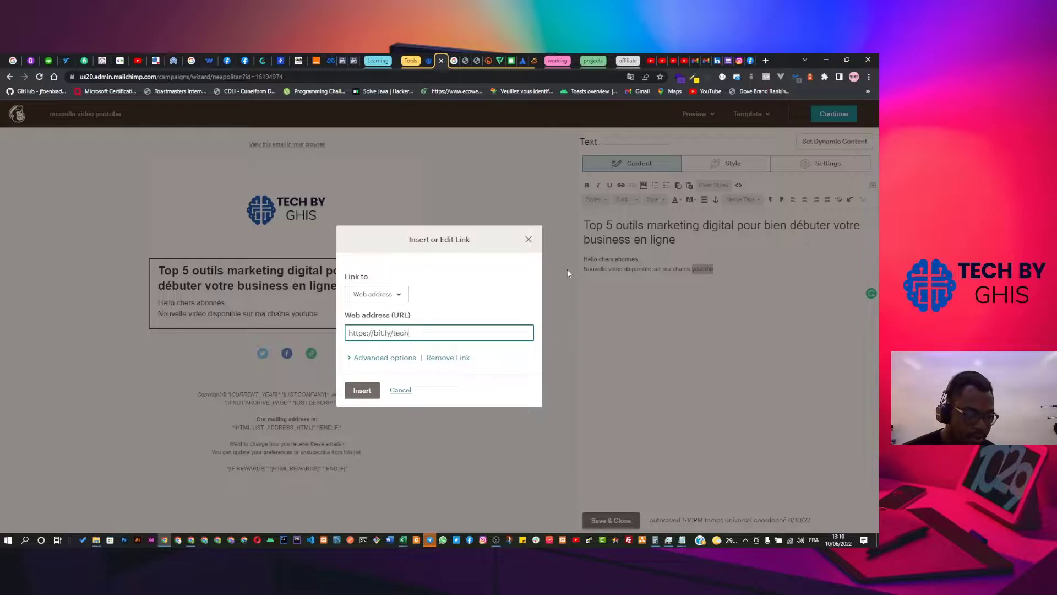
{"action": "type", "text": "byghis"}
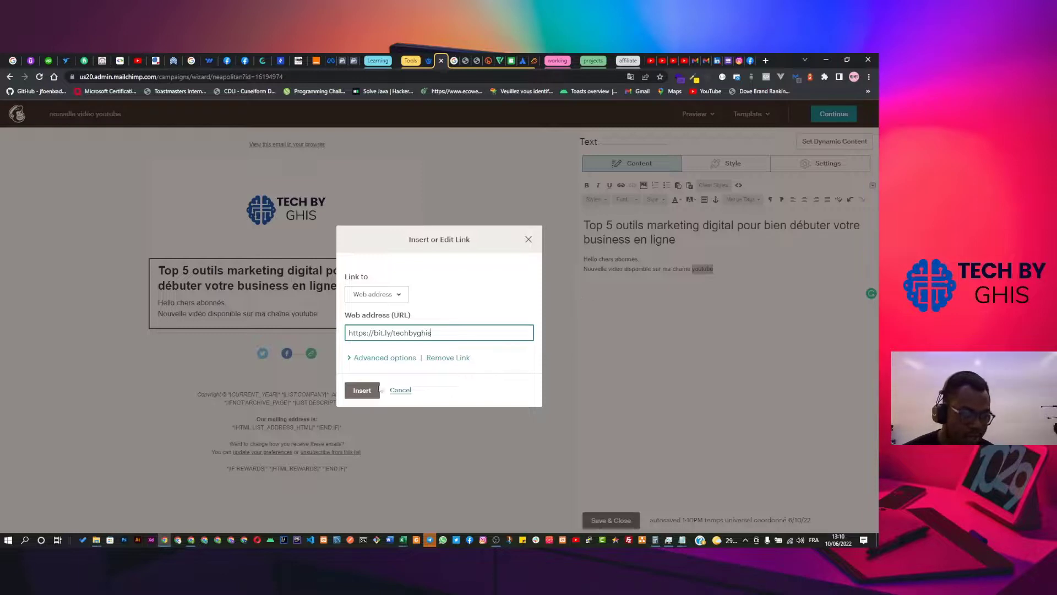
{"action": "left_click", "coordinate": [362, 390]}
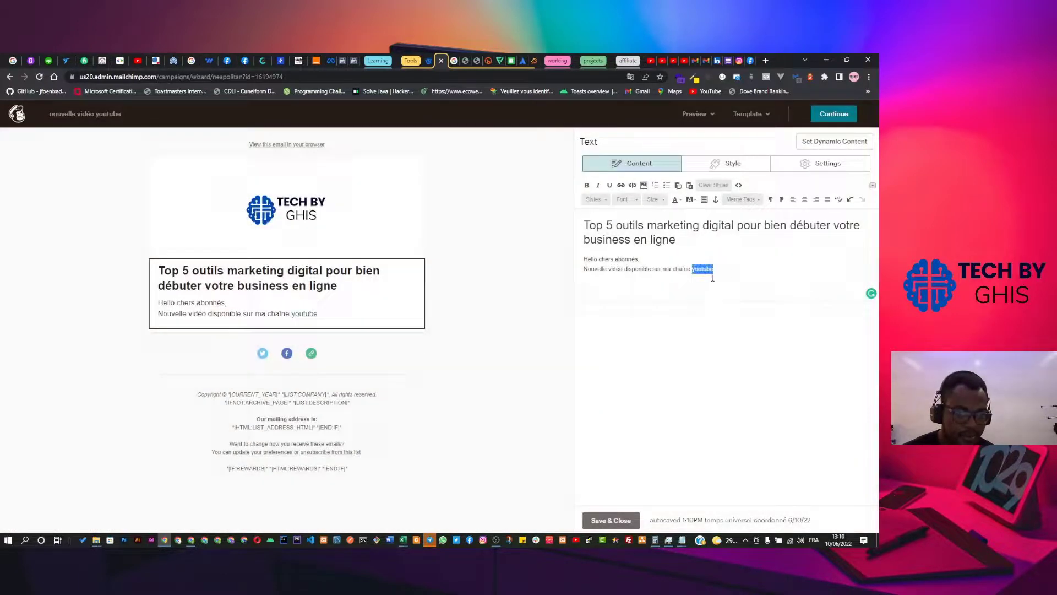
After the youtube link, add the sentence about 5 compiled tools for online market research.
{"action": "left_click", "coordinate": [728, 270]}
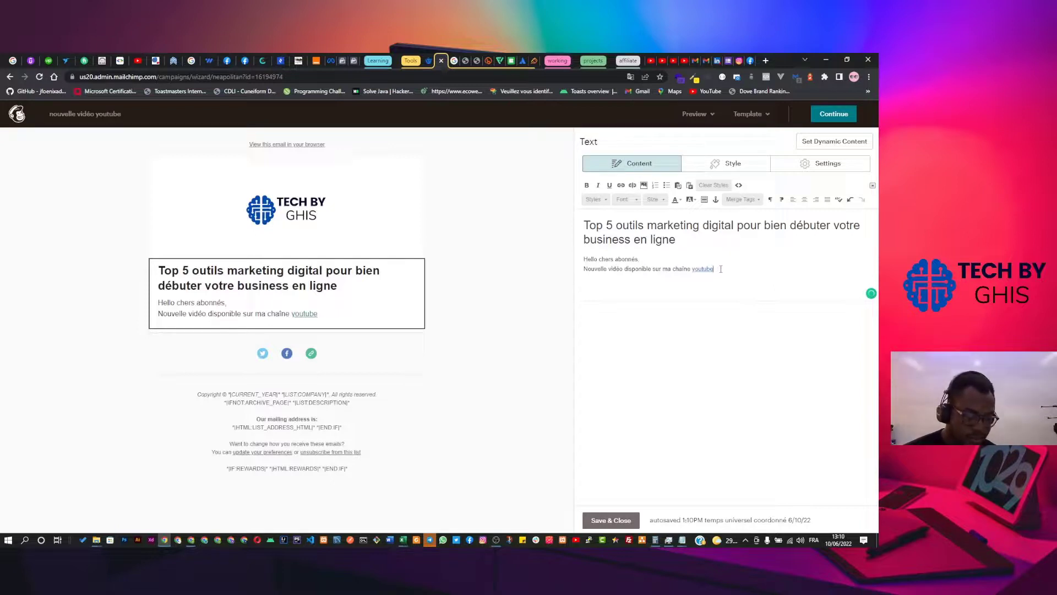
{"action": "type", "text": ". N"}
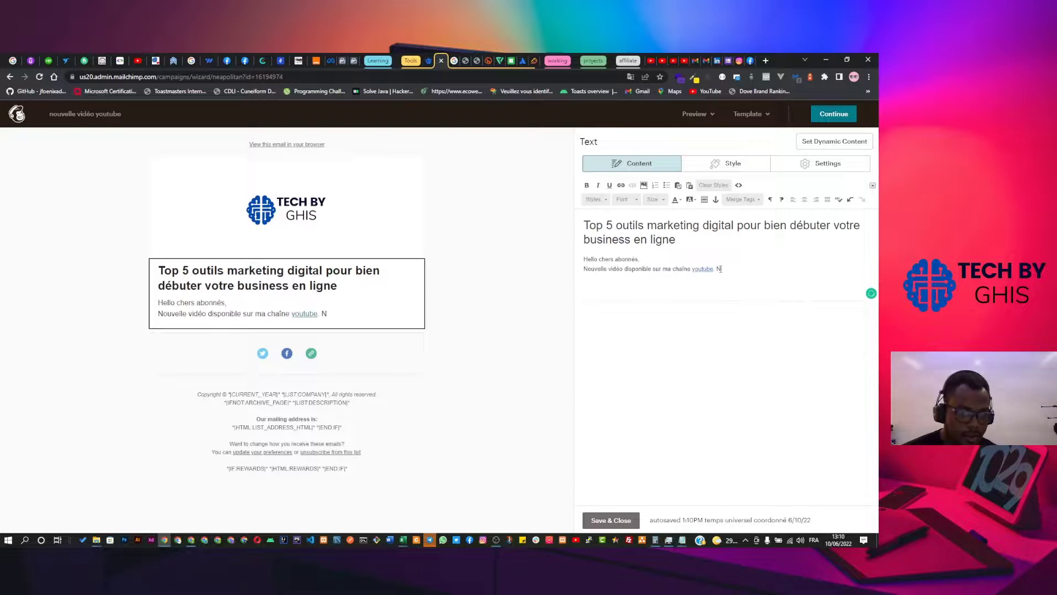
{"action": "type", "text": "ous vous acc"}
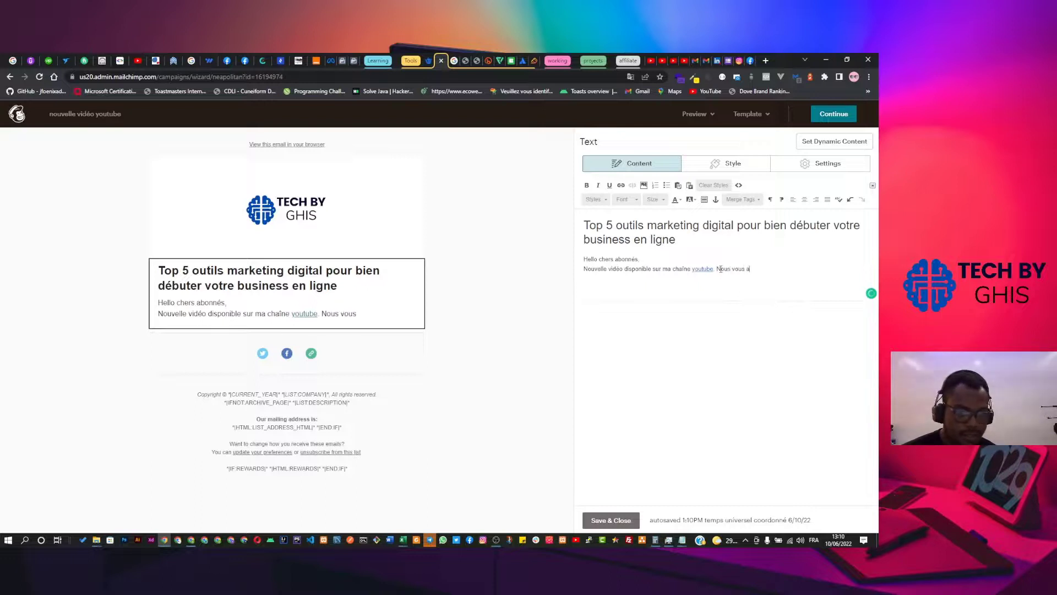
{"action": "key", "text": "BackSpace"}
{"action": "key", "text": "BackSpace"}
{"action": "type", "text": "vons"}
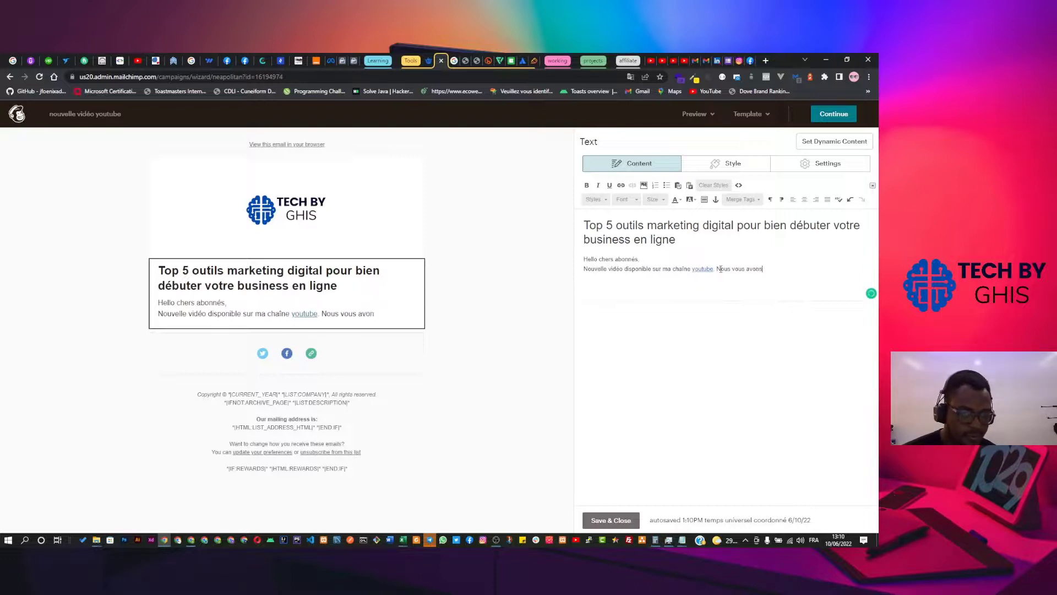
{"action": "type", "text": " c"}
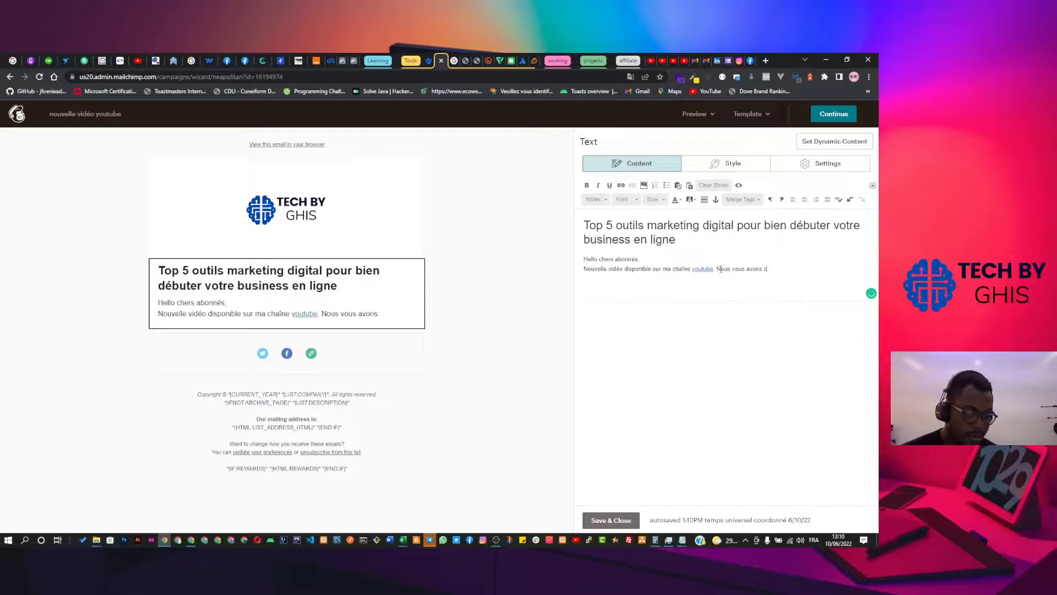
{"action": "type", "text": "ompilé"}
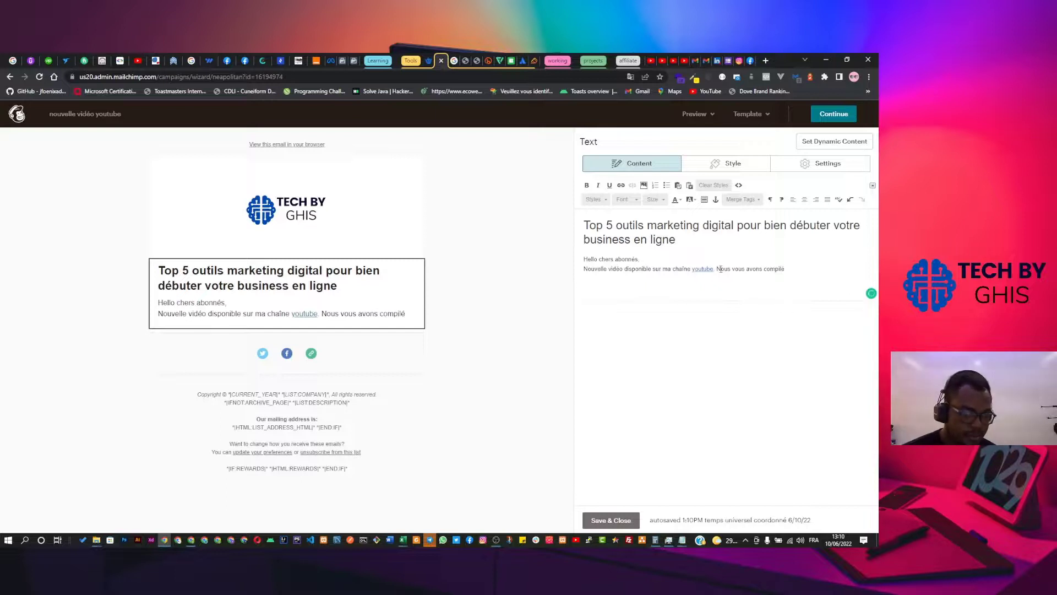
{"action": "type", "text": " 5 outi"}
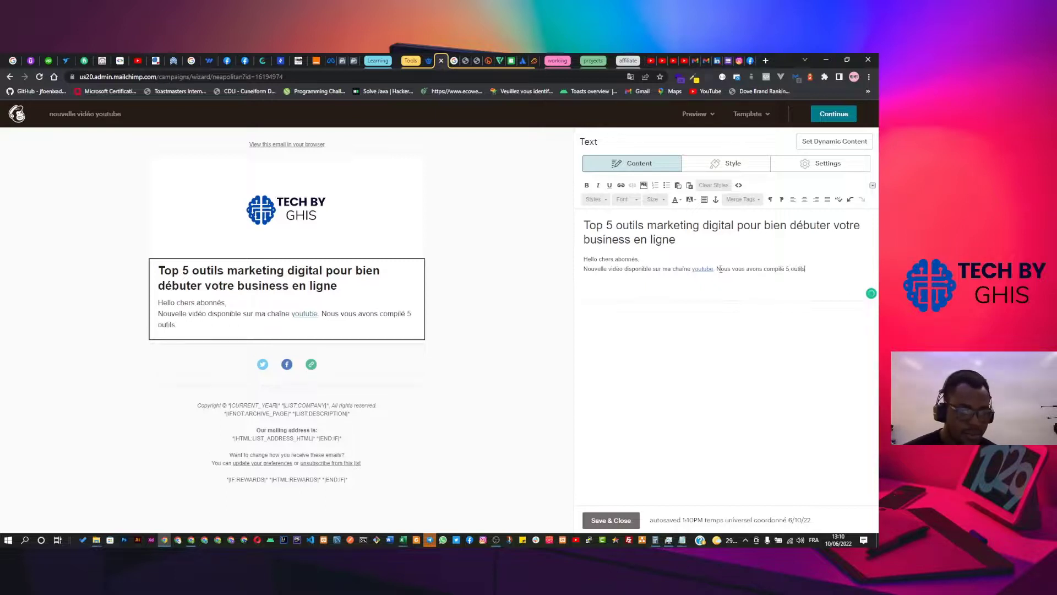
{"action": "type", "text": "ls vous pe"}
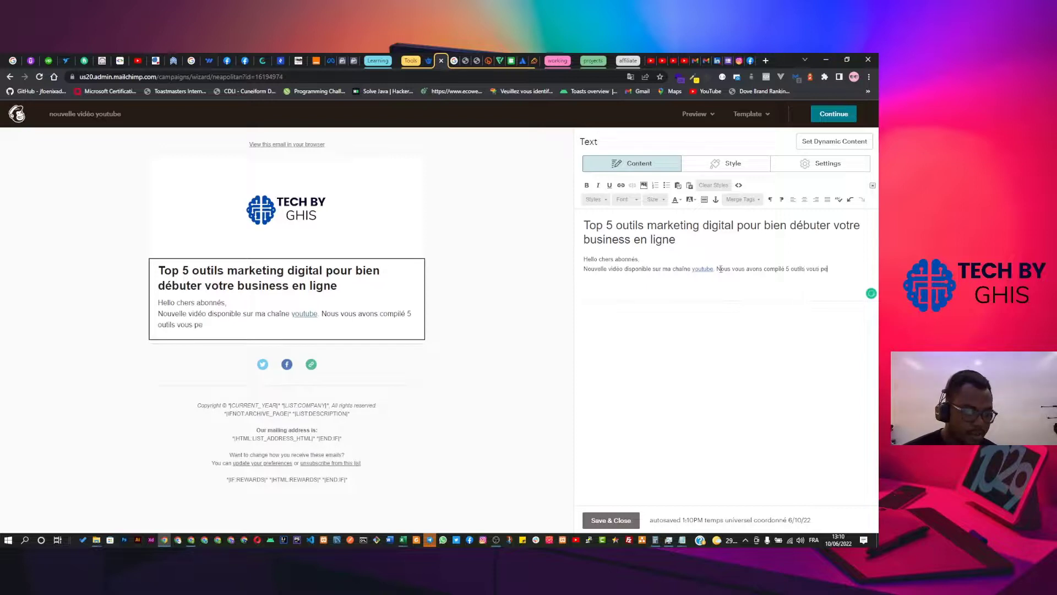
{"action": "type", "text": "rmettant de faire l'étude "}
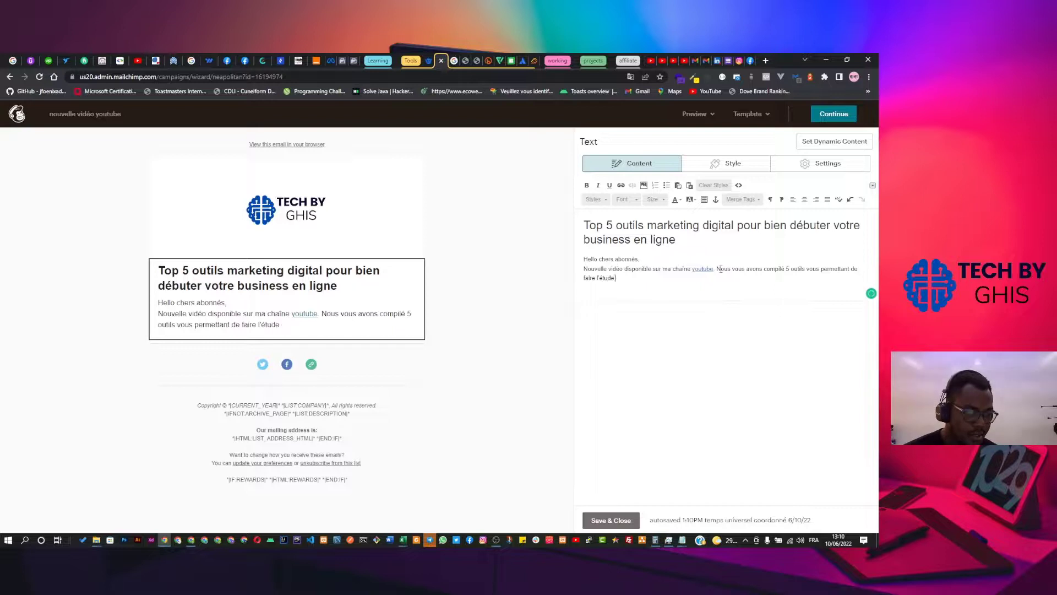
{"action": "type", "text": "demamarché"}
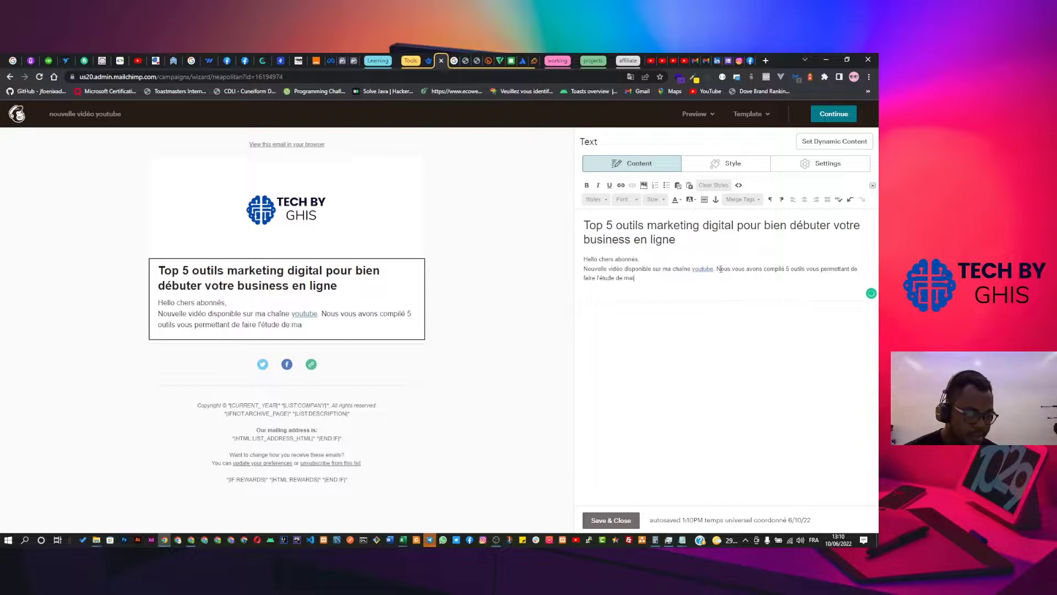
{"action": "type", "text": " en li"}
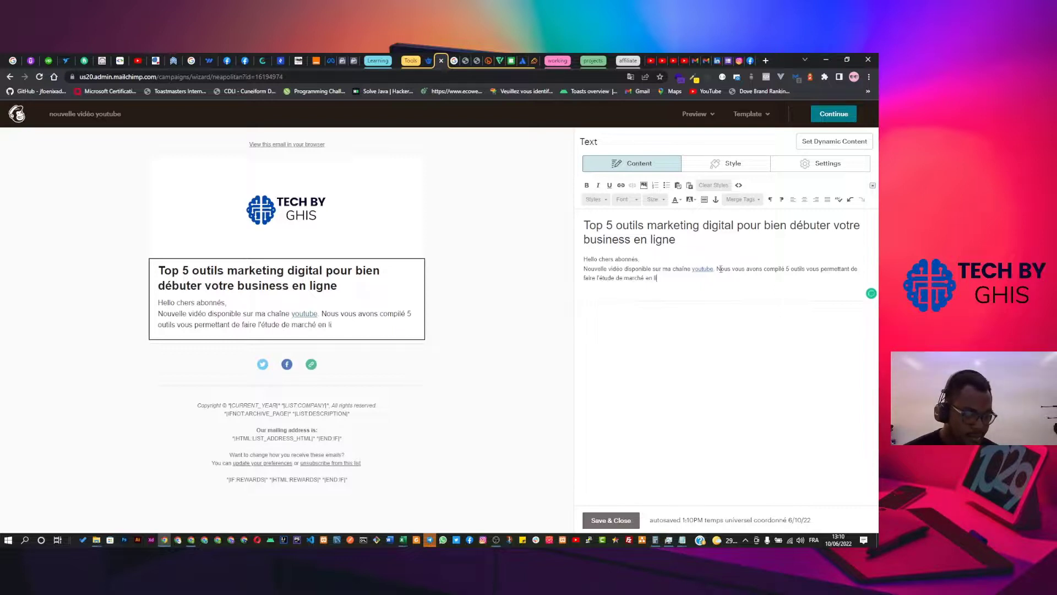
{"action": "type", "text": "gne afin de b"}
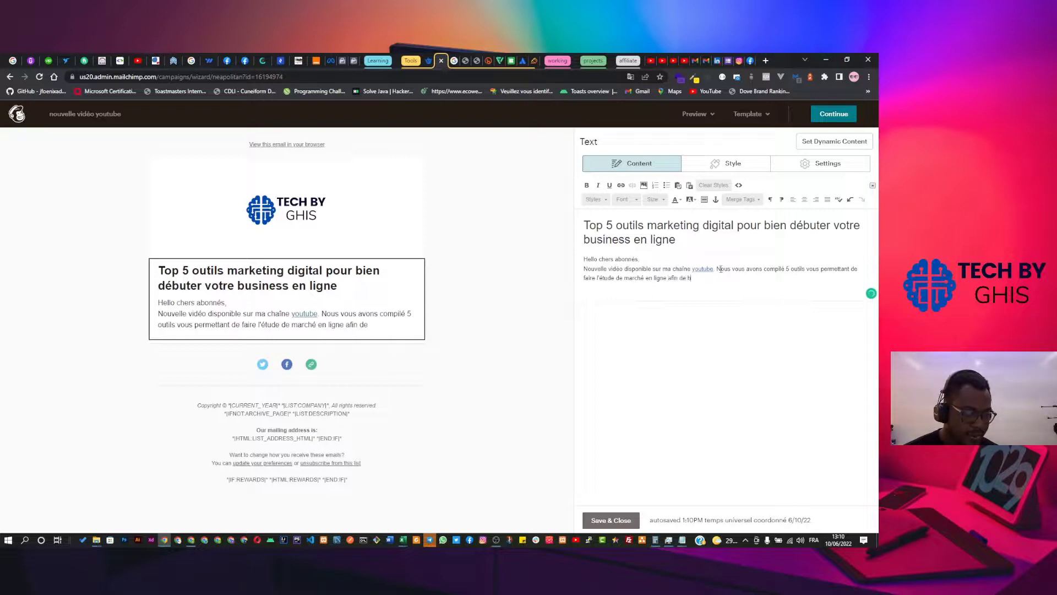
{"action": "type", "text": "ien débuter "}
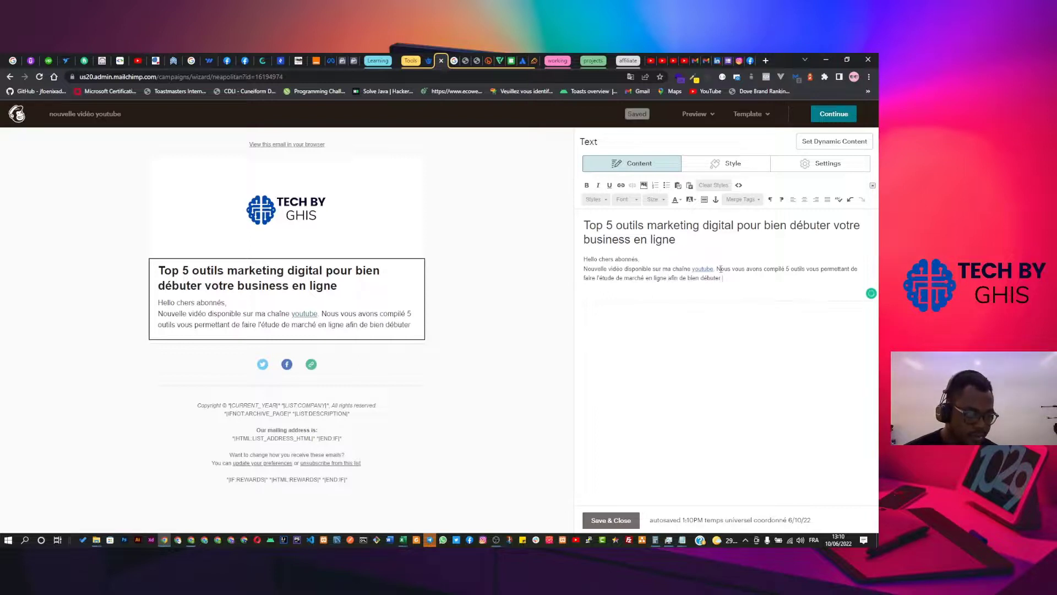
{"action": "type", "text": "un business"}
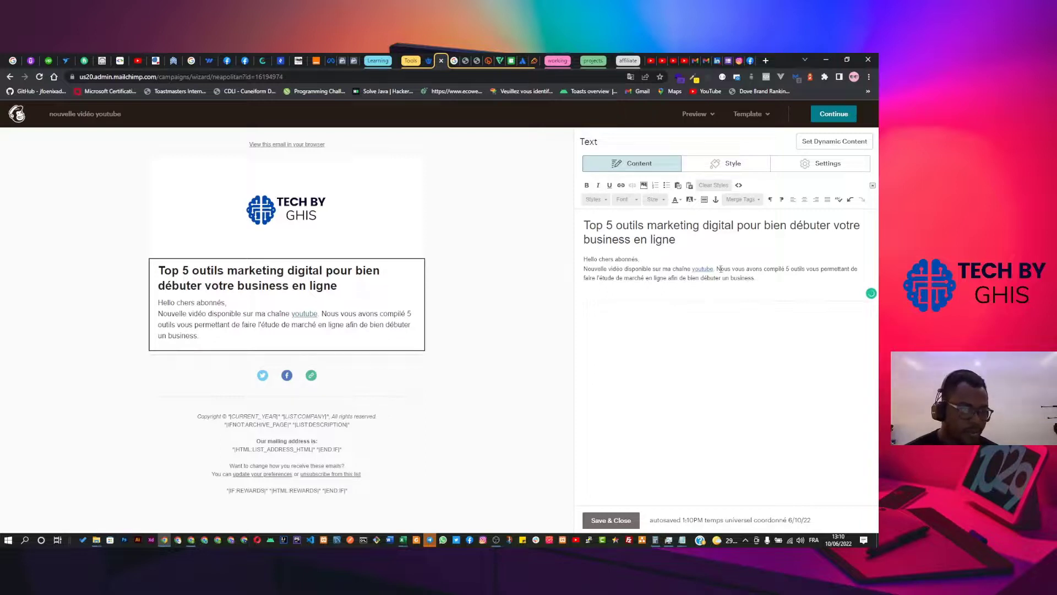
{"action": "type", "text": "."}
{"action": "key", "text": "Return"}
{"action": "key", "text": "BackSpace"}
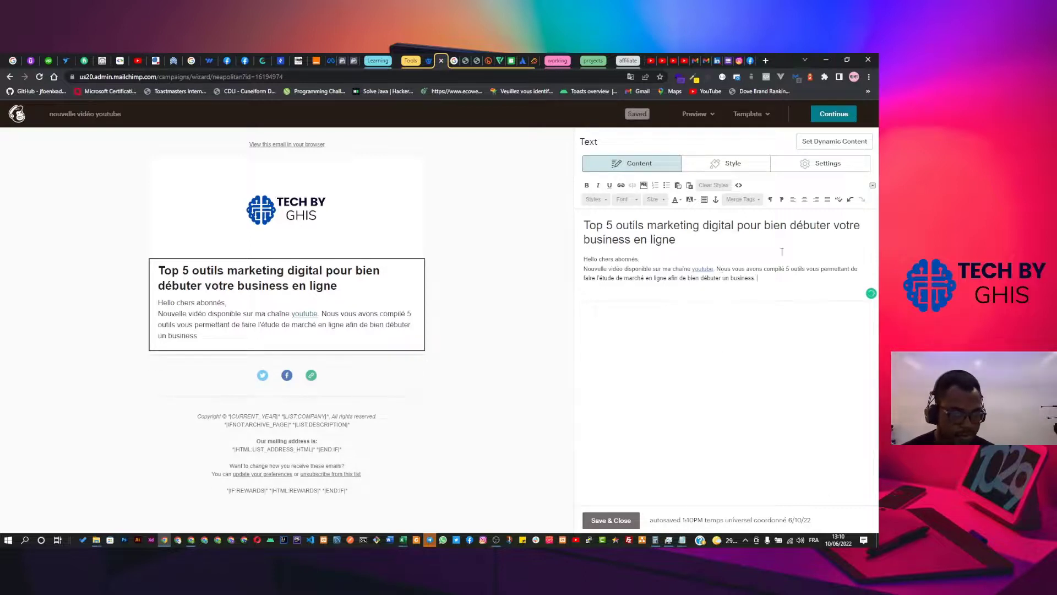
{"action": "mouse_move", "coordinate": [365, 370]}
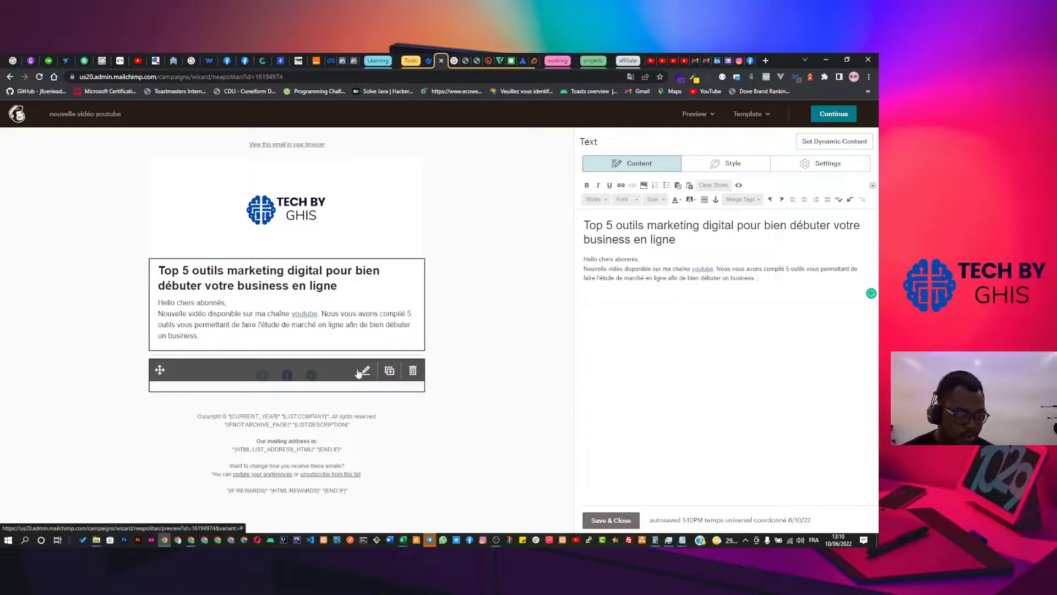
Remove Website and Facebook from the Social Follow block, then delete the whole block.
{"action": "left_click", "coordinate": [366, 371]}
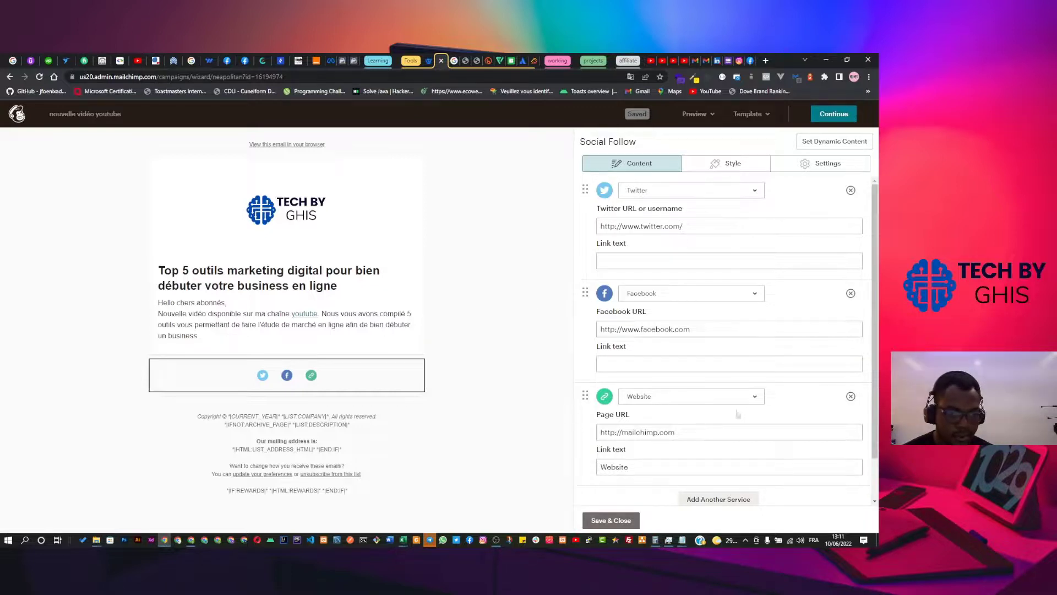
{"action": "left_click", "coordinate": [851, 395]}
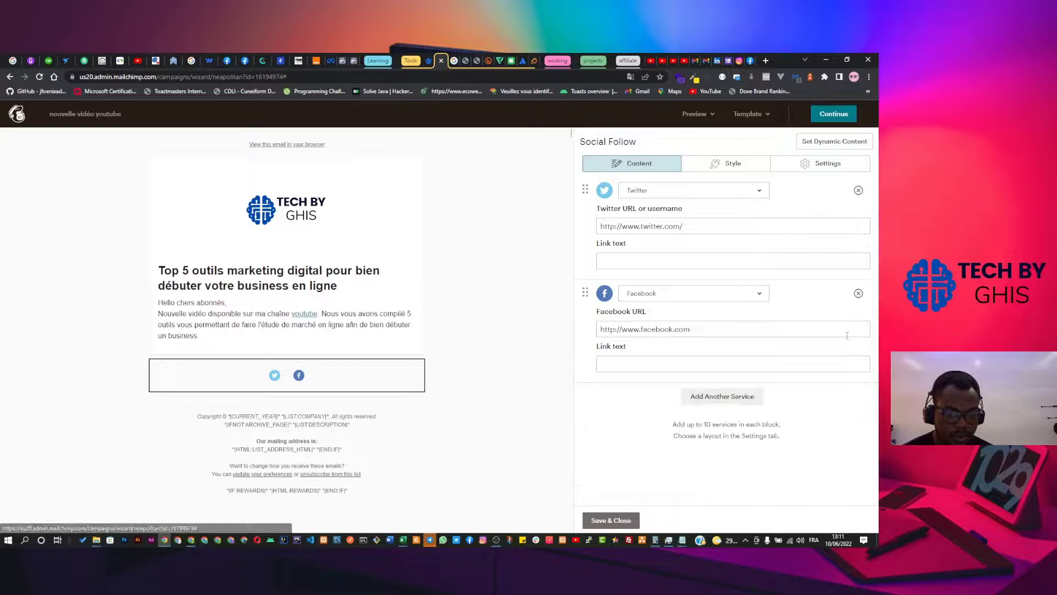
{"action": "left_click", "coordinate": [859, 293]}
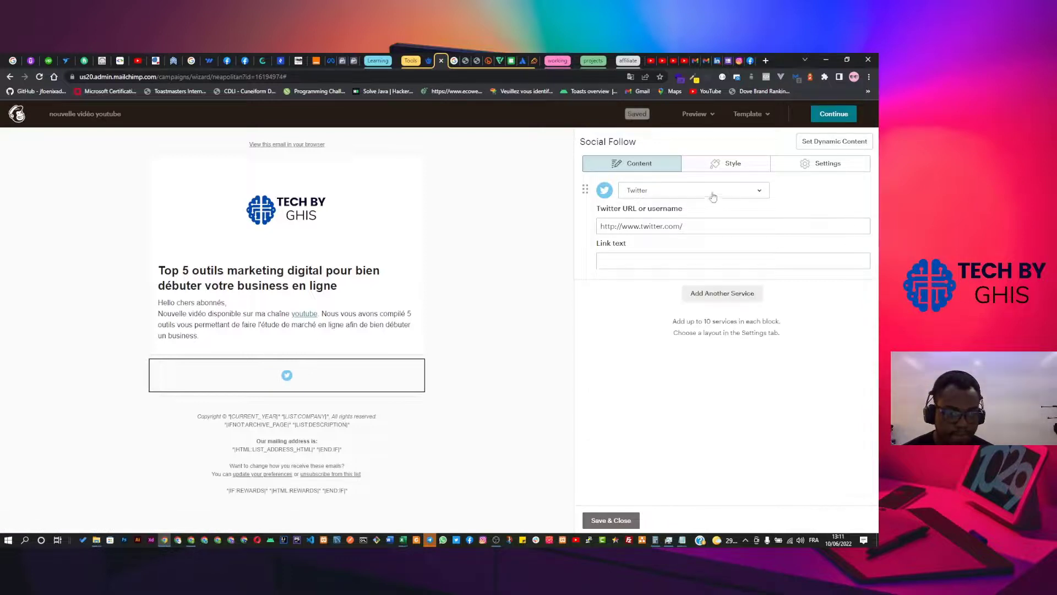
{"action": "left_click", "coordinate": [749, 192]}
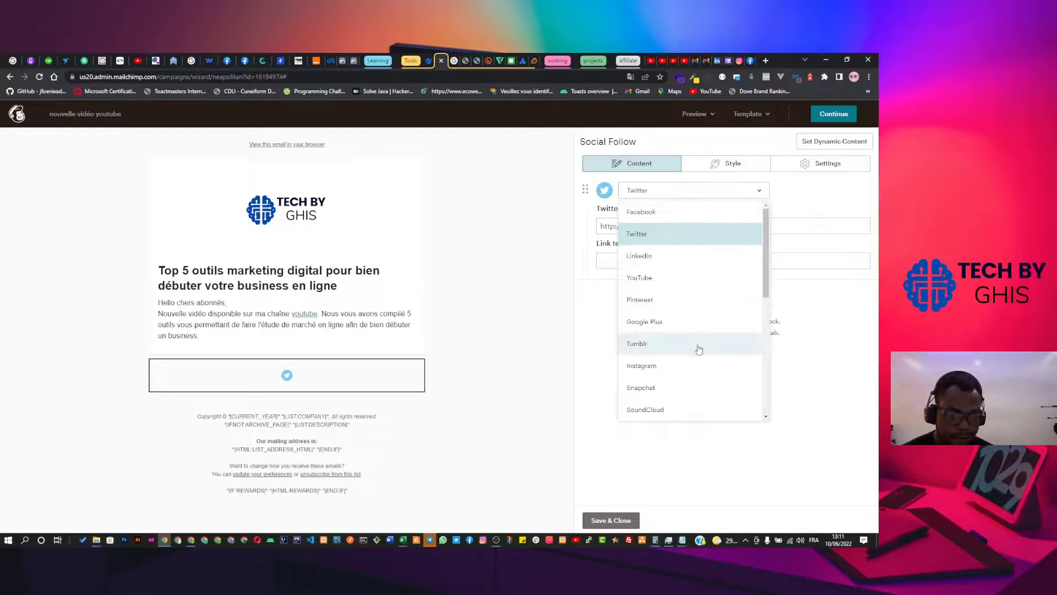
{"action": "scroll", "coordinate": [699, 349], "scroll_direction": "down", "scroll_amount": 5}
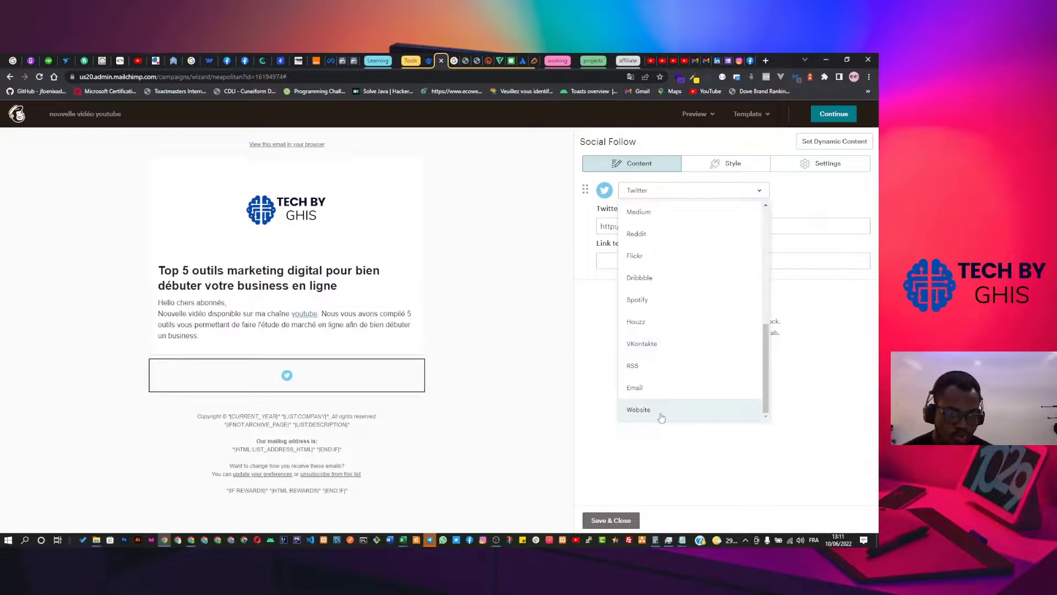
{"action": "left_click", "coordinate": [606, 402]}
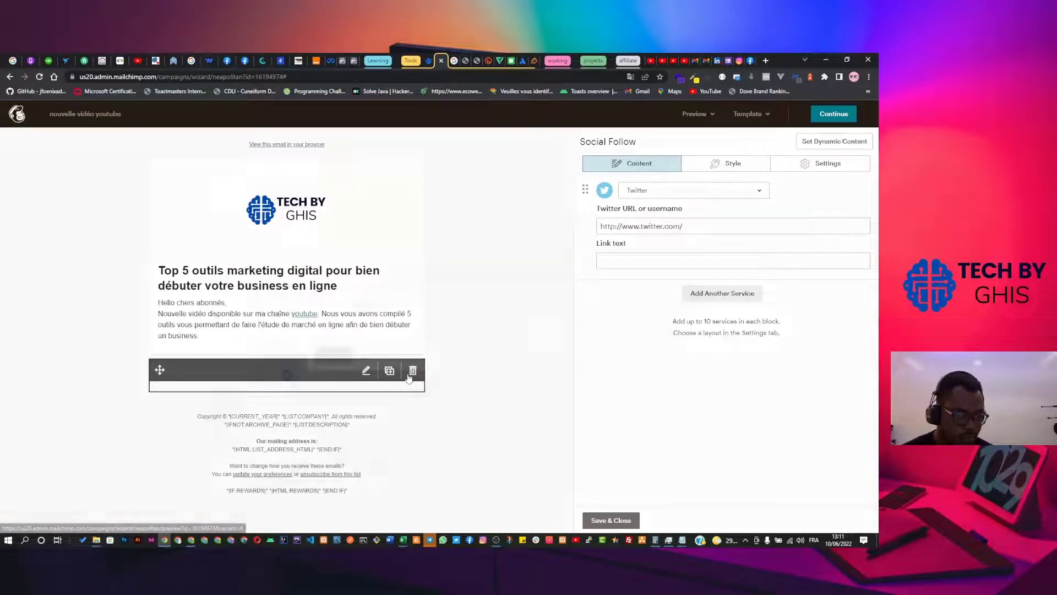
{"action": "left_click", "coordinate": [413, 370]}
{"action": "left_click", "coordinate": [332, 356]}
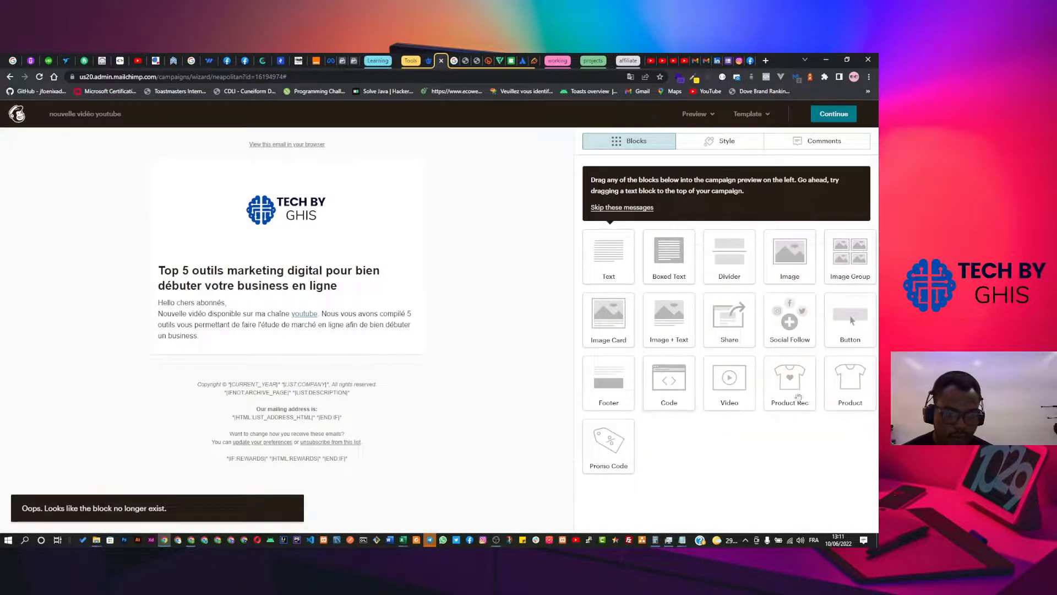
Add a button block below the body text labelled 'Regarder la vidéo'.
{"action": "left_click_drag", "start_coordinate": [851, 321], "coordinate": [300, 433]}
{"action": "left_click_drag", "start_coordinate": [260, 393], "coordinate": [286, 385]}
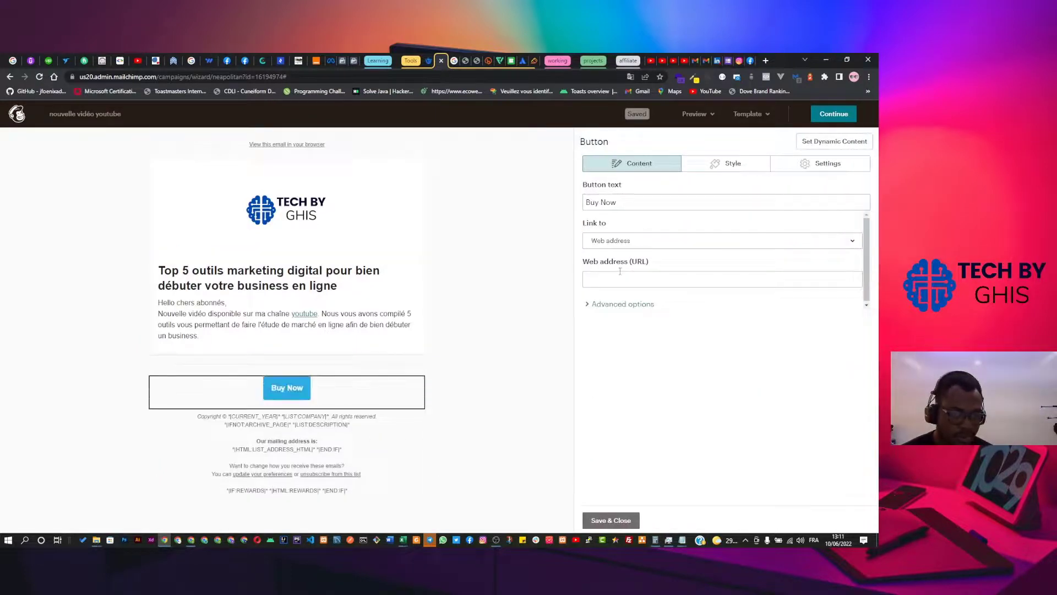
{"action": "left_click", "coordinate": [618, 202]}
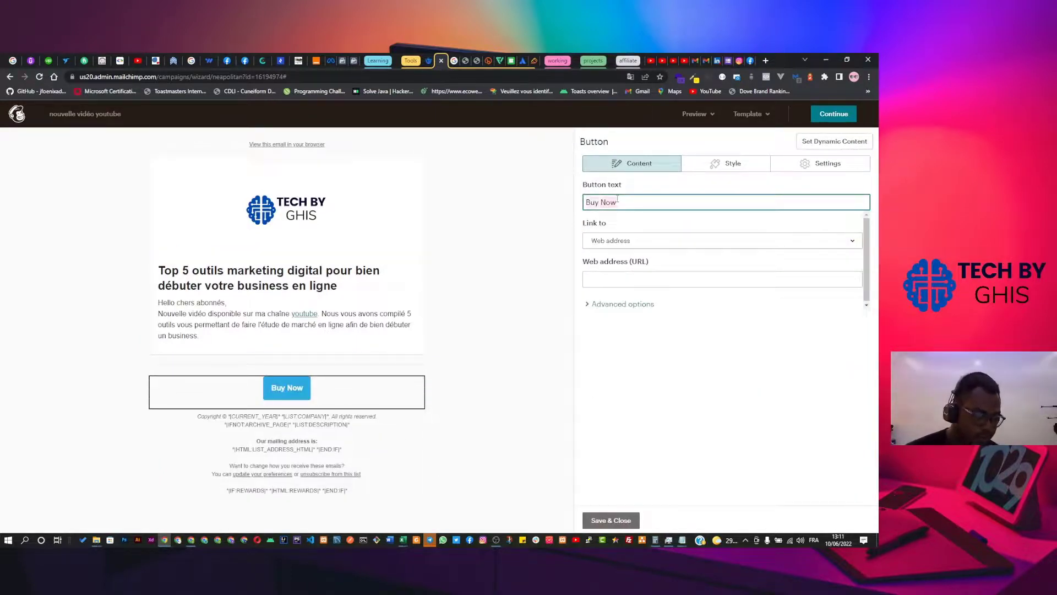
{"action": "key", "text": "ctrl+a"}
{"action": "type", "text": "Regarder"}
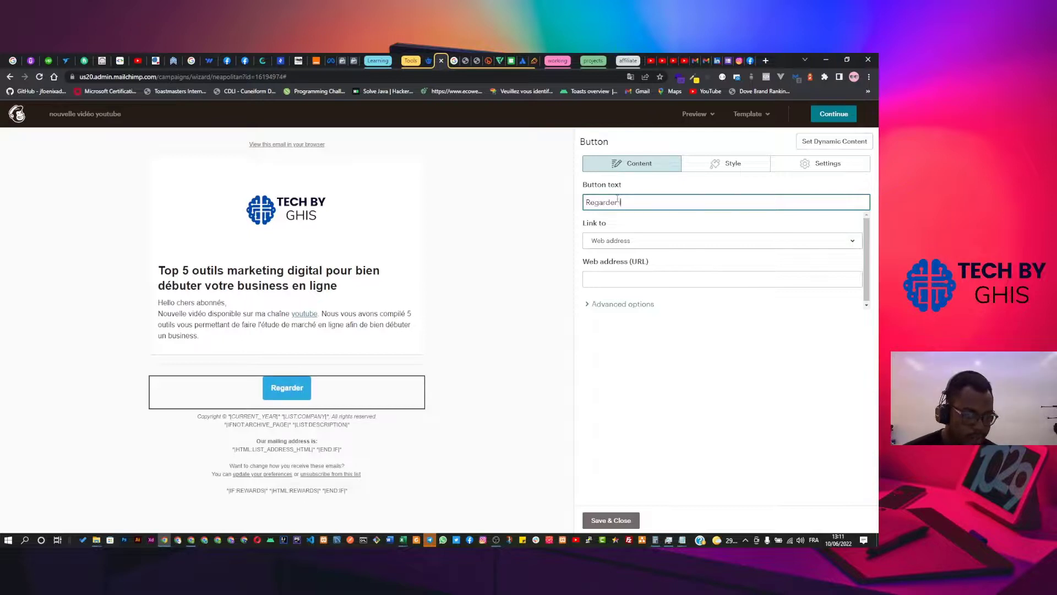
{"action": "type", "text": " la vidéo"}
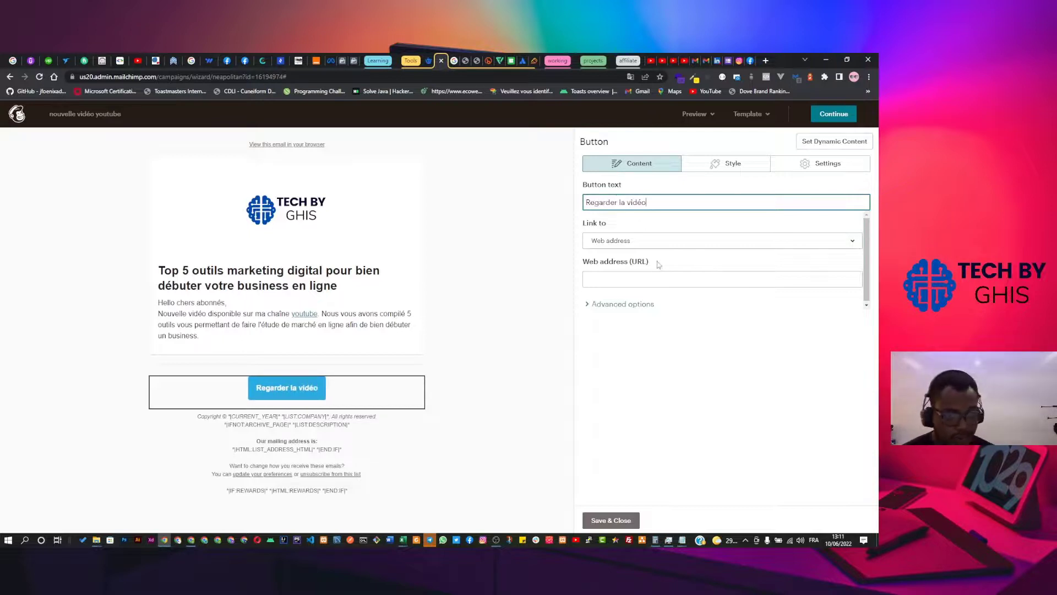
Copy the video's short link from YouTube Studio and come back to the Mailchimp editor.
{"action": "left_click", "coordinate": [643, 279]}
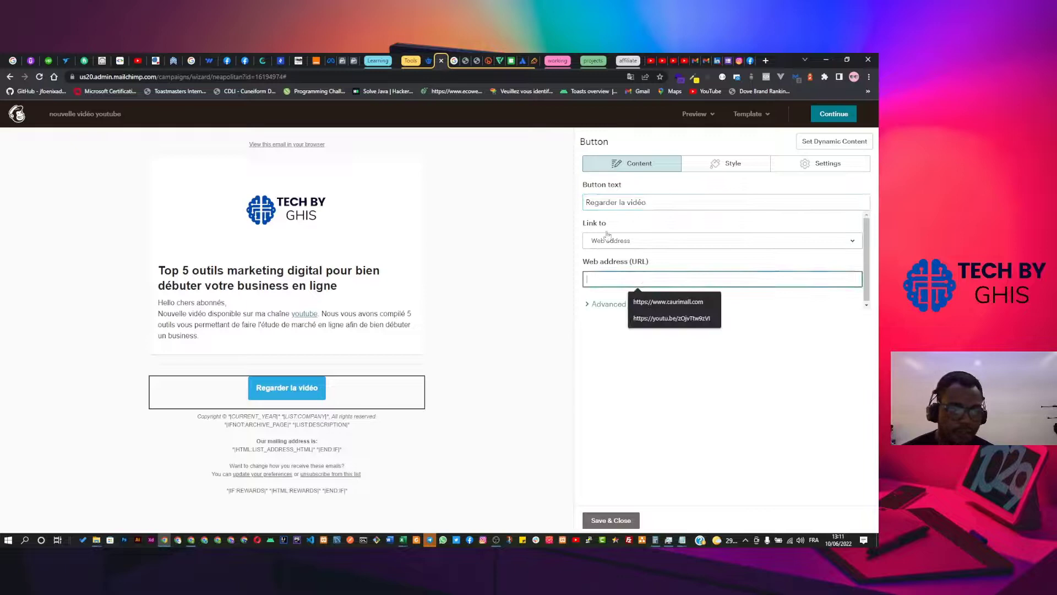
{"action": "left_click", "coordinate": [674, 62]}
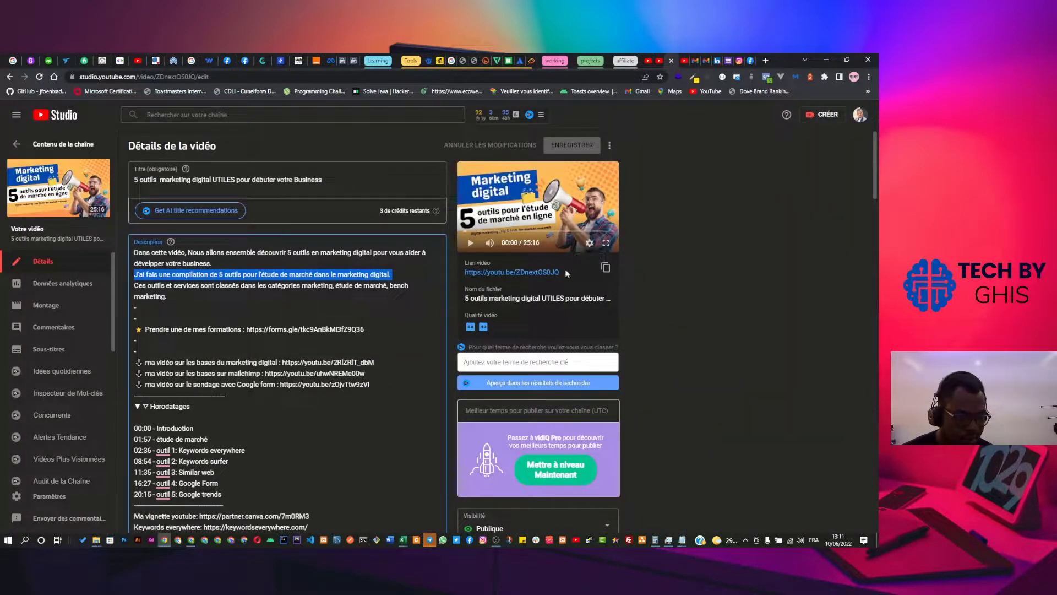
{"action": "left_click", "coordinate": [604, 268]}
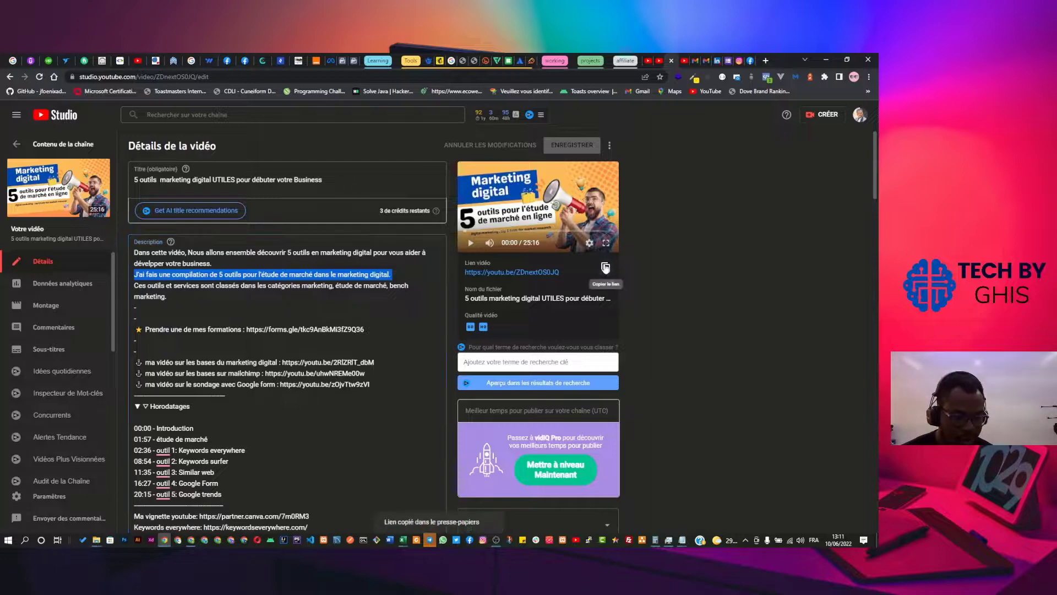
{"action": "left_click", "coordinate": [440, 61]}
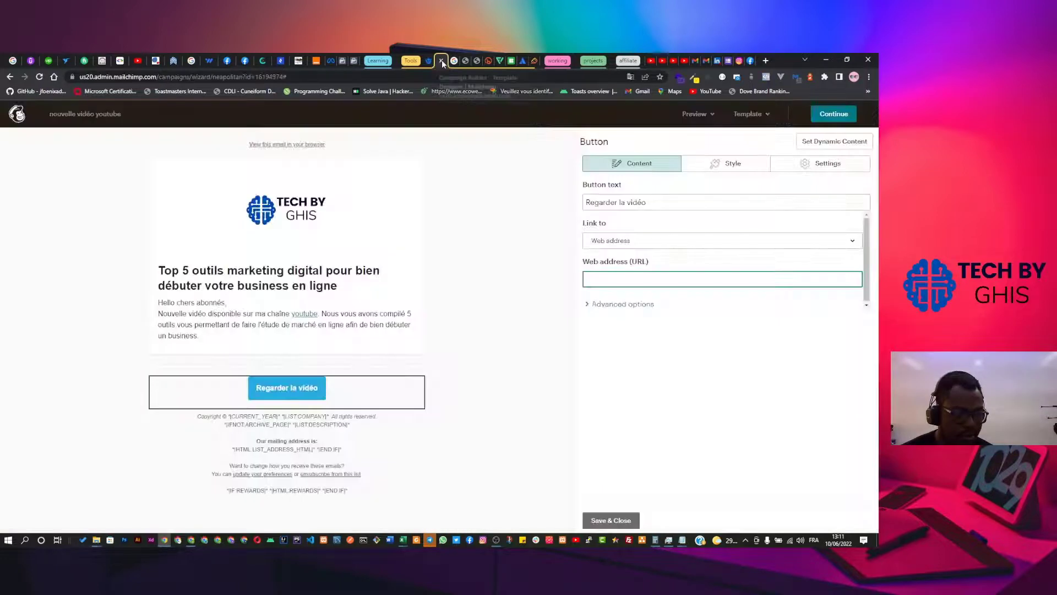
{"action": "left_click", "coordinate": [630, 283]}
{"action": "key", "text": "ctrl+a"}
{"action": "key", "text": "ctrl+v"}
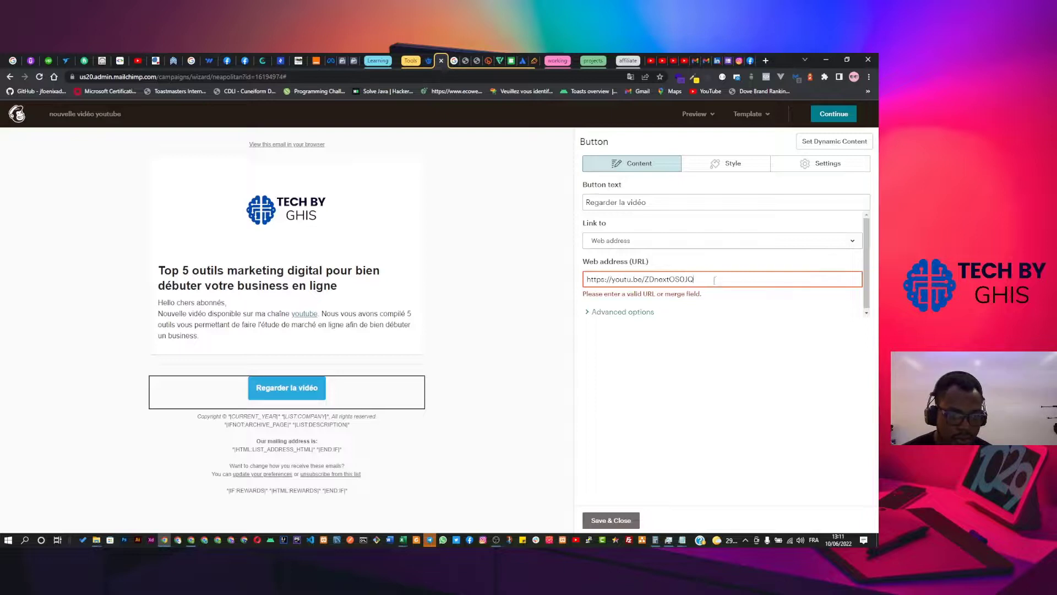
{"action": "left_click", "coordinate": [714, 299]}
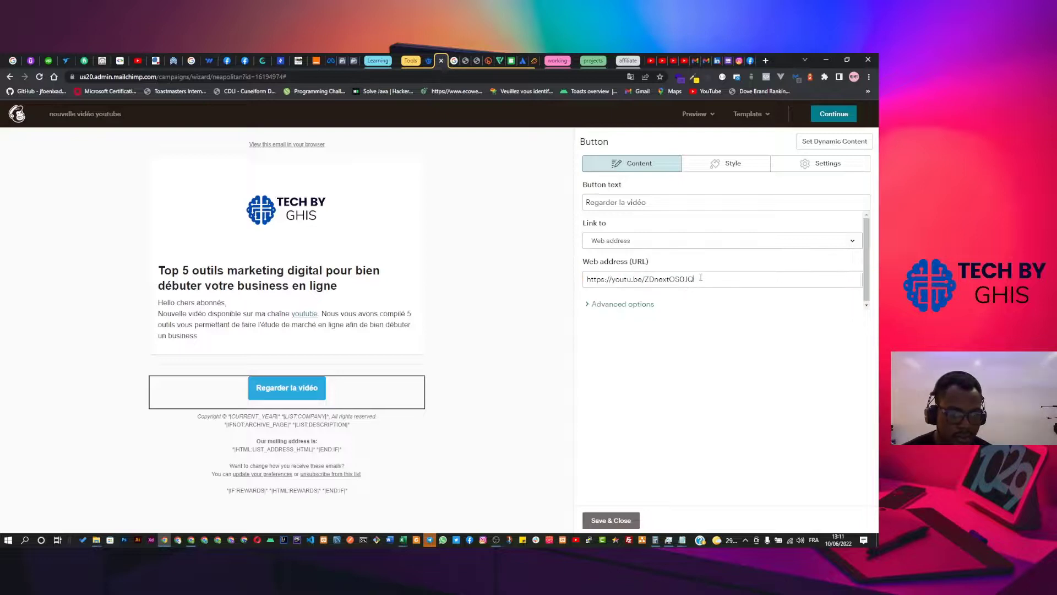
{"action": "left_click", "coordinate": [701, 279]}
{"action": "left_click", "coordinate": [629, 304]}
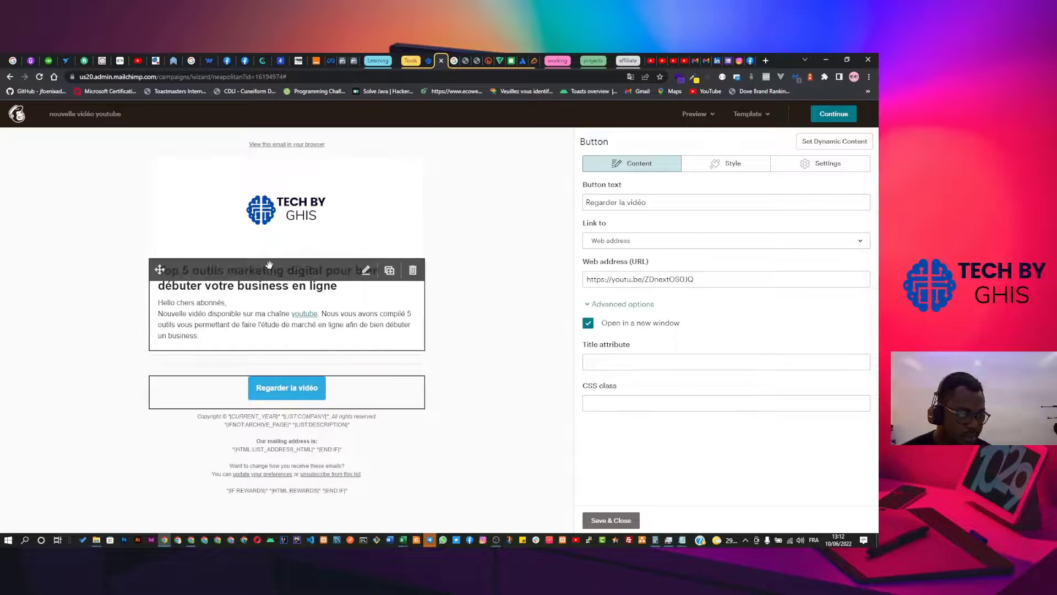
{"action": "left_click", "coordinate": [364, 270]}
{"action": "left_click", "coordinate": [364, 271]}
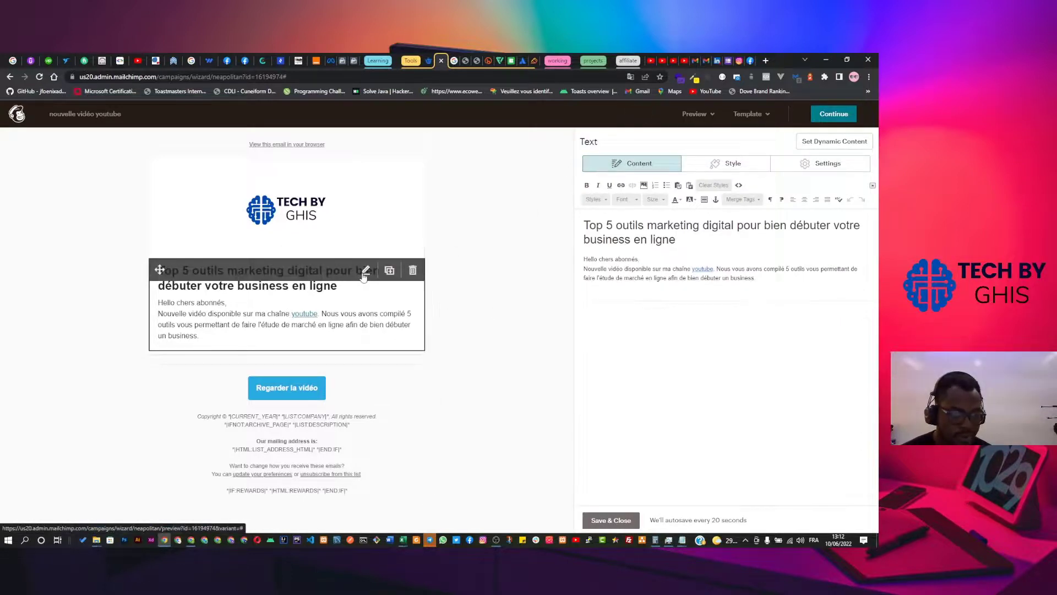
{"action": "left_click", "coordinate": [296, 223]}
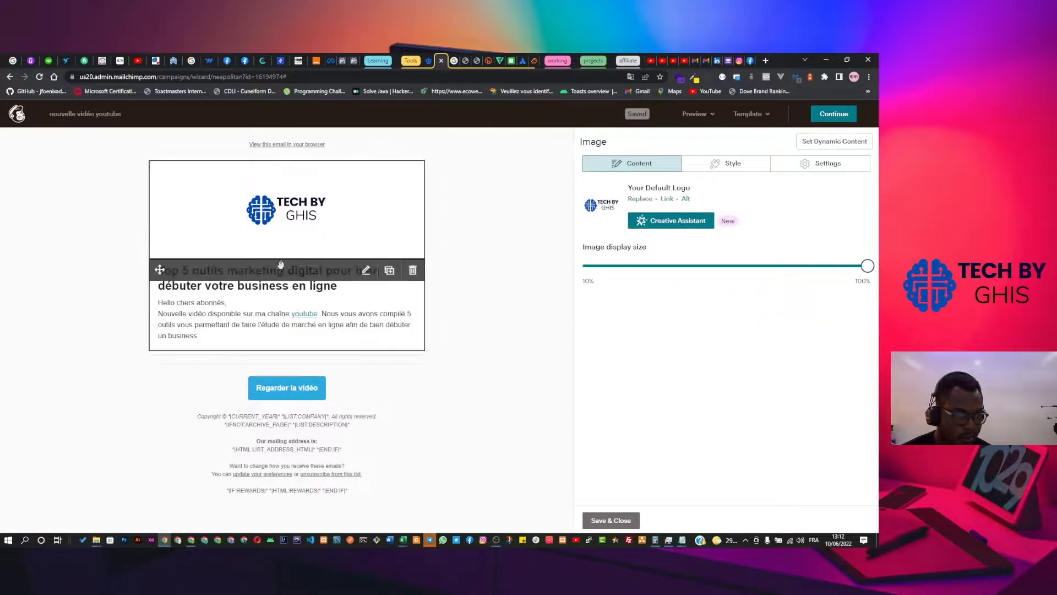
{"action": "left_click", "coordinate": [159, 270]}
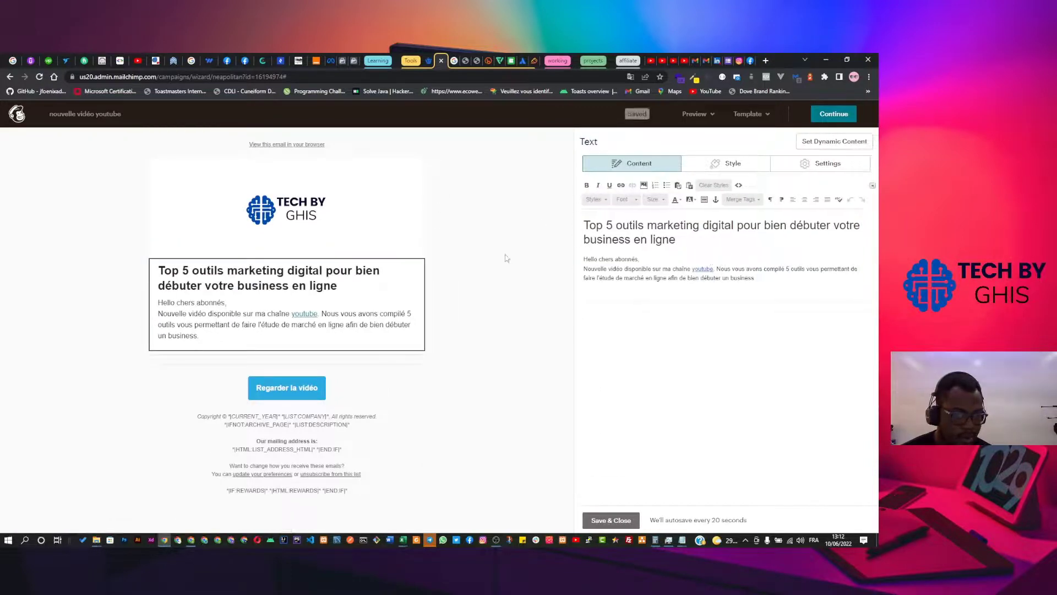
{"action": "mouse_move", "coordinate": [350, 144]}
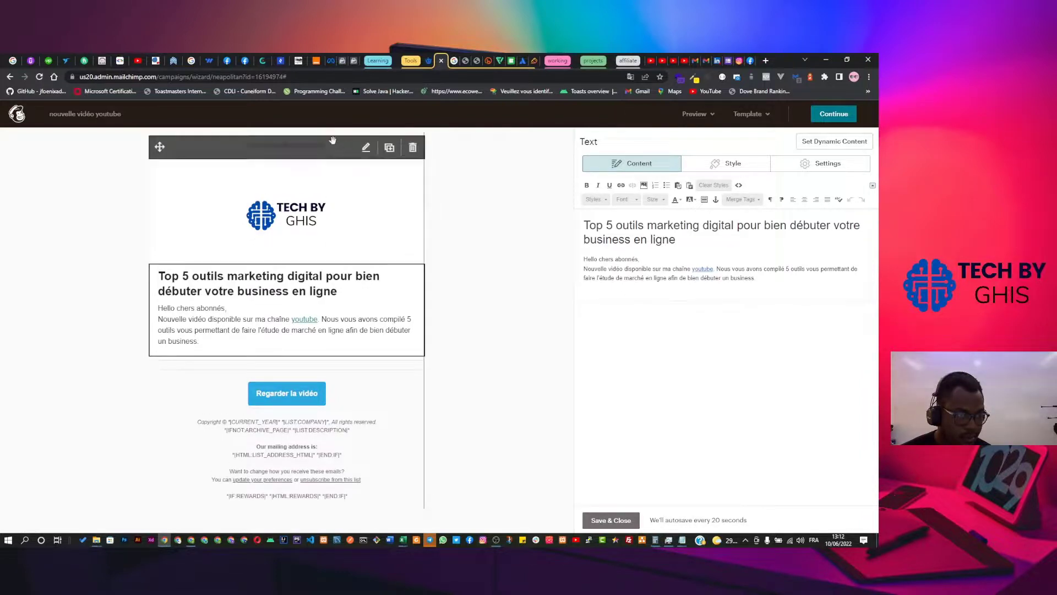
{"action": "left_click", "coordinate": [464, 264]}
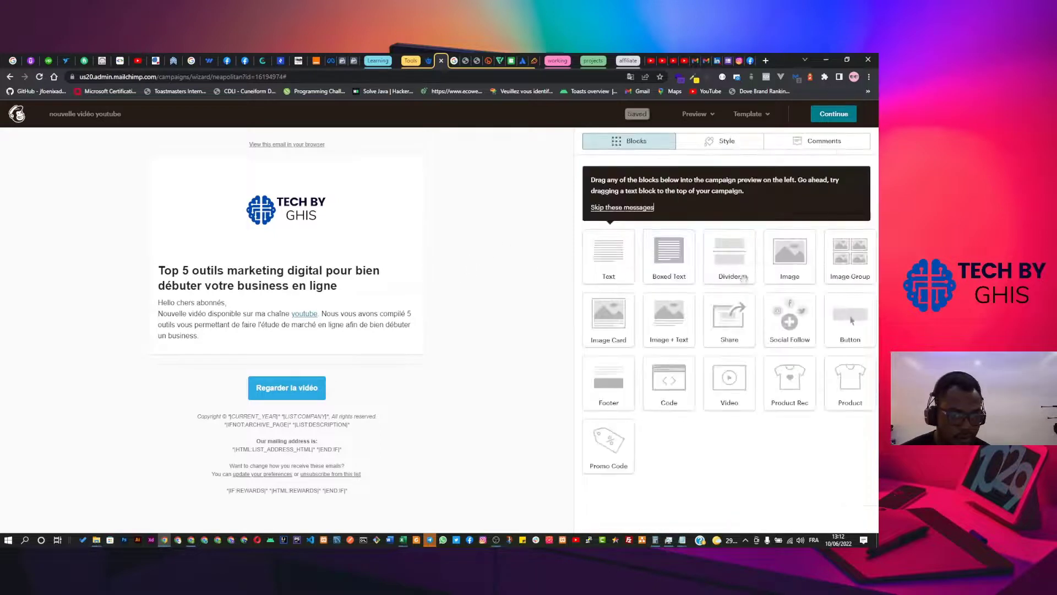
Insert an empty image block beneath the logo and browse the image library for its picture.
{"action": "left_click_drag", "start_coordinate": [790, 253], "coordinate": [272, 269]}
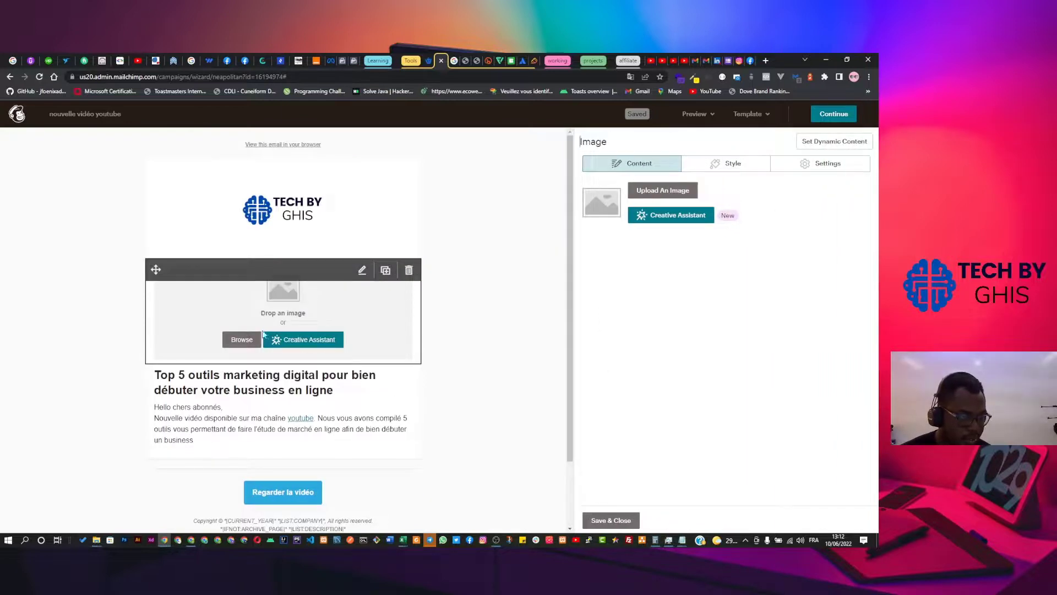
{"action": "left_click", "coordinate": [239, 338]}
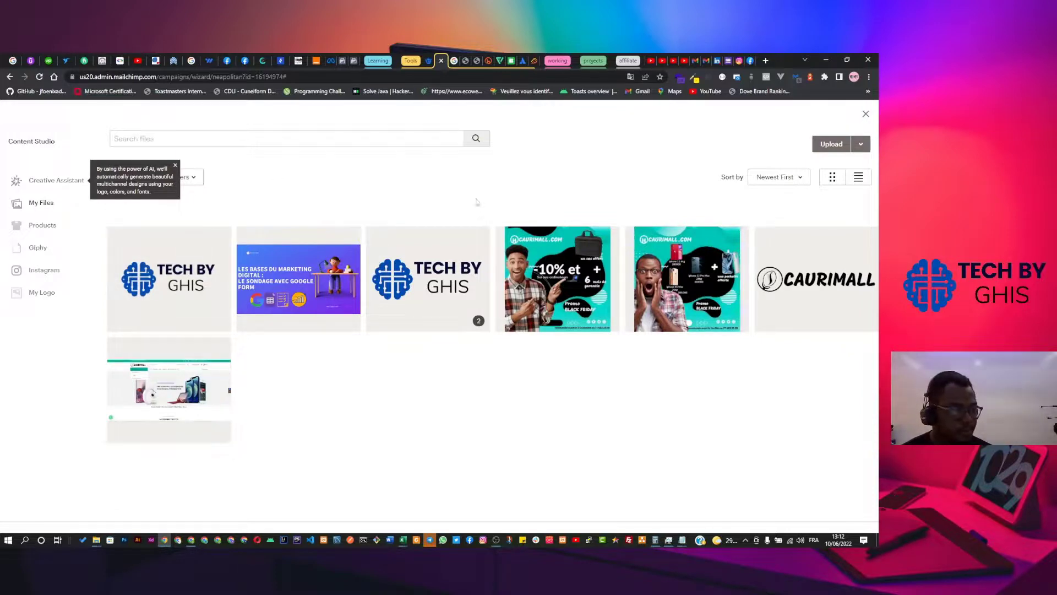
Upload the 'Les bases sur MAILCHIMP' image from Téléchargements, grouping the folder by date to find it.
{"action": "left_click", "coordinate": [834, 148]}
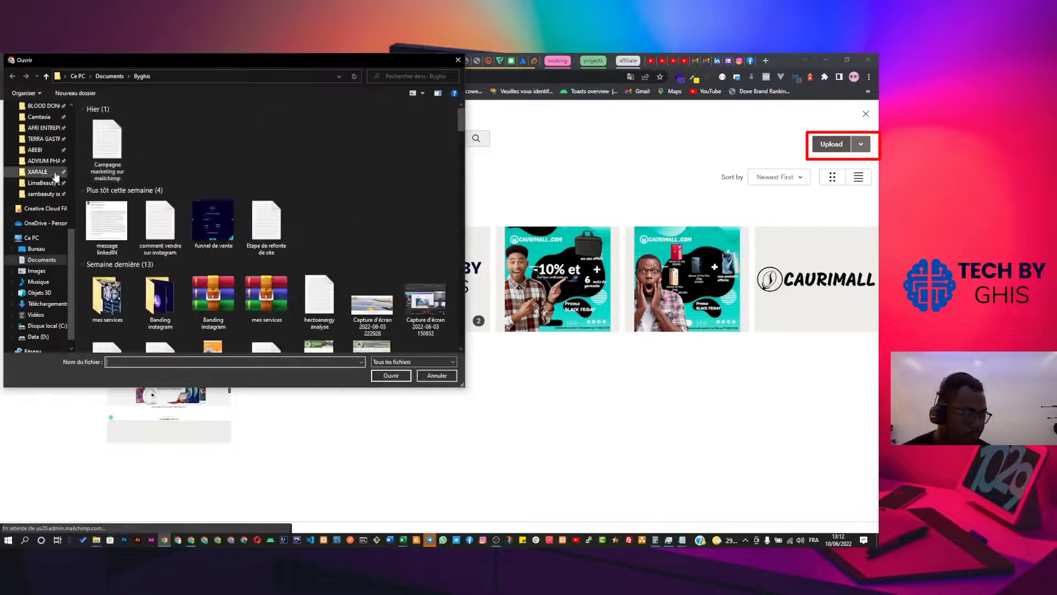
{"action": "scroll", "coordinate": [51, 267], "scroll_direction": "up", "scroll_amount": 4}
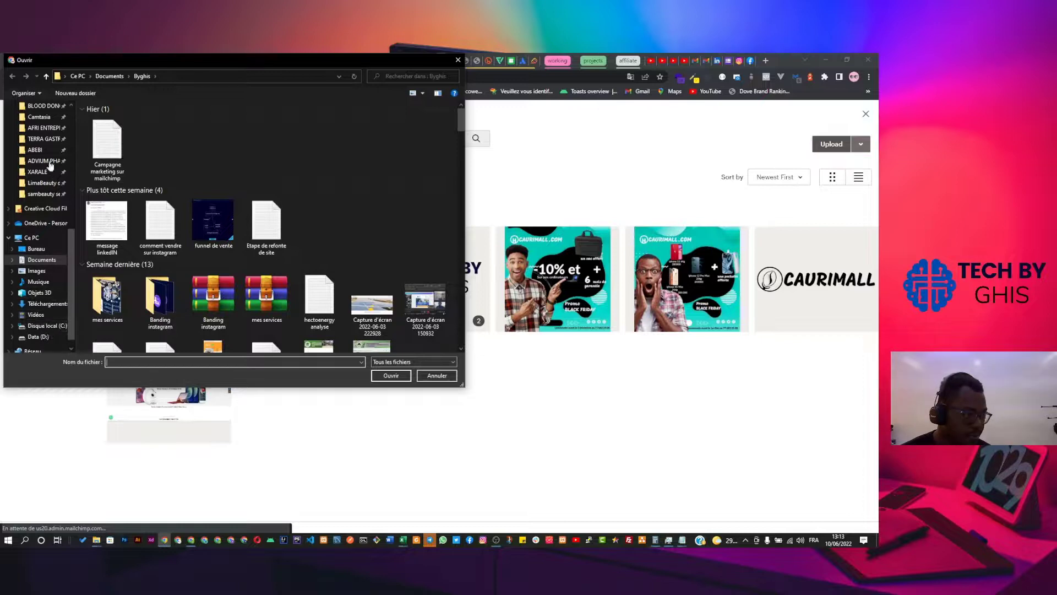
{"action": "scroll", "coordinate": [47, 166], "scroll_direction": "up", "scroll_amount": 6}
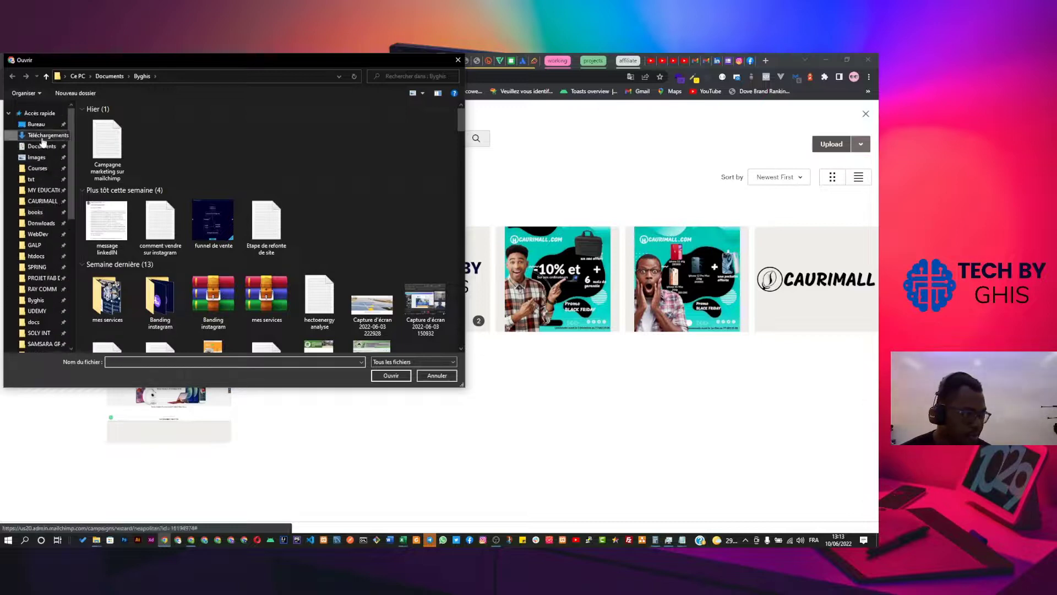
{"action": "left_click", "coordinate": [44, 135]}
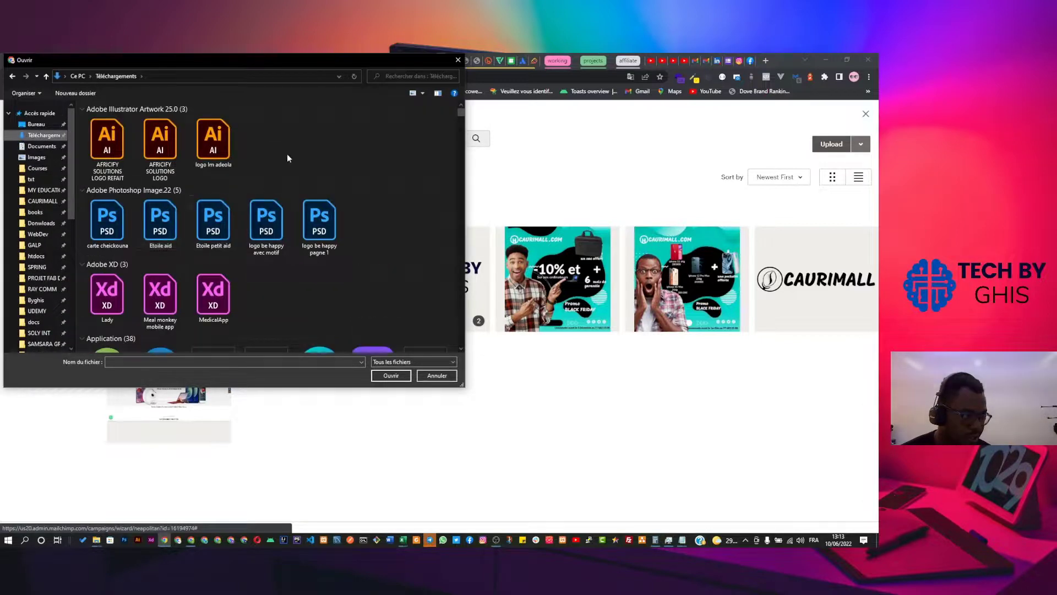
{"action": "right_click", "coordinate": [289, 155]}
{"action": "mouse_move", "coordinate": [373, 180]}
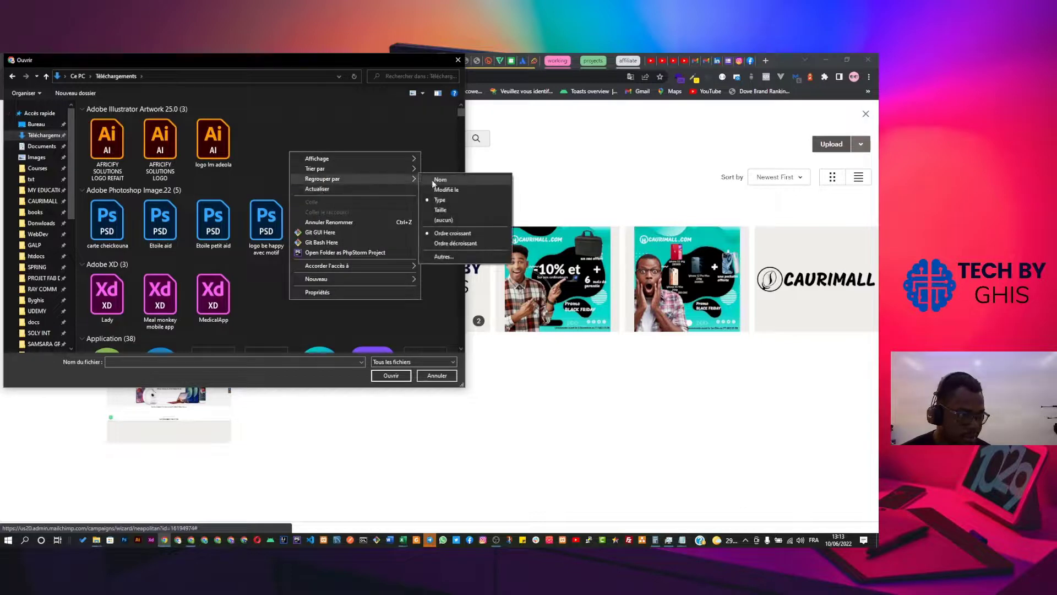
{"action": "left_click", "coordinate": [445, 190]}
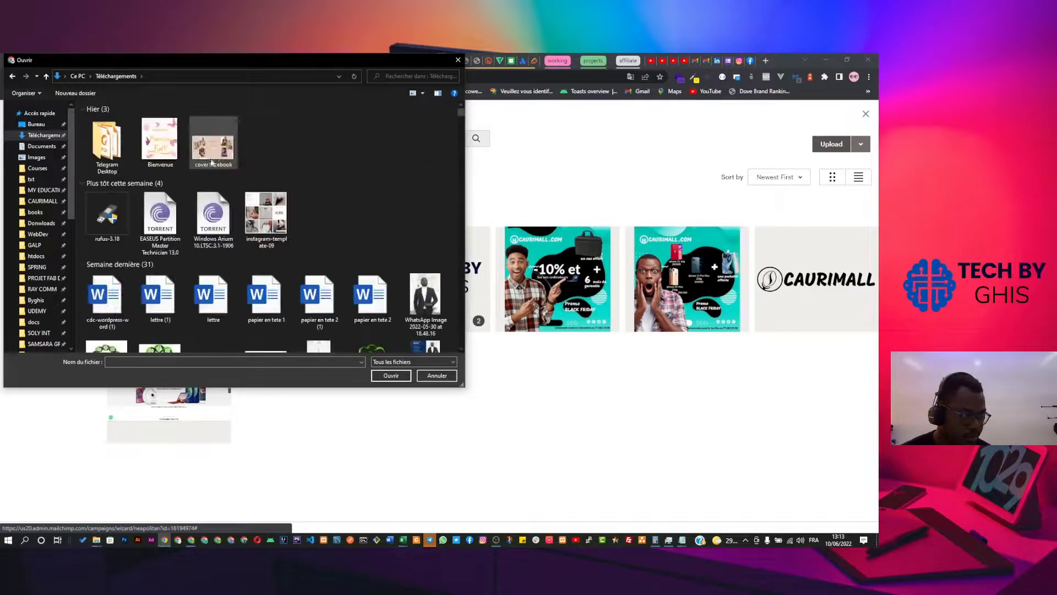
{"action": "scroll", "coordinate": [208, 193], "scroll_direction": "down", "scroll_amount": 4}
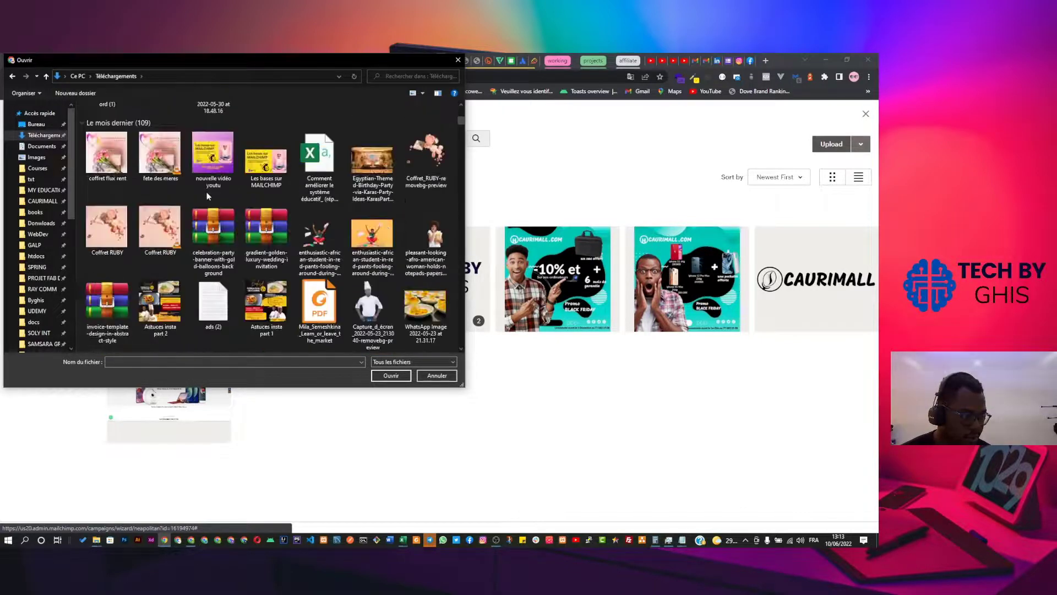
{"action": "left_click", "coordinate": [266, 160]}
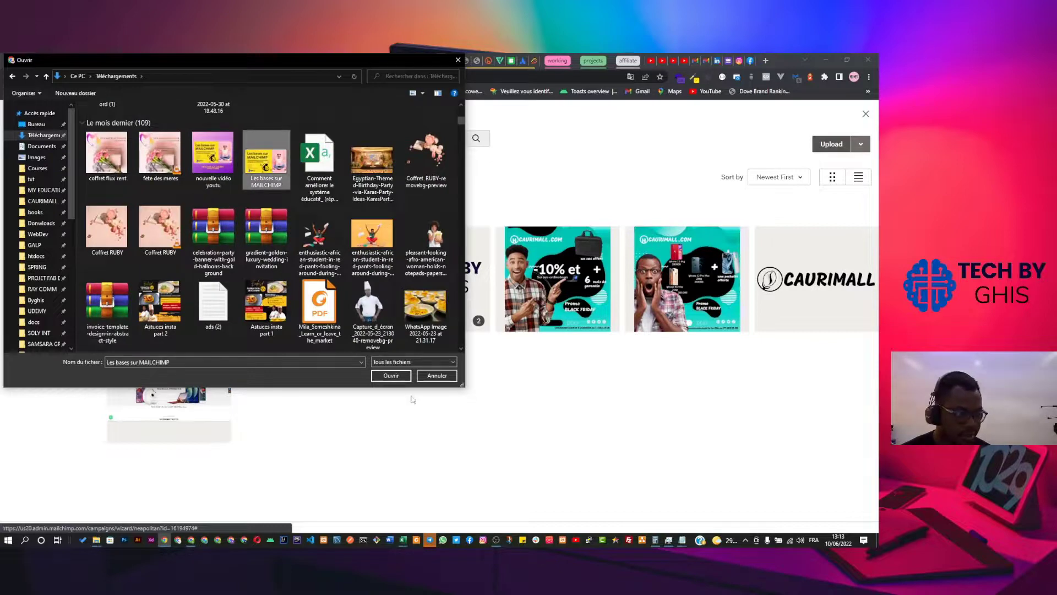
{"action": "left_click", "coordinate": [391, 375]}
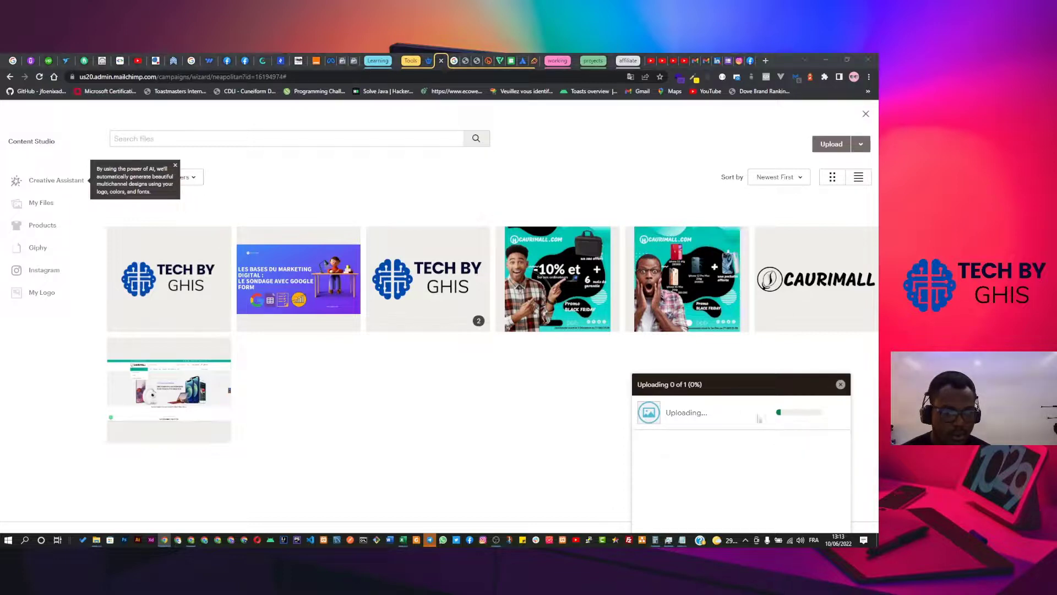
{"action": "key", "text": "alt+Tab"}
{"action": "key", "text": "alt+Tab"}
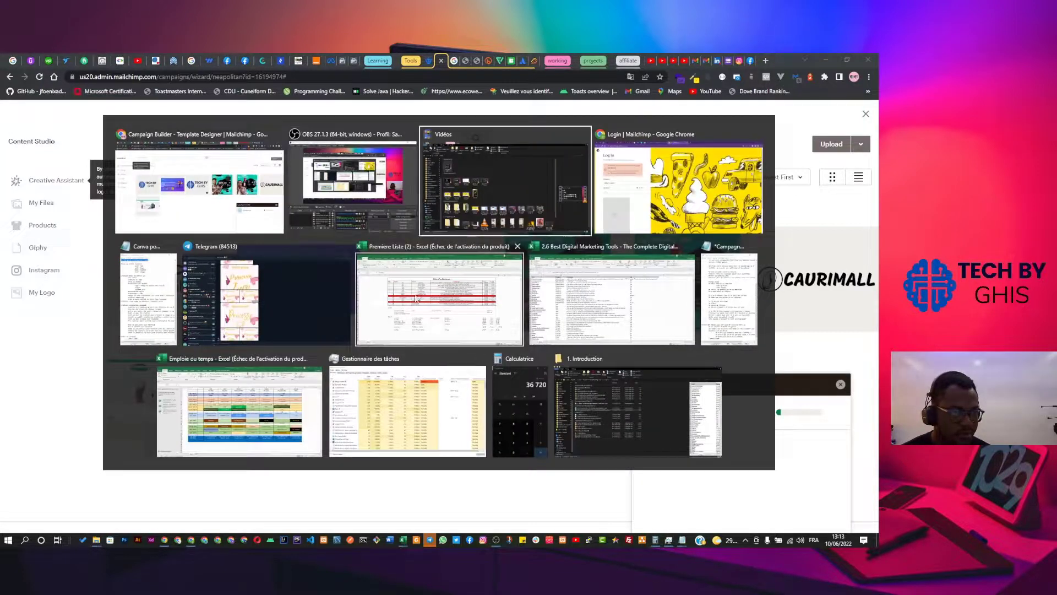
Preview 'Les bases sur MAILCHIMP' in File Explorer's Téléchargements folder, then minimise the window.
{"action": "scroll", "coordinate": [44, 171], "scroll_direction": "up", "scroll_amount": 5}
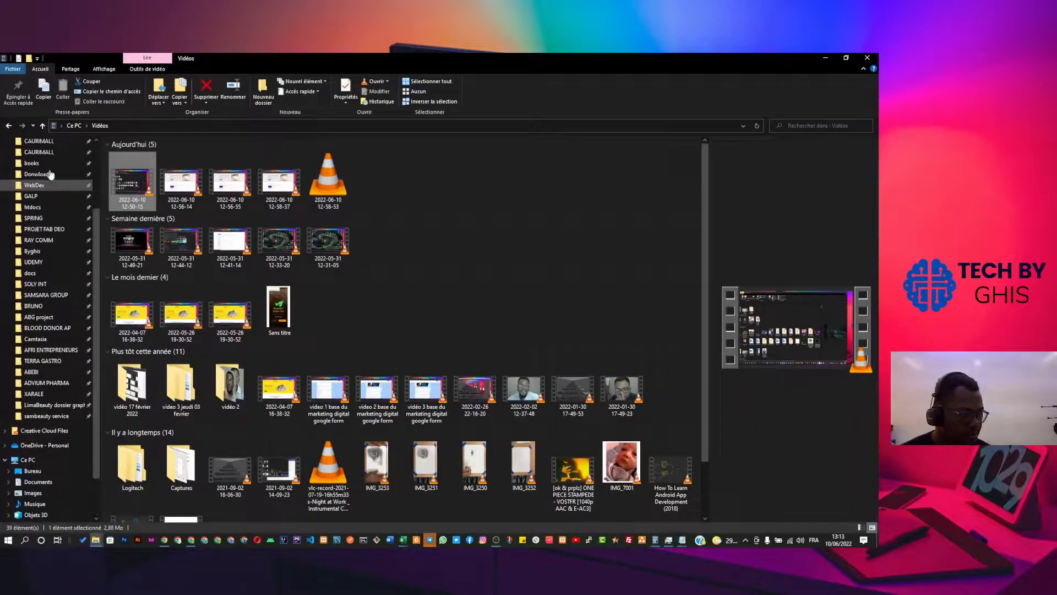
{"action": "left_click", "coordinate": [50, 171]}
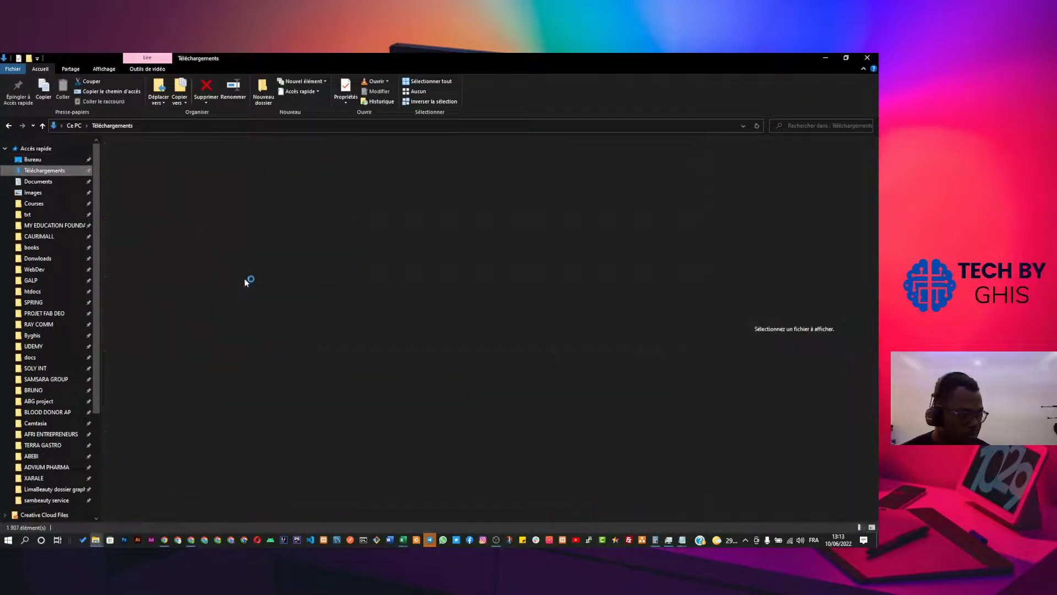
{"action": "scroll", "coordinate": [266, 300], "scroll_direction": "down", "scroll_amount": 7}
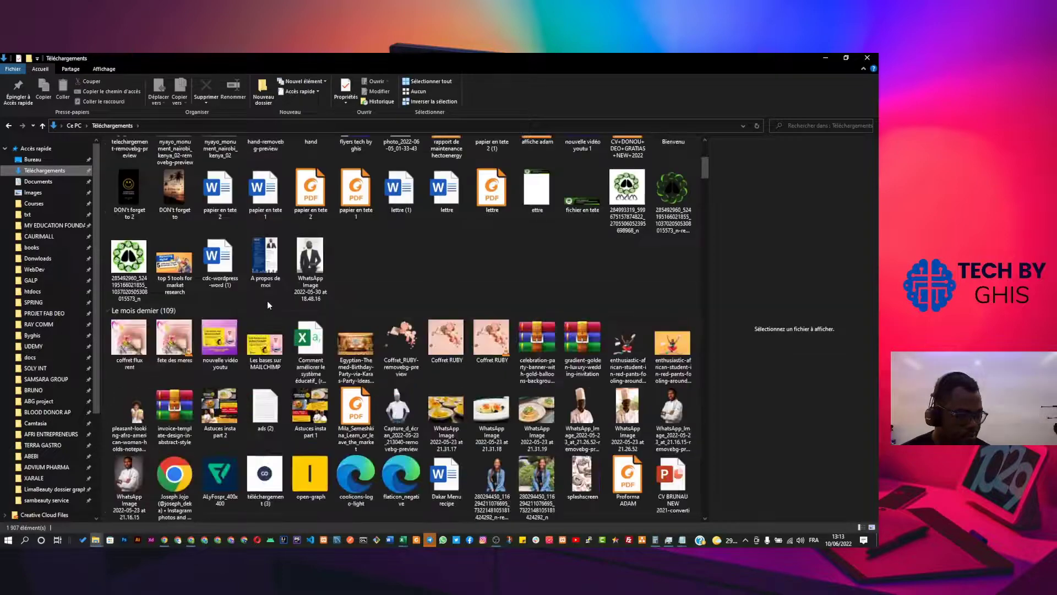
{"action": "scroll", "coordinate": [266, 299], "scroll_direction": "up", "scroll_amount": 2}
{"action": "left_click", "coordinate": [262, 245]}
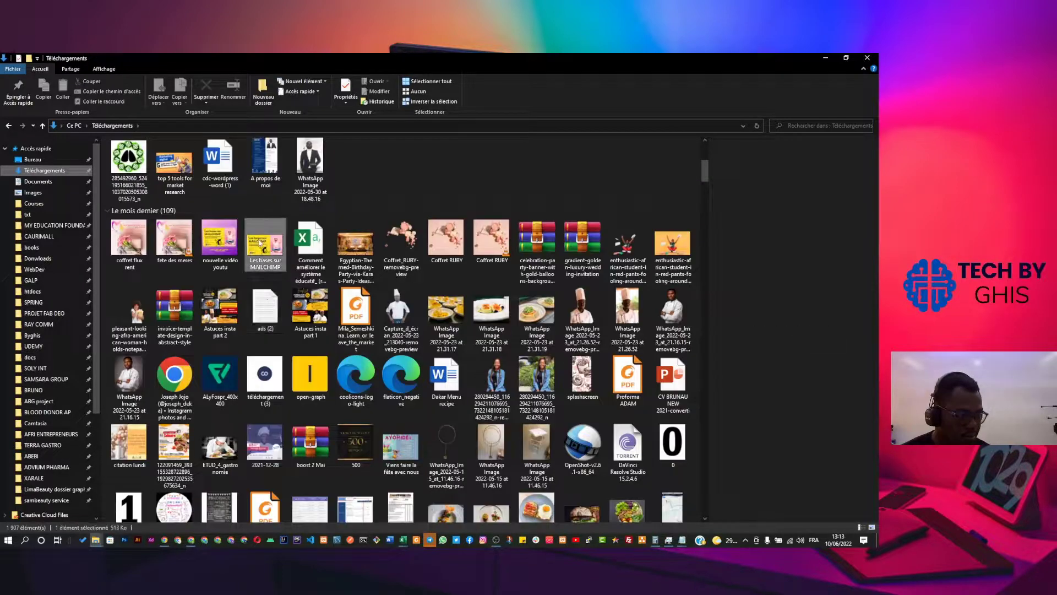
{"action": "left_click", "coordinate": [825, 59]}
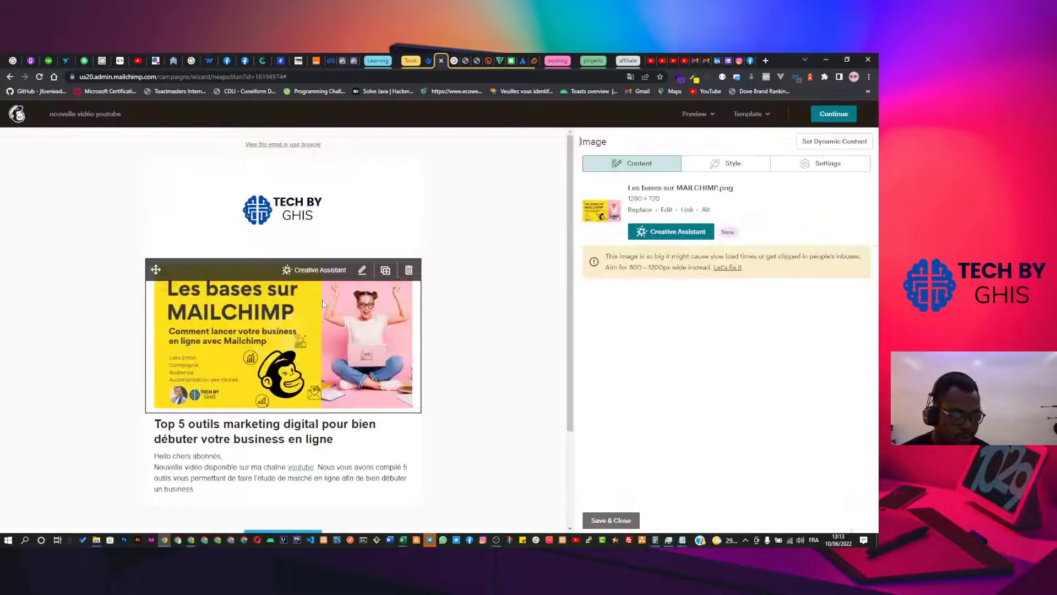
Move the banner image below the introductory text, just above the 'Regarder la vidéo' button.
{"action": "scroll", "coordinate": [331, 348], "scroll_direction": "down", "scroll_amount": 3}
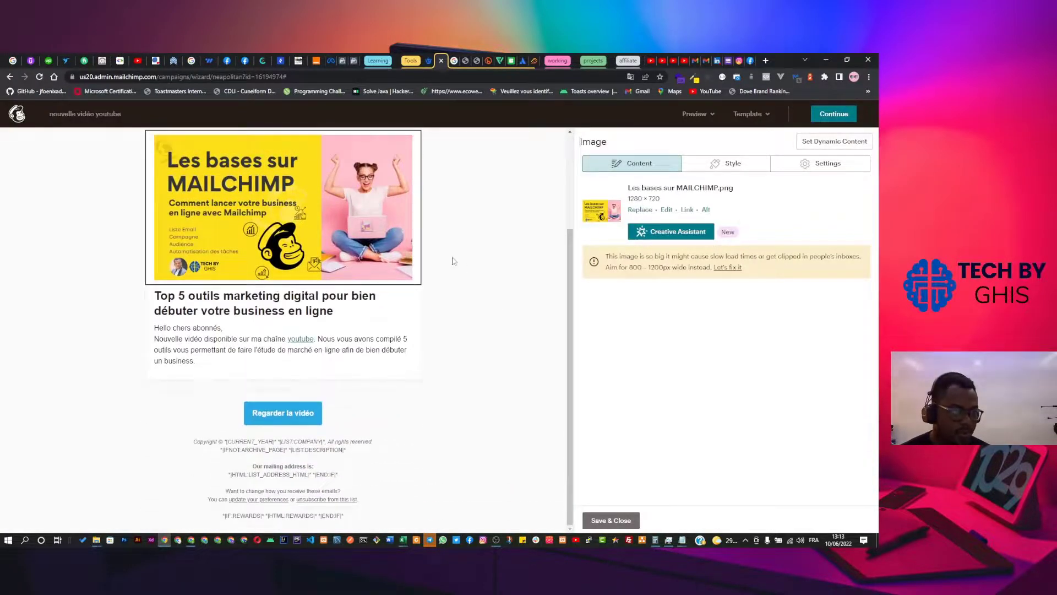
{"action": "scroll", "coordinate": [460, 316], "scroll_direction": "up", "scroll_amount": 1}
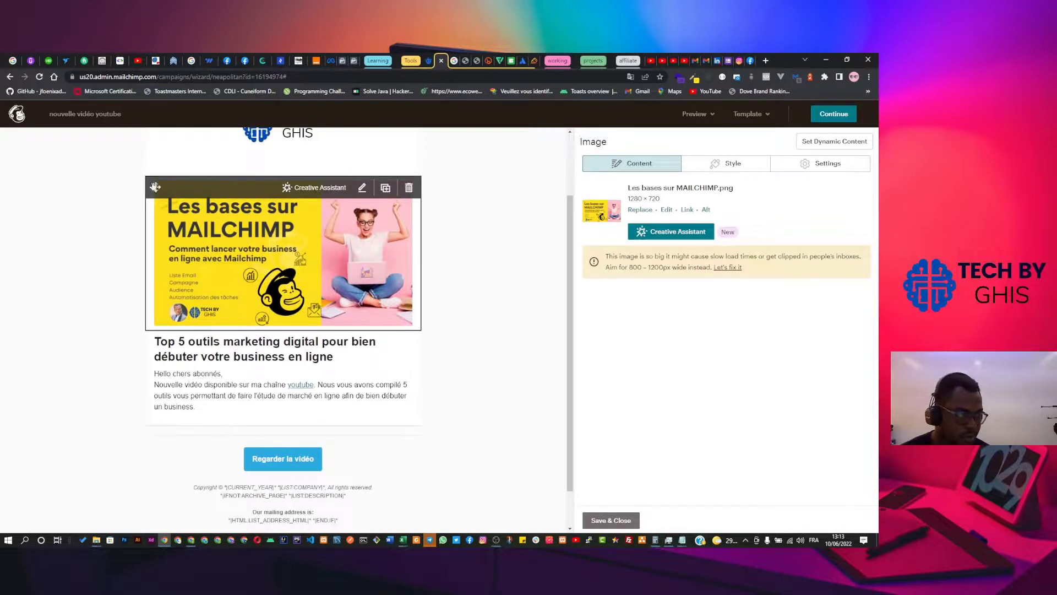
{"action": "mouse_move", "coordinate": [162, 211]}
{"action": "left_mouse_down"}
{"action": "mouse_move", "coordinate": [162, 345]}
{"action": "mouse_move", "coordinate": [178, 362]}
{"action": "left_mouse_up"}
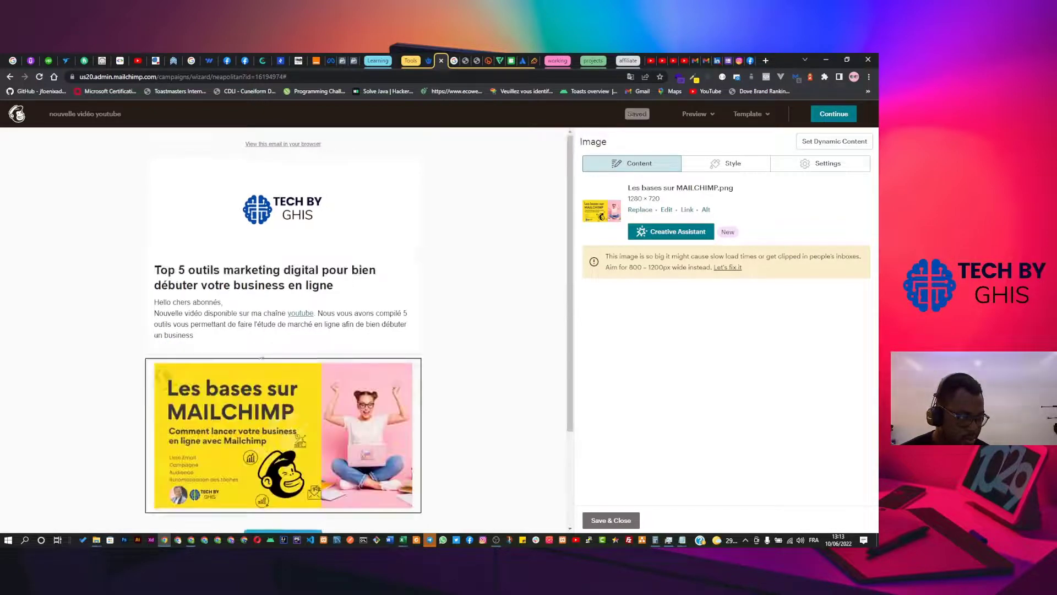
{"action": "scroll", "coordinate": [362, 312], "scroll_direction": "down", "scroll_amount": 2}
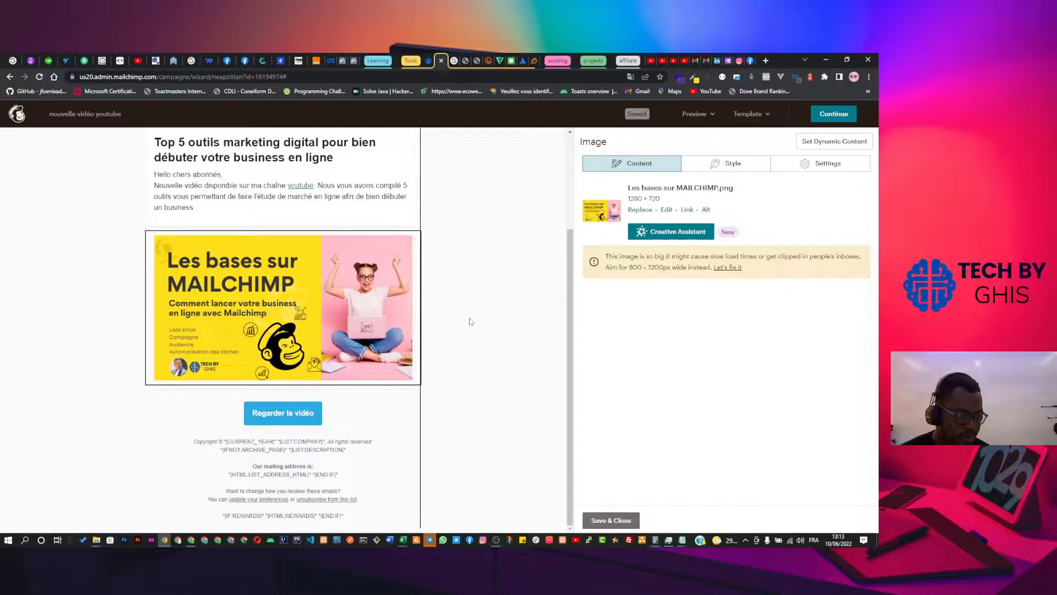
{"action": "scroll", "coordinate": [325, 230], "scroll_direction": "up", "scroll_amount": 2}
{"action": "scroll", "coordinate": [325, 230], "scroll_direction": "up", "scroll_amount": 1}
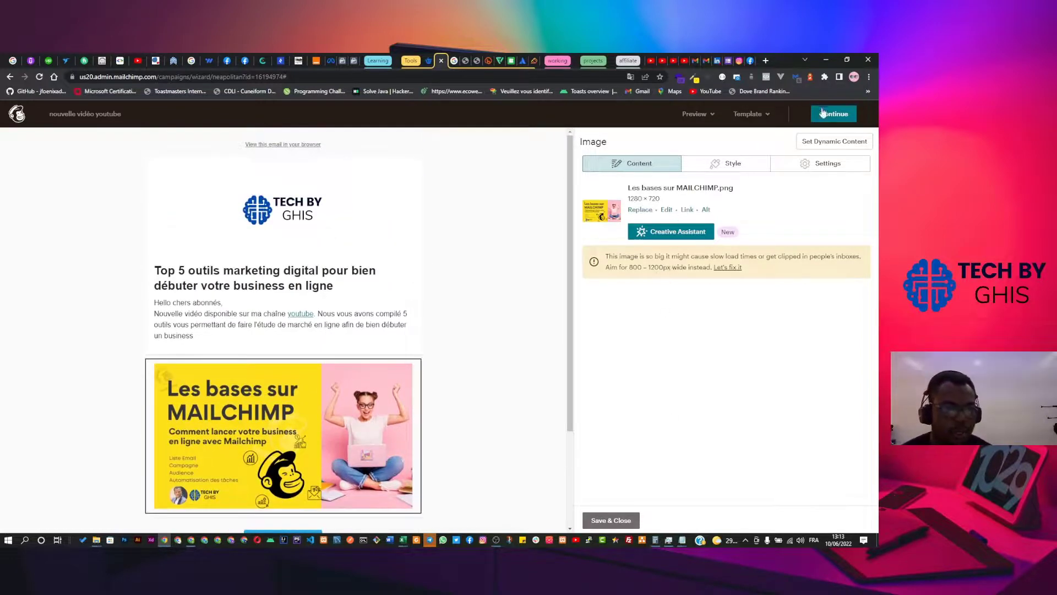
{"action": "scroll", "coordinate": [426, 264], "scroll_direction": "down", "scroll_amount": 3}
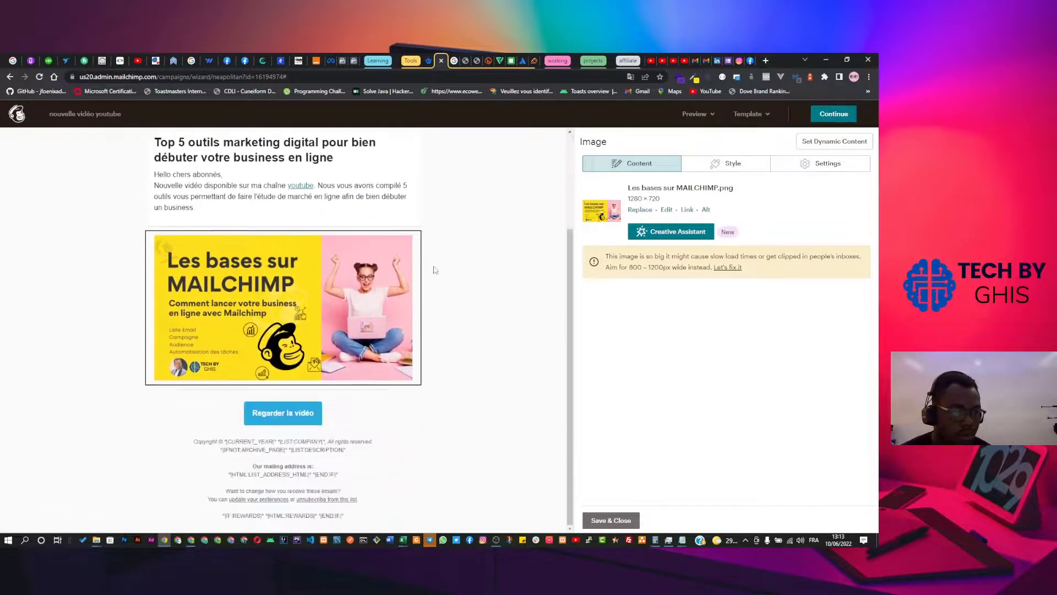
Save the email design and review the campaign checklist, now showing Content complete.
{"action": "left_click", "coordinate": [825, 115]}
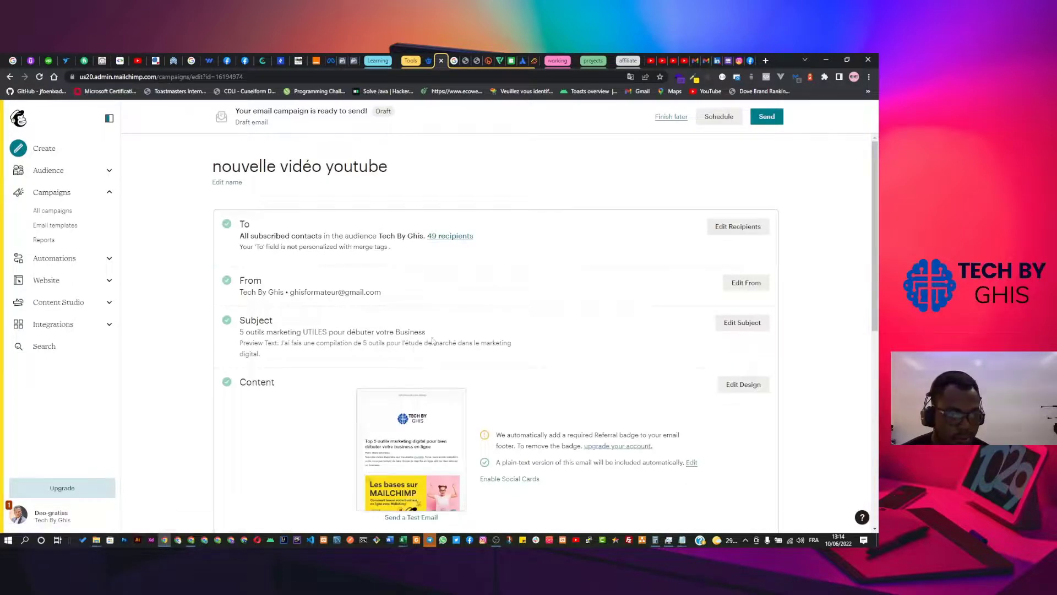
{"action": "scroll", "coordinate": [434, 342], "scroll_direction": "down", "scroll_amount": 5}
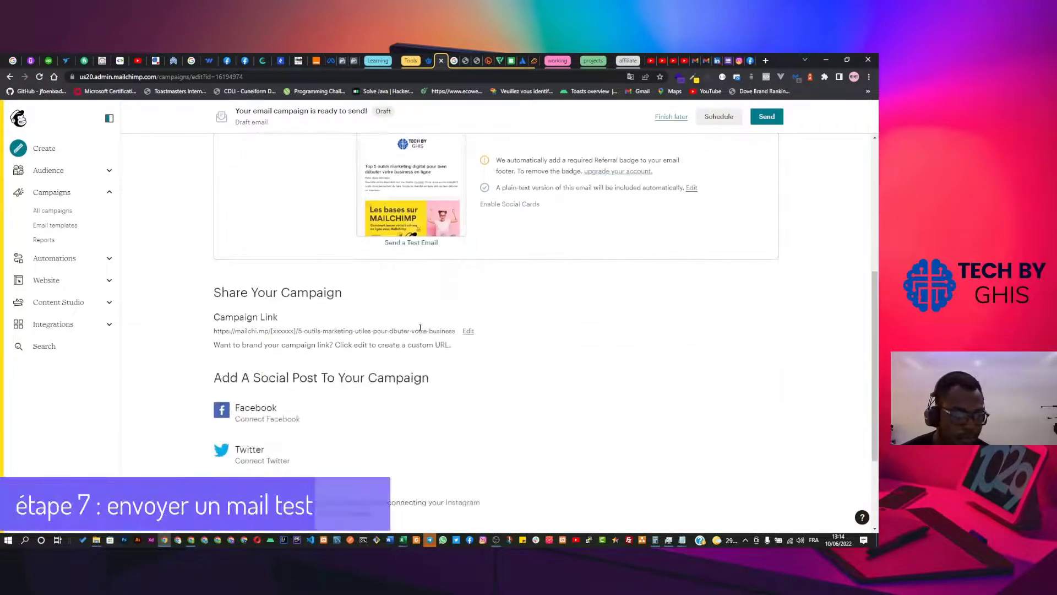
{"action": "scroll", "coordinate": [418, 321], "scroll_direction": "up", "scroll_amount": 2}
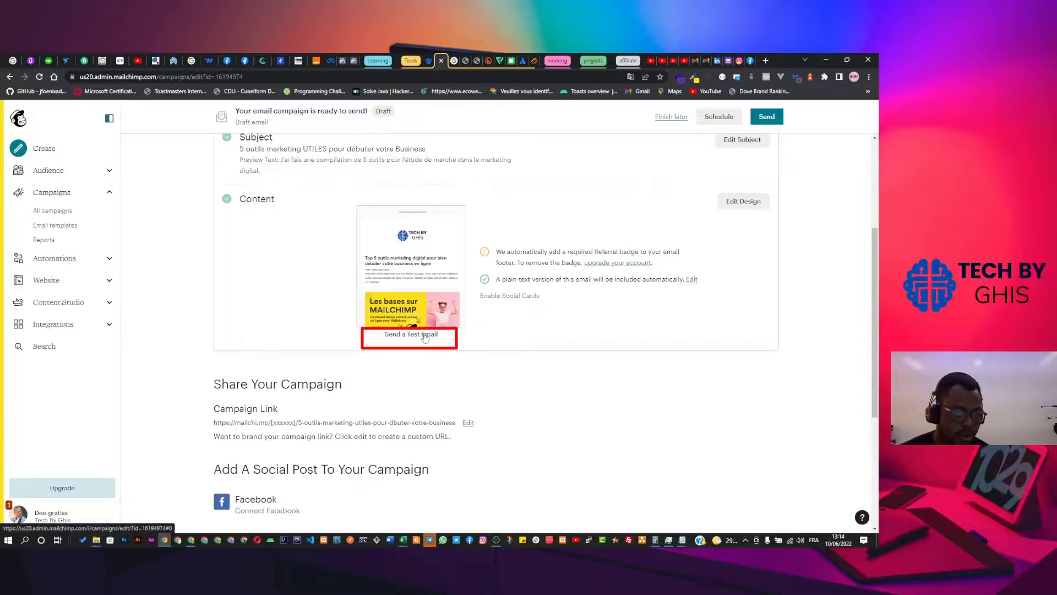
Send a test copy of the campaign to your own e-mail address and dismiss the confirmation.
{"action": "left_click", "coordinate": [424, 335]}
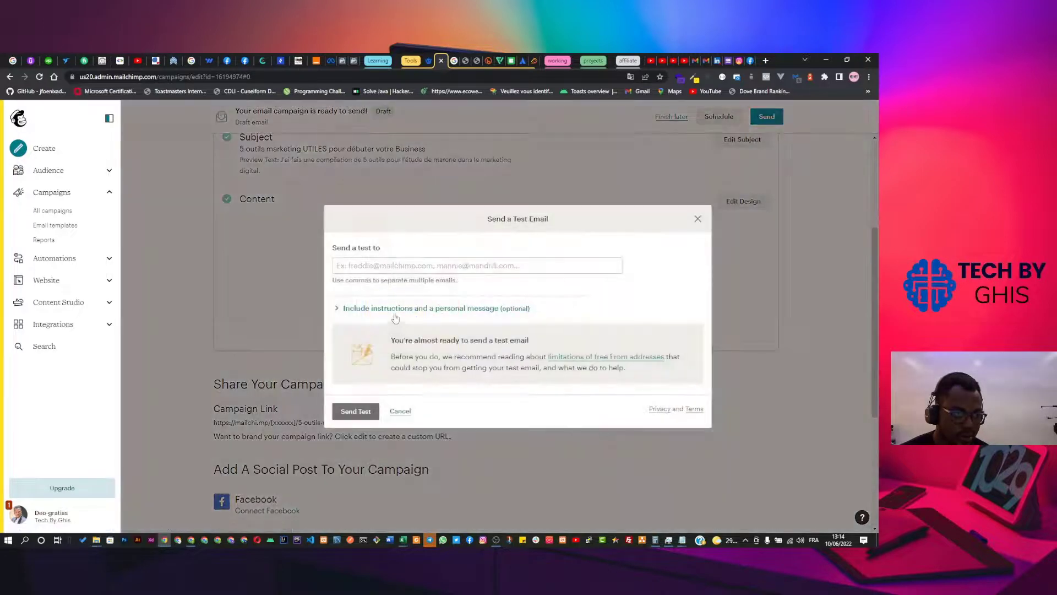
{"action": "left_click", "coordinate": [374, 265]}
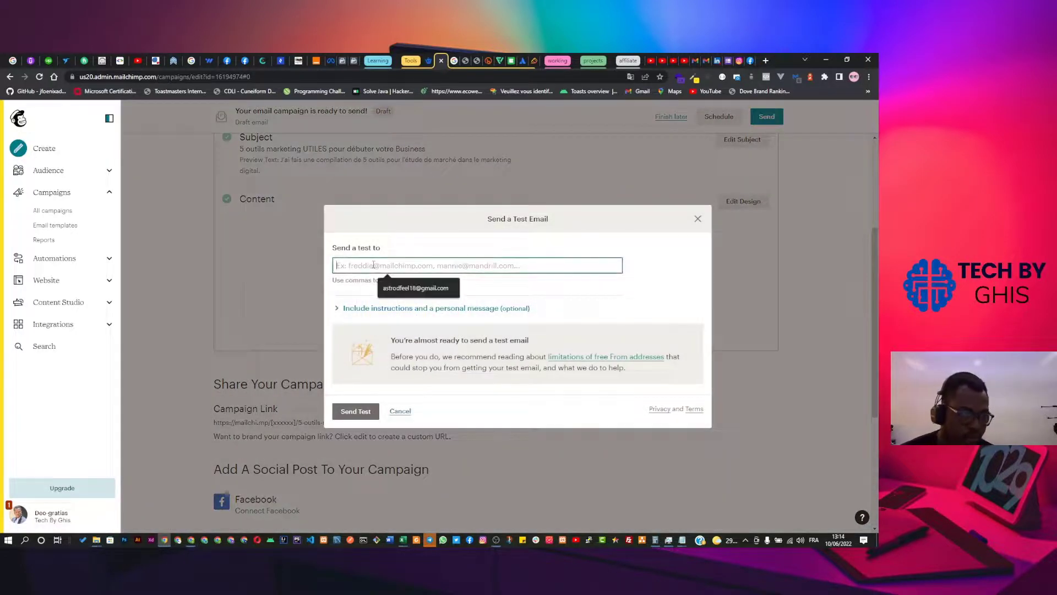
{"action": "left_click", "coordinate": [416, 288]}
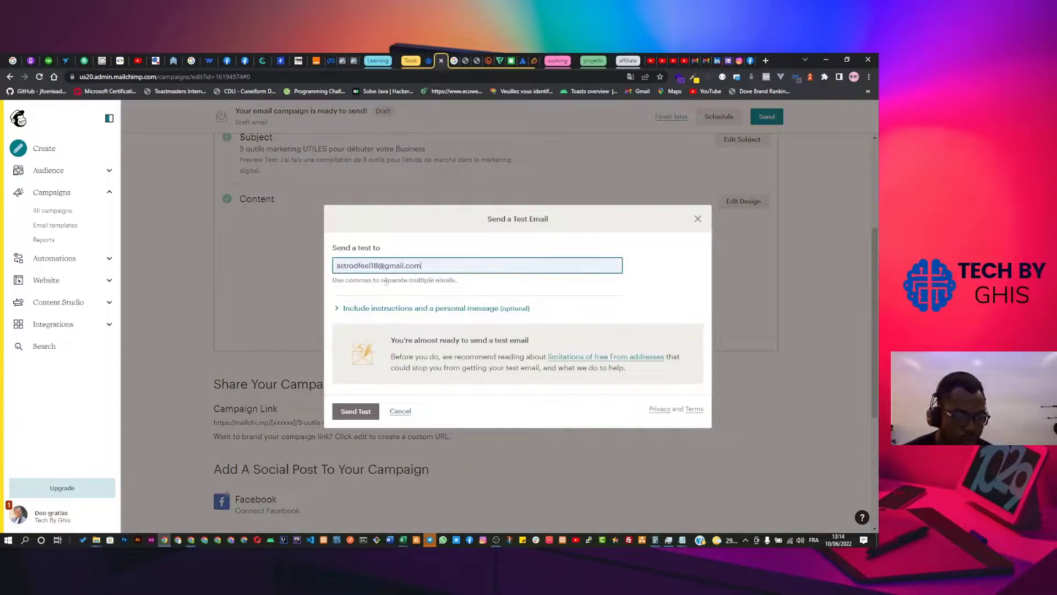
{"action": "left_click", "coordinate": [357, 412]}
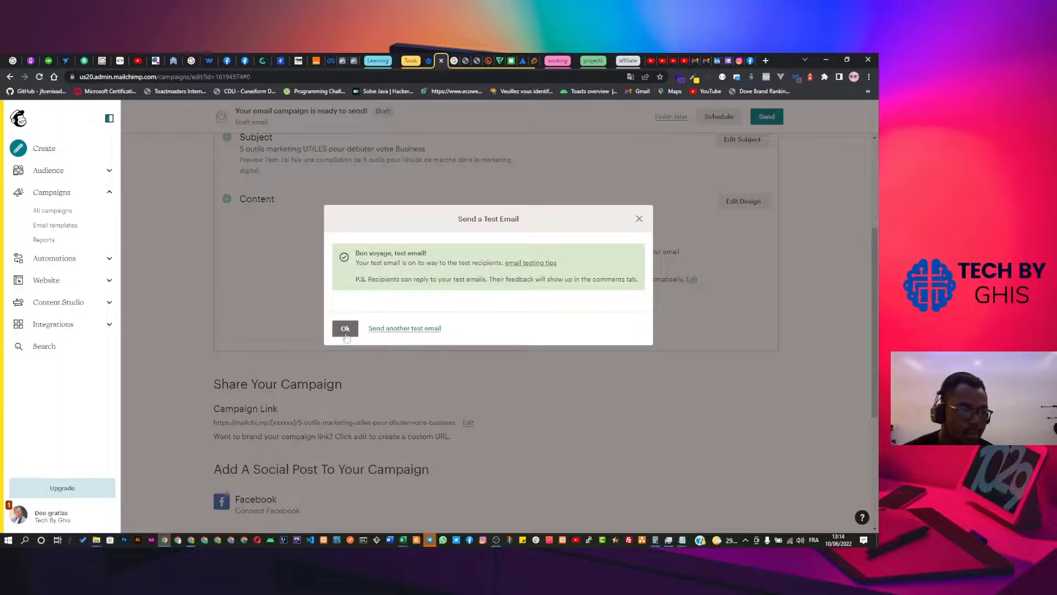
{"action": "left_click", "coordinate": [345, 332]}
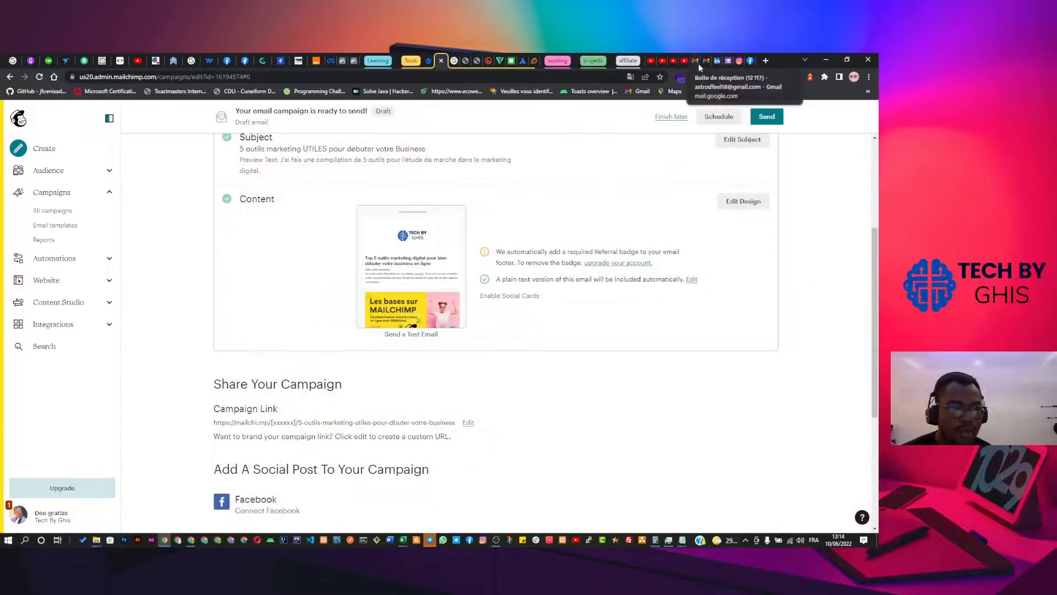
Reload Gmail and look for the test email in the Principale, Réseaux sociaux and Promotions tabs.
{"action": "left_click", "coordinate": [695, 61]}
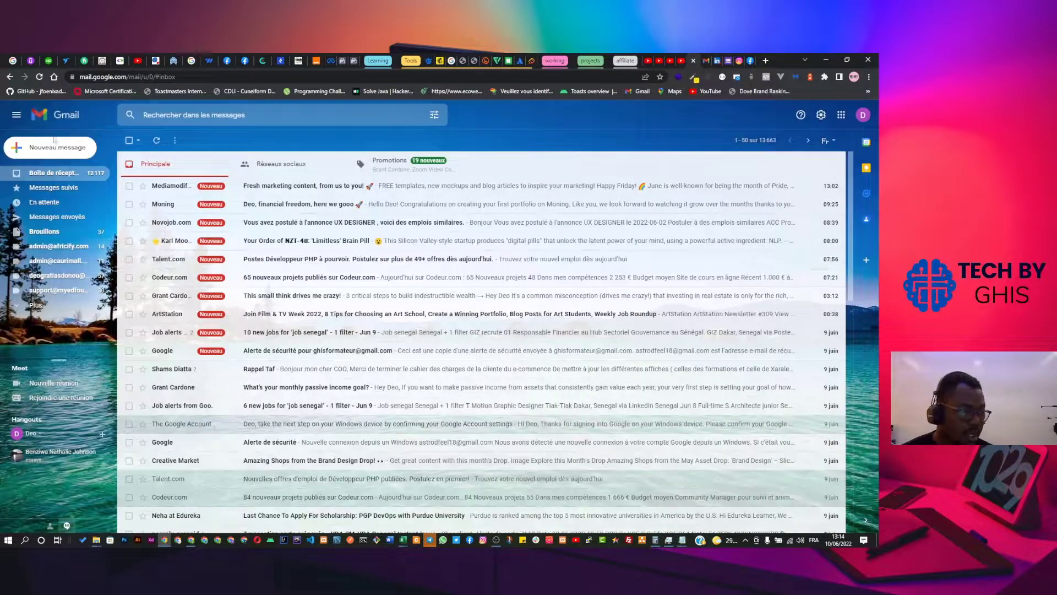
{"action": "left_click", "coordinate": [40, 77]}
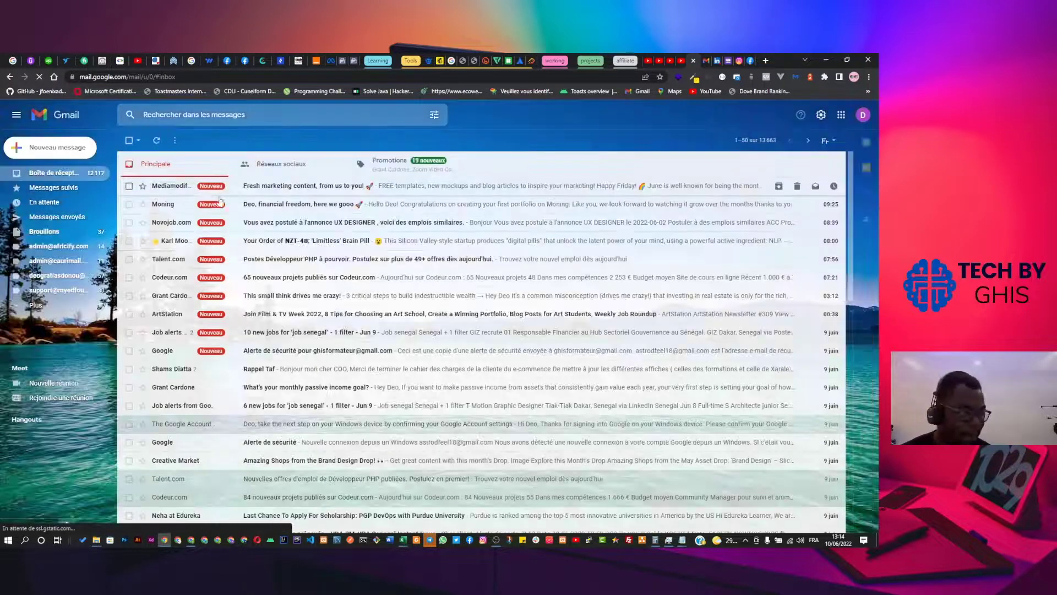
{"action": "left_click", "coordinate": [260, 193]}
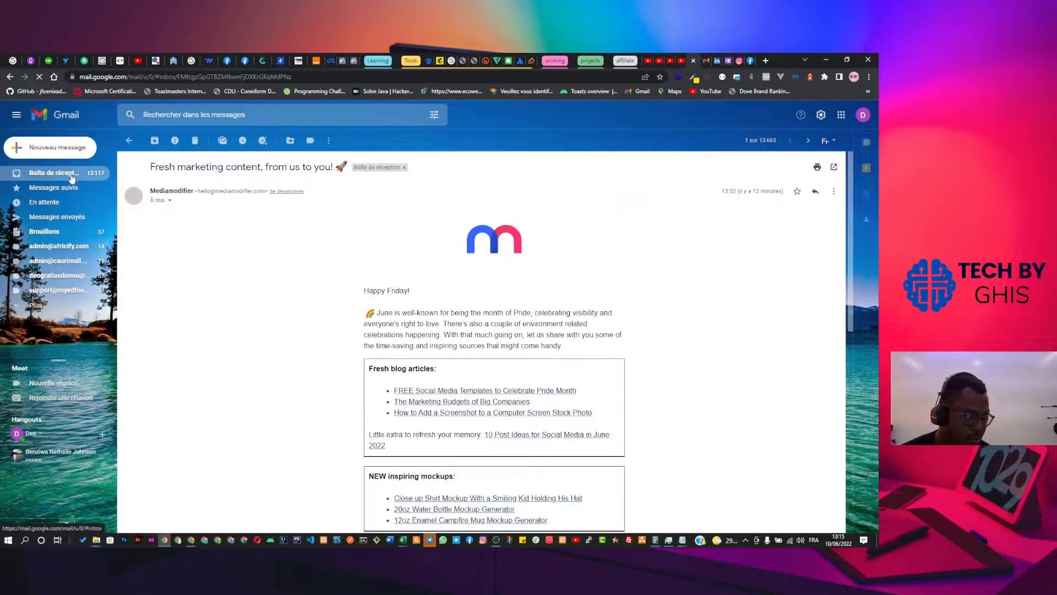
{"action": "left_click", "coordinate": [72, 174]}
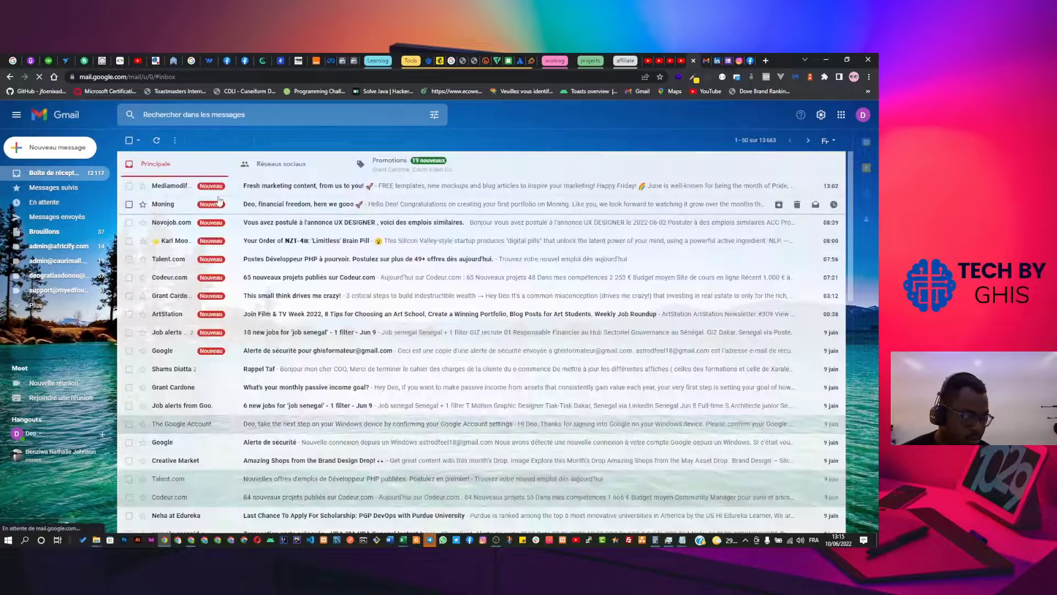
{"action": "left_click", "coordinate": [268, 171]}
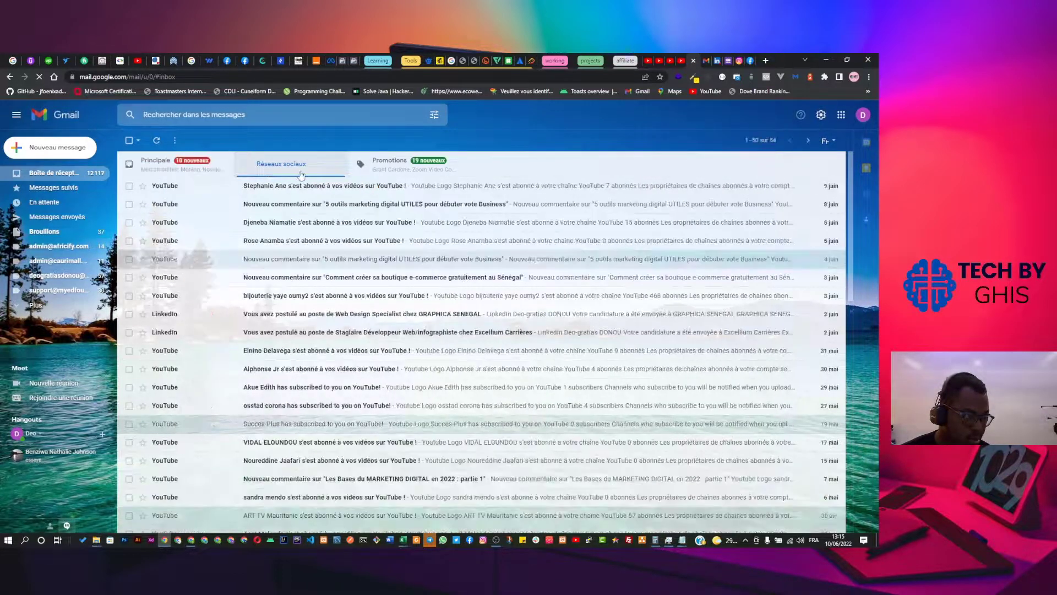
{"action": "left_click", "coordinate": [383, 173]}
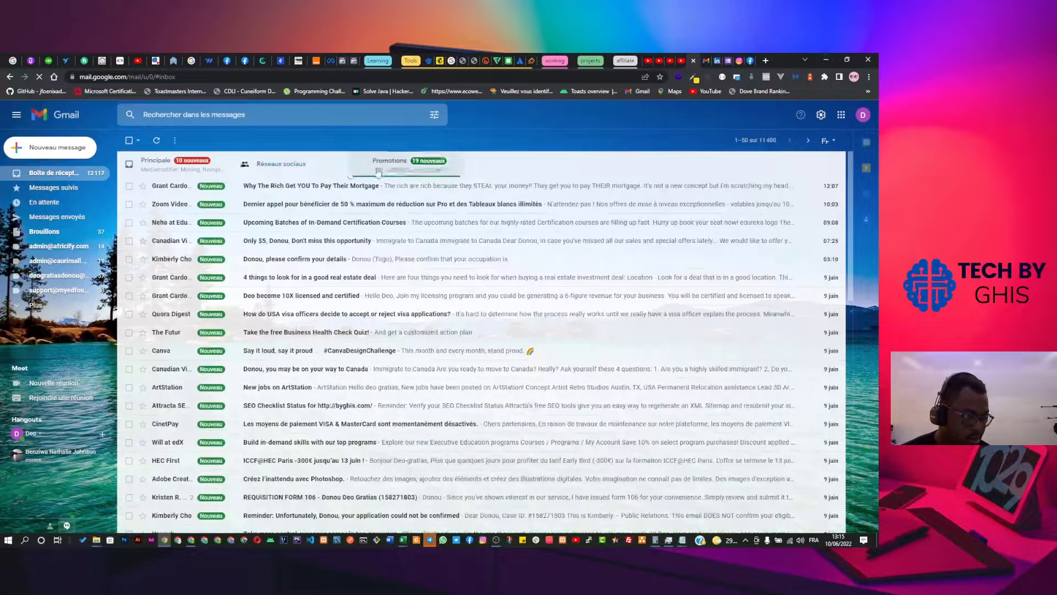
{"action": "left_click", "coordinate": [199, 171]}
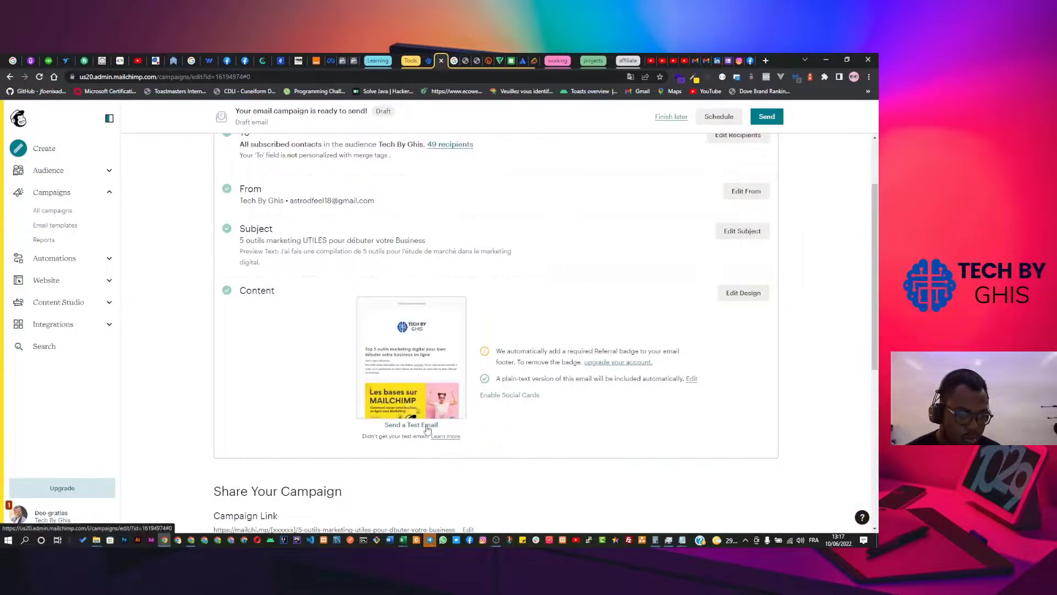
Switch to the Gmail tab to find the '[Test] 5 outils marketing UTILES pour débuter votre Business' email.
{"action": "left_click", "coordinate": [686, 60]}
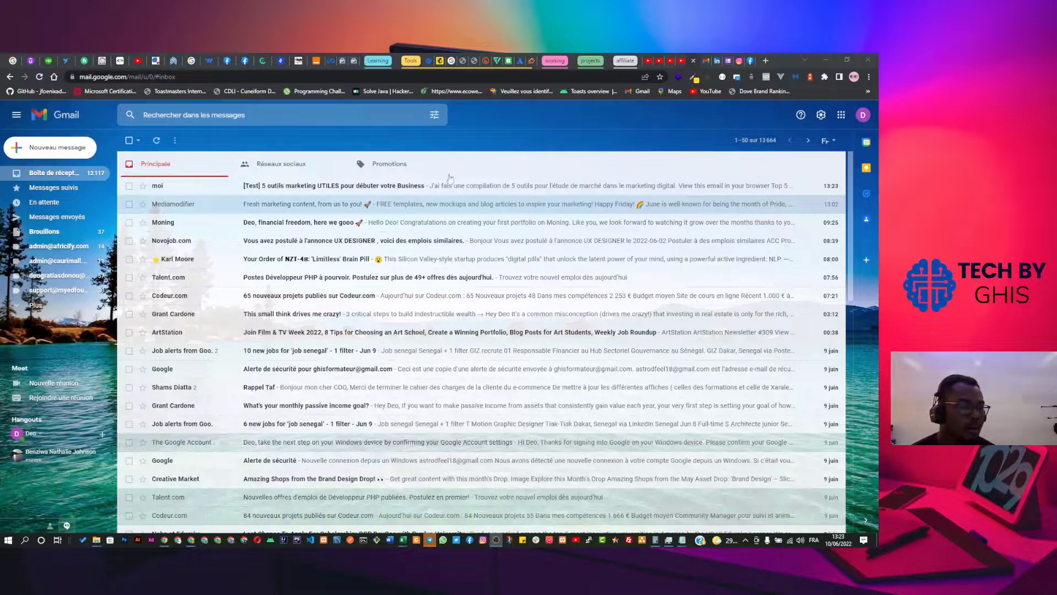
Open the '[Test] 5 outils marketing UTILES' email in Gmail and scroll through it.
{"action": "left_click", "coordinate": [707, 60]}
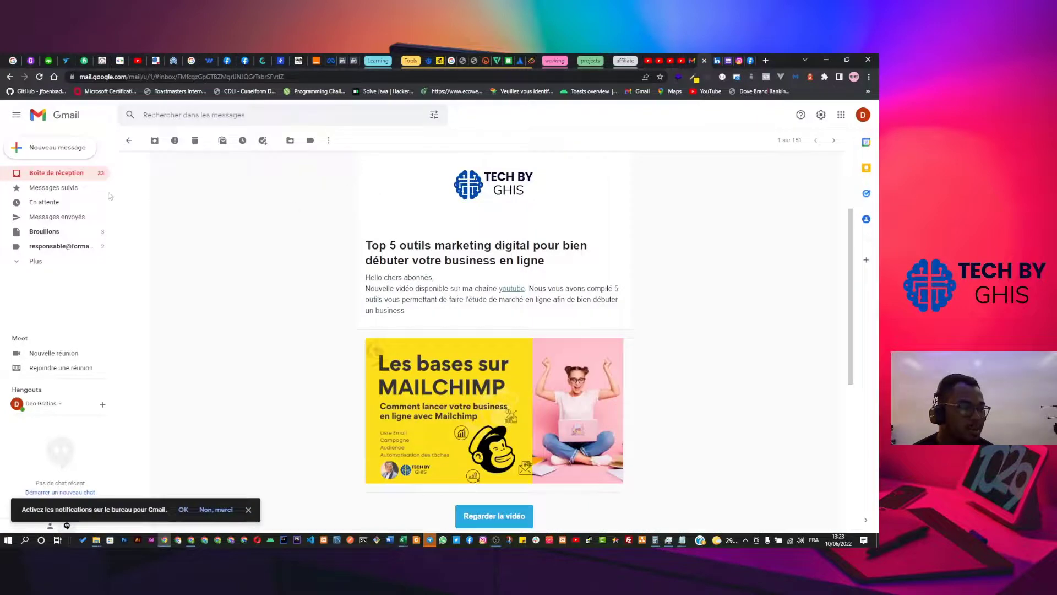
{"action": "scroll", "coordinate": [385, 331], "scroll_direction": "down", "scroll_amount": 3}
{"action": "scroll", "coordinate": [415, 333], "scroll_direction": "up", "scroll_amount": 5}
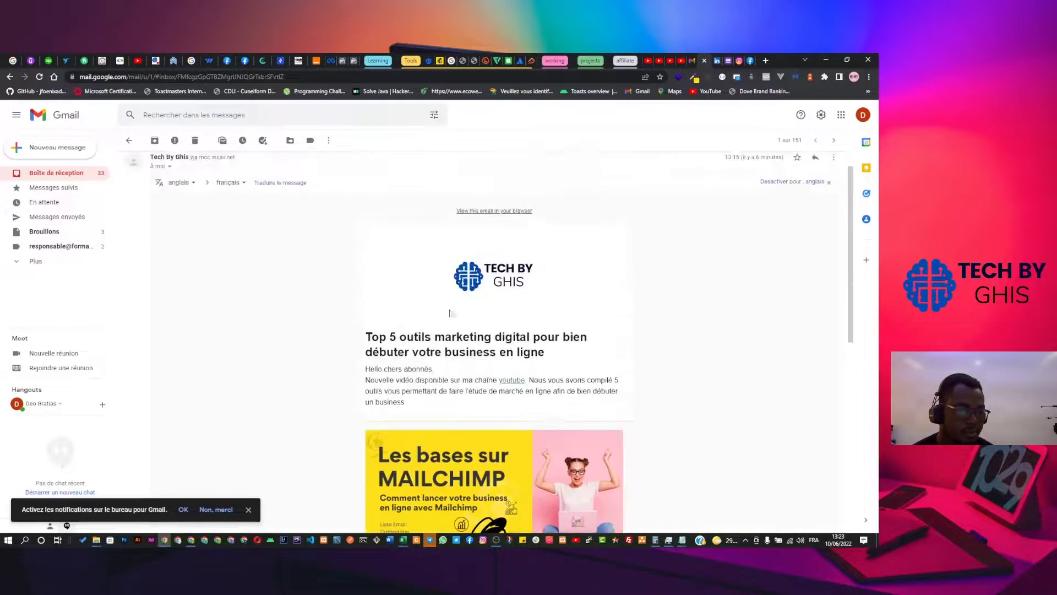
{"action": "left_click", "coordinate": [689, 61]}
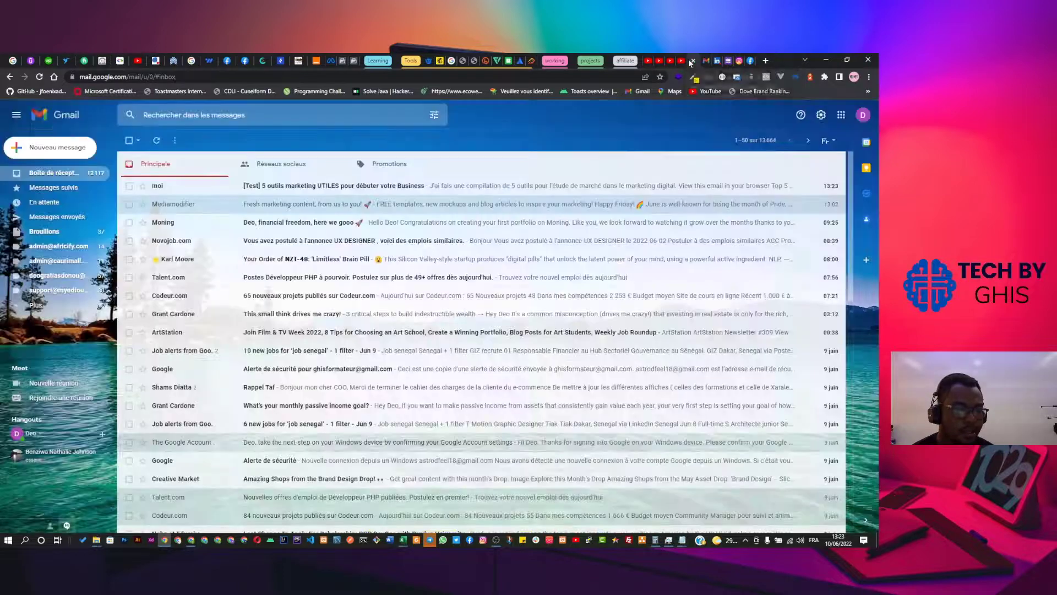
{"action": "left_click", "coordinate": [309, 190]}
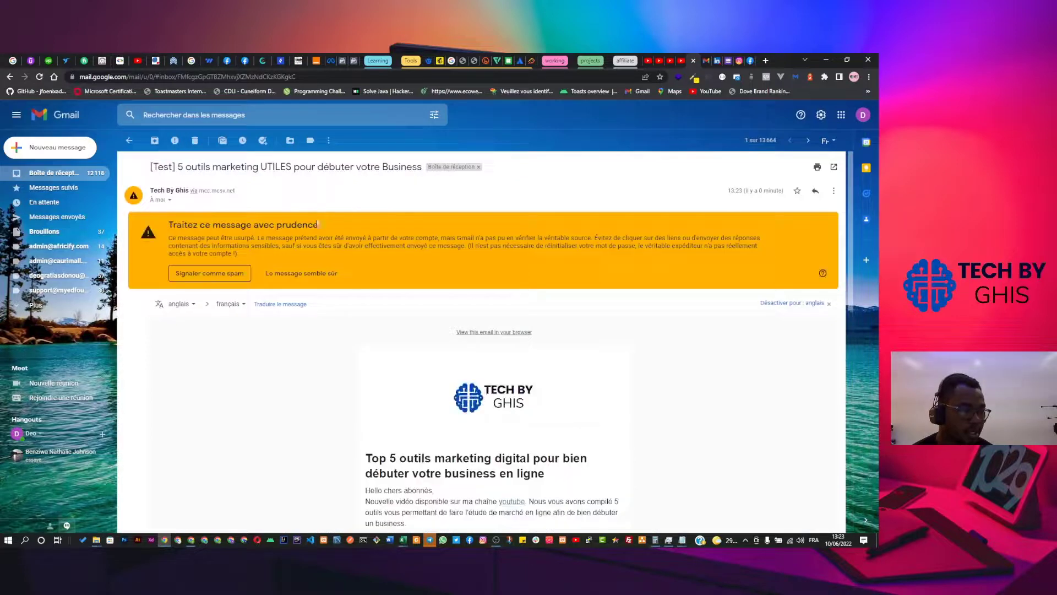
{"action": "scroll", "coordinate": [378, 307], "scroll_direction": "down", "scroll_amount": 5}
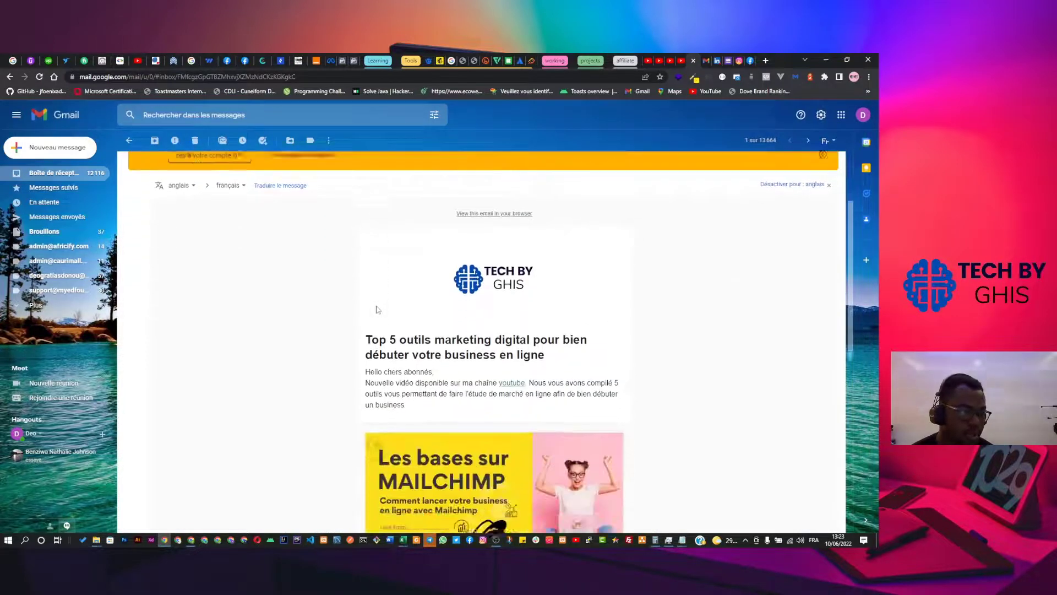
{"action": "scroll", "coordinate": [424, 398], "scroll_direction": "down", "scroll_amount": 4}
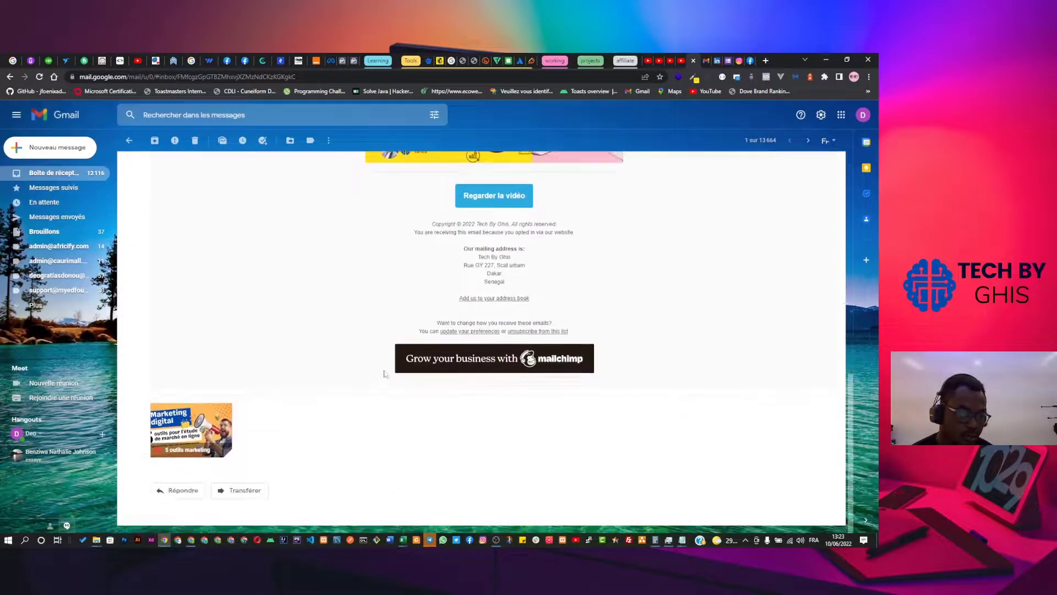
{"action": "scroll", "coordinate": [483, 359], "scroll_direction": "up", "scroll_amount": 9}
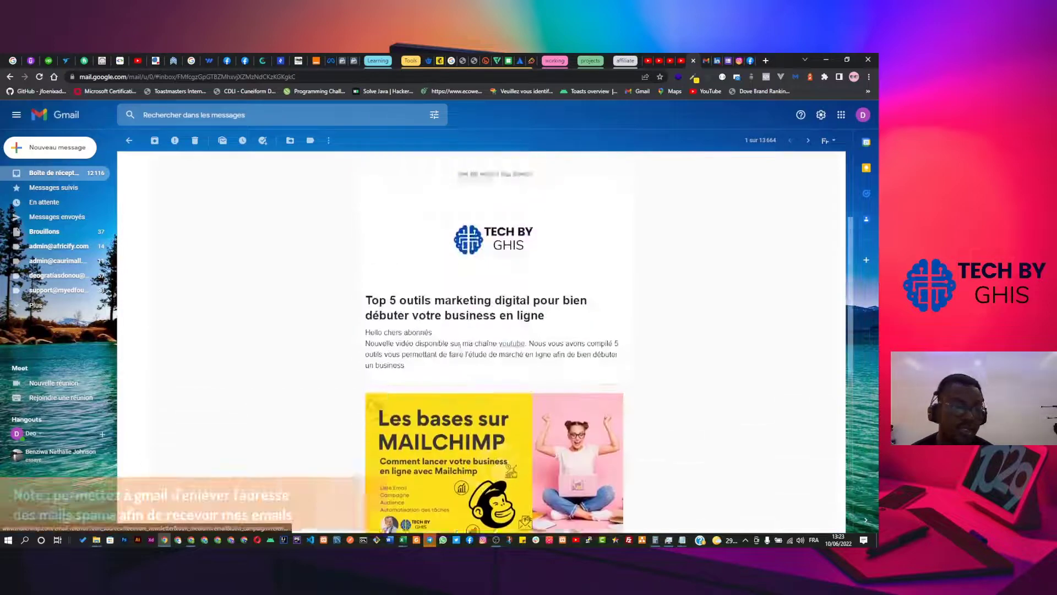
{"action": "scroll", "coordinate": [350, 372], "scroll_direction": "down", "scroll_amount": 3}
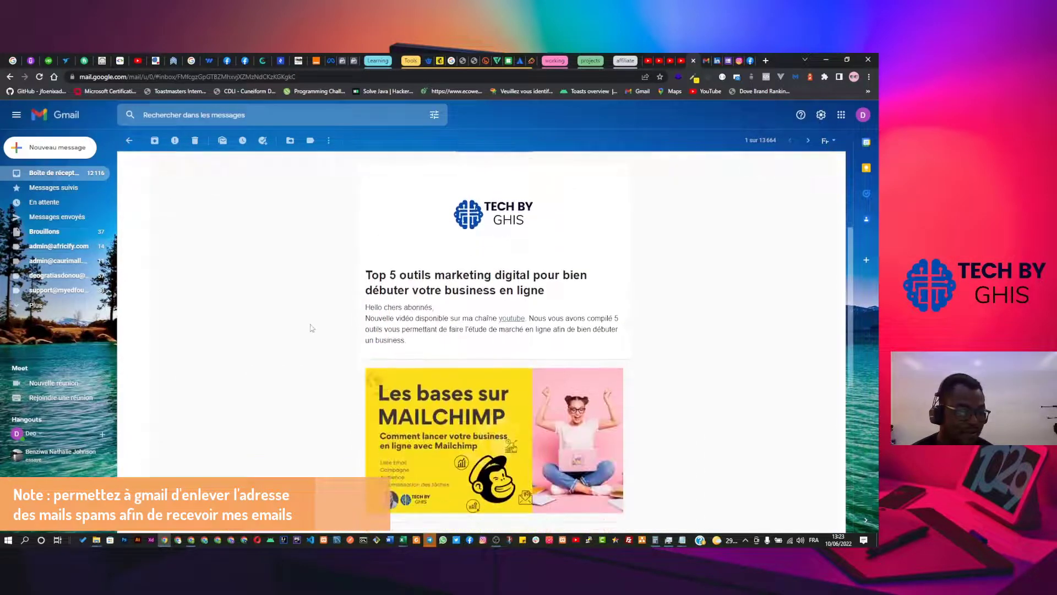
{"action": "scroll", "coordinate": [310, 327], "scroll_direction": "up", "scroll_amount": 3}
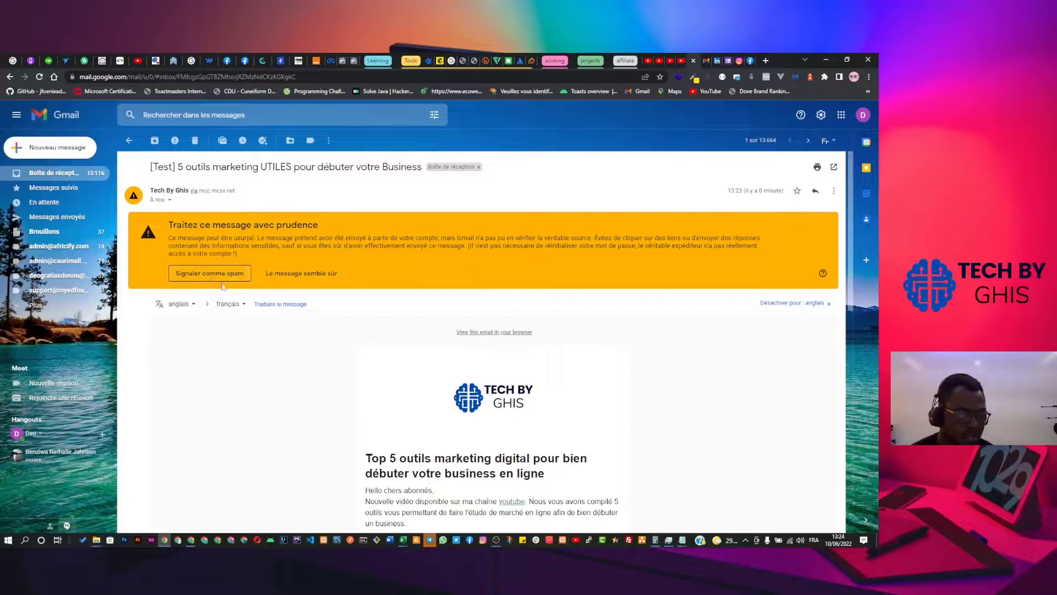
Mark the test email as safe, read it fully, and return to the Mailchimp campaign page.
{"action": "left_click", "coordinate": [312, 278]}
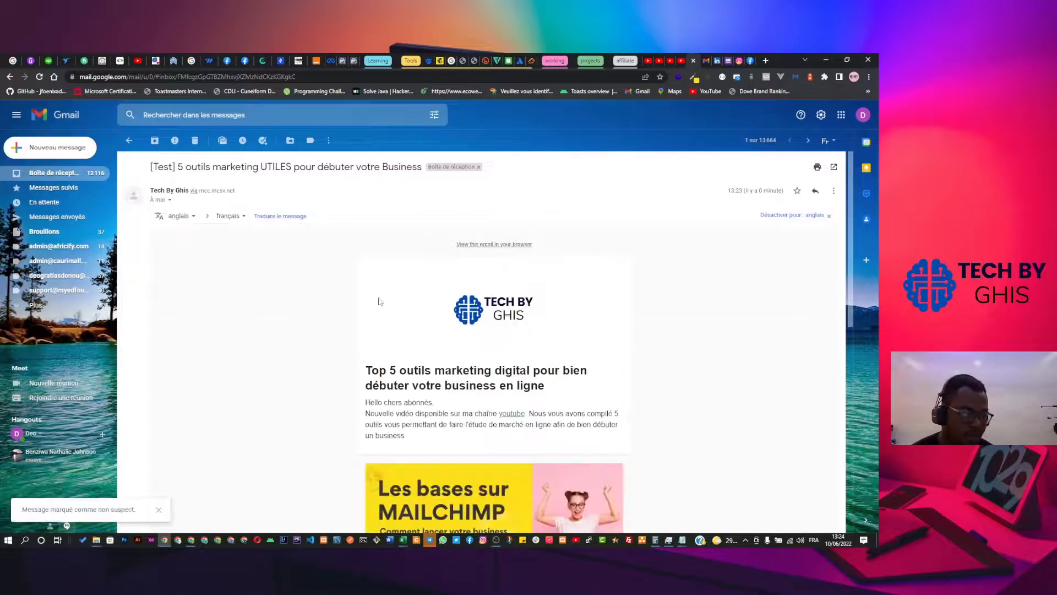
{"action": "scroll", "coordinate": [379, 302], "scroll_direction": "down", "scroll_amount": 7}
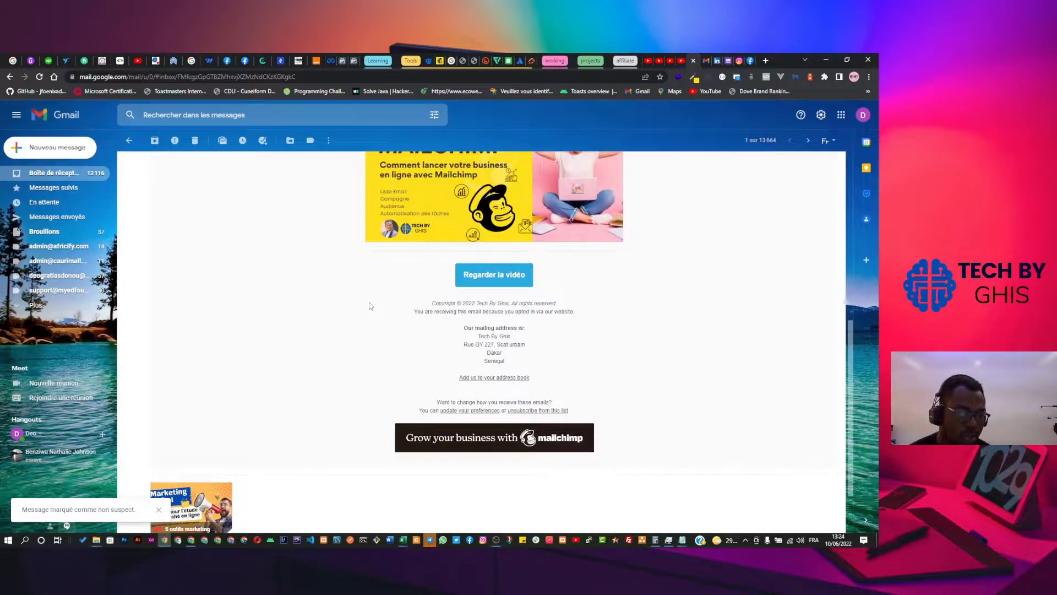
{"action": "scroll", "coordinate": [374, 314], "scroll_direction": "down", "scroll_amount": 2}
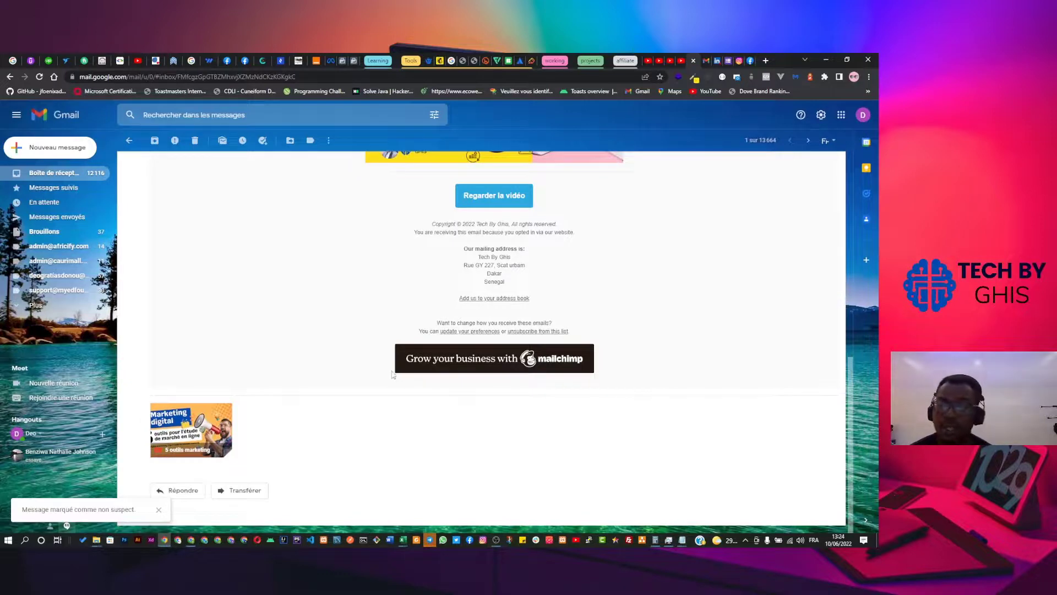
{"action": "scroll", "coordinate": [386, 362], "scroll_direction": "up", "scroll_amount": 8}
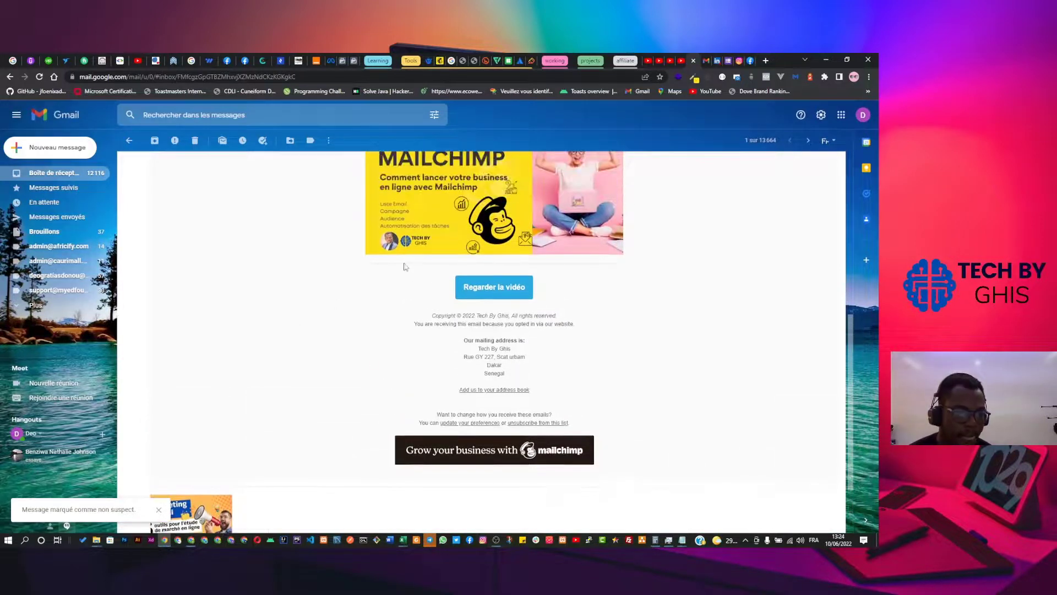
{"action": "scroll", "coordinate": [415, 270], "scroll_direction": "down", "scroll_amount": 5}
{"action": "scroll", "coordinate": [415, 268], "scroll_direction": "up", "scroll_amount": 5}
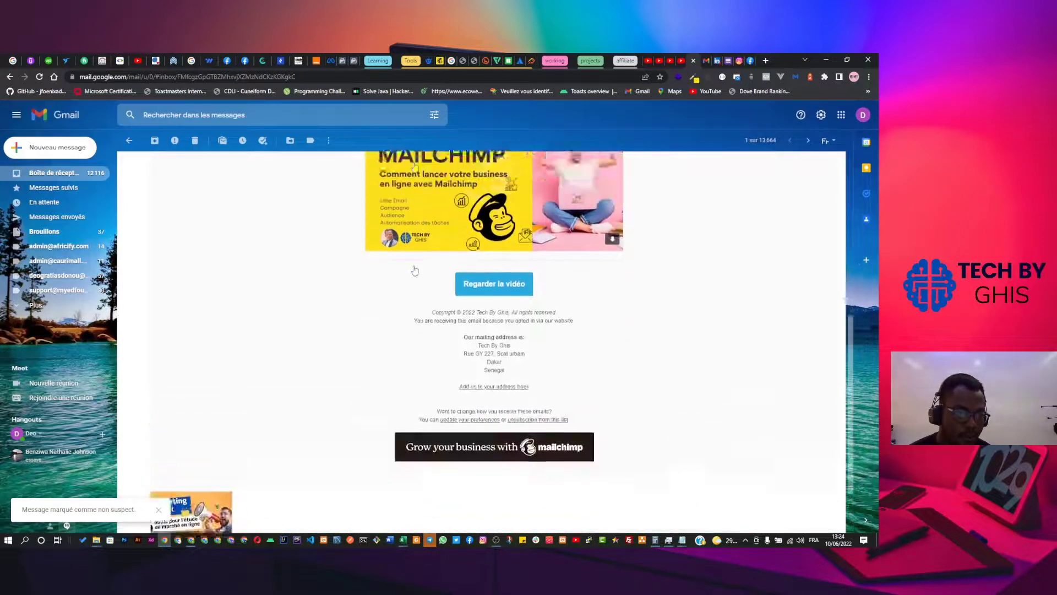
{"action": "scroll", "coordinate": [416, 270], "scroll_direction": "up", "scroll_amount": 3}
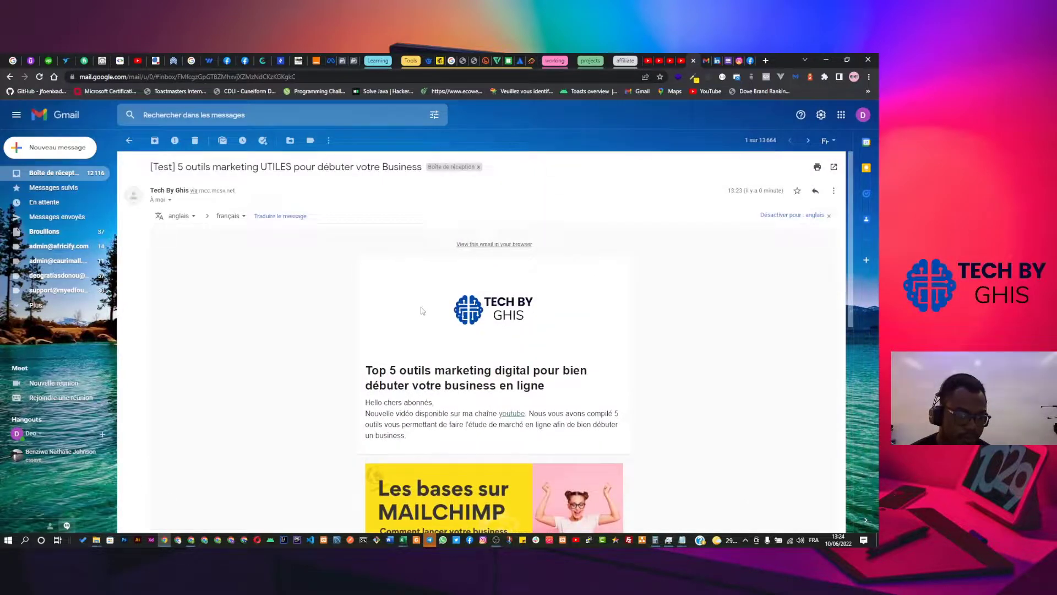
{"action": "scroll", "coordinate": [431, 332], "scroll_direction": "down", "scroll_amount": 10}
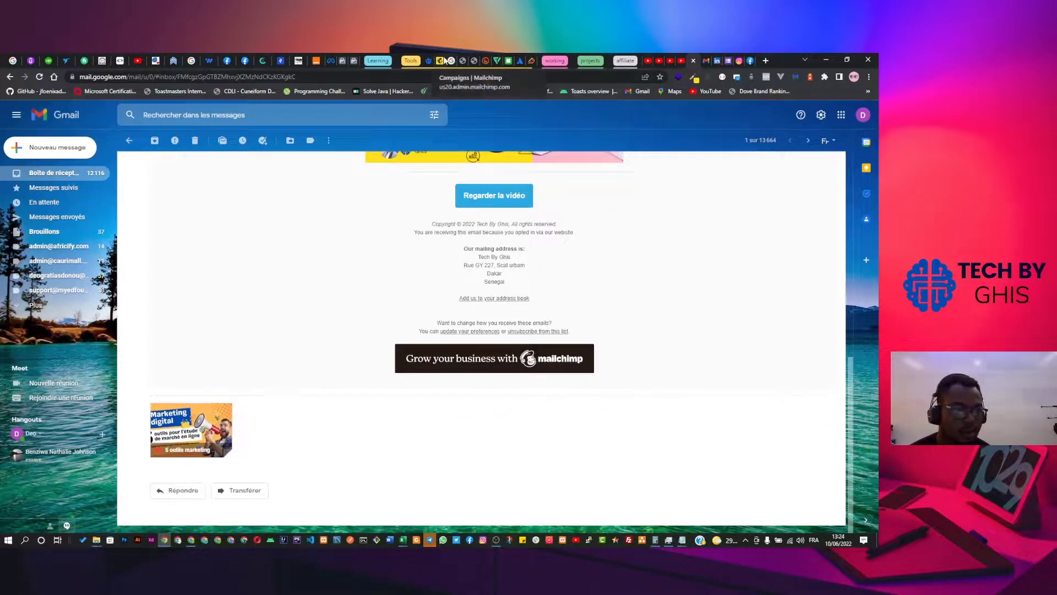
{"action": "left_click", "coordinate": [442, 60]}
{"action": "scroll", "coordinate": [567, 287], "scroll_direction": "down", "scroll_amount": 2}
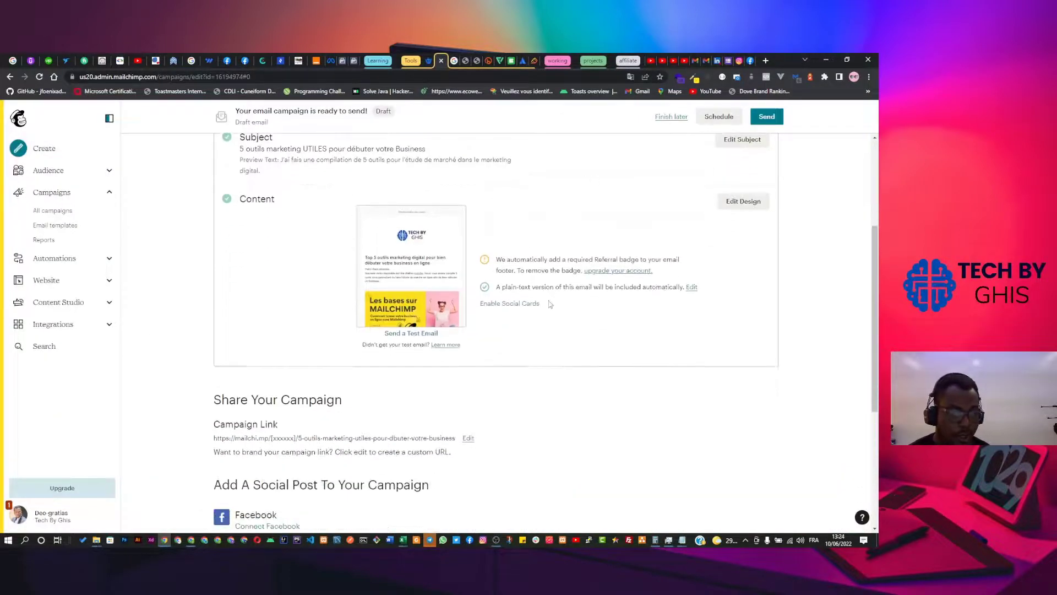
{"action": "scroll", "coordinate": [550, 300], "scroll_direction": "up", "scroll_amount": 3}
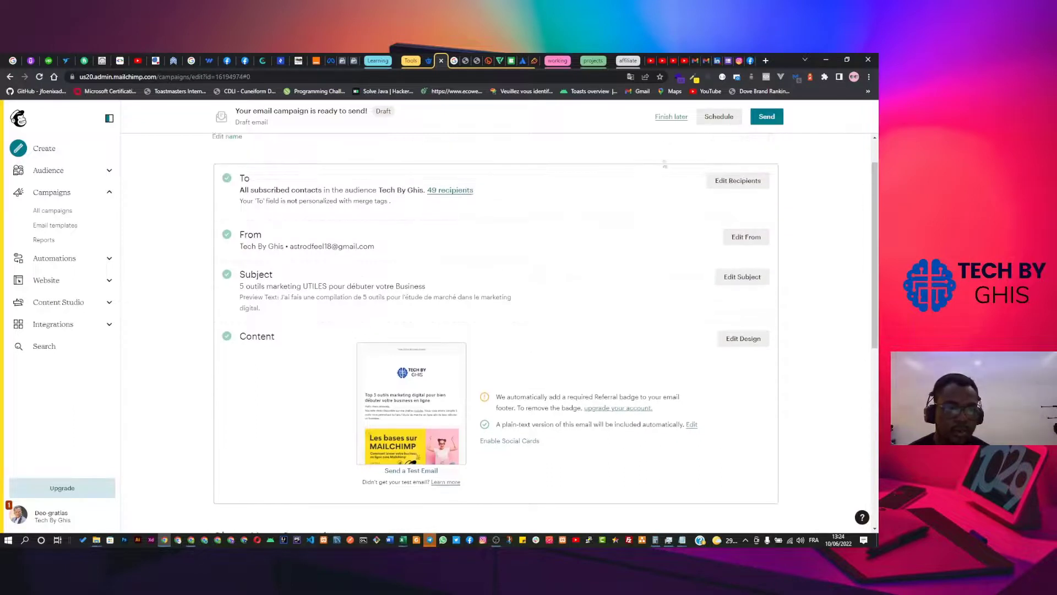
{"action": "left_click", "coordinate": [710, 121]}
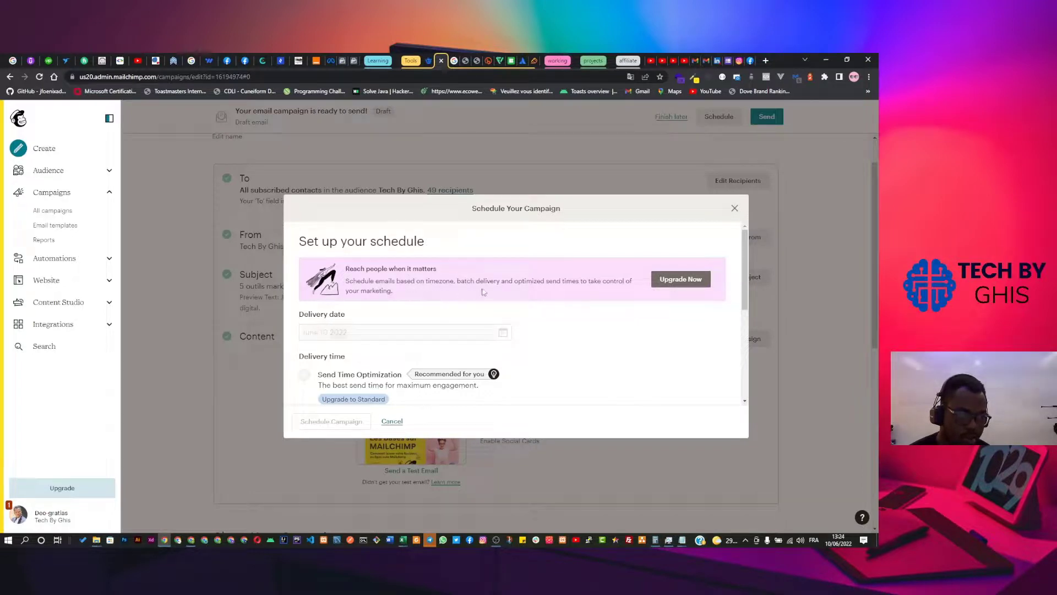
{"action": "left_click", "coordinate": [672, 282]}
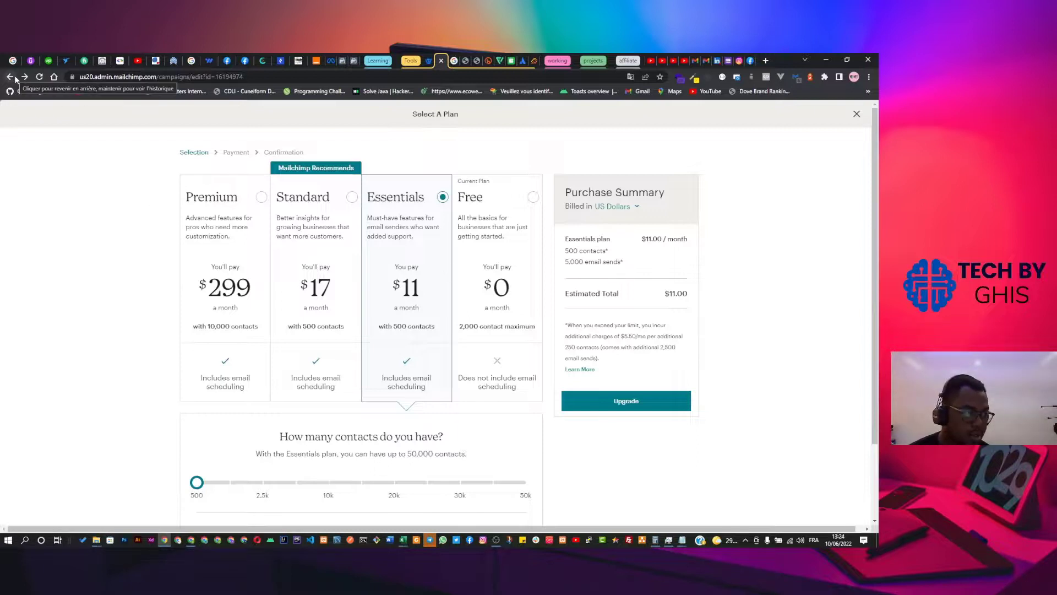
{"action": "left_click", "coordinate": [856, 113]}
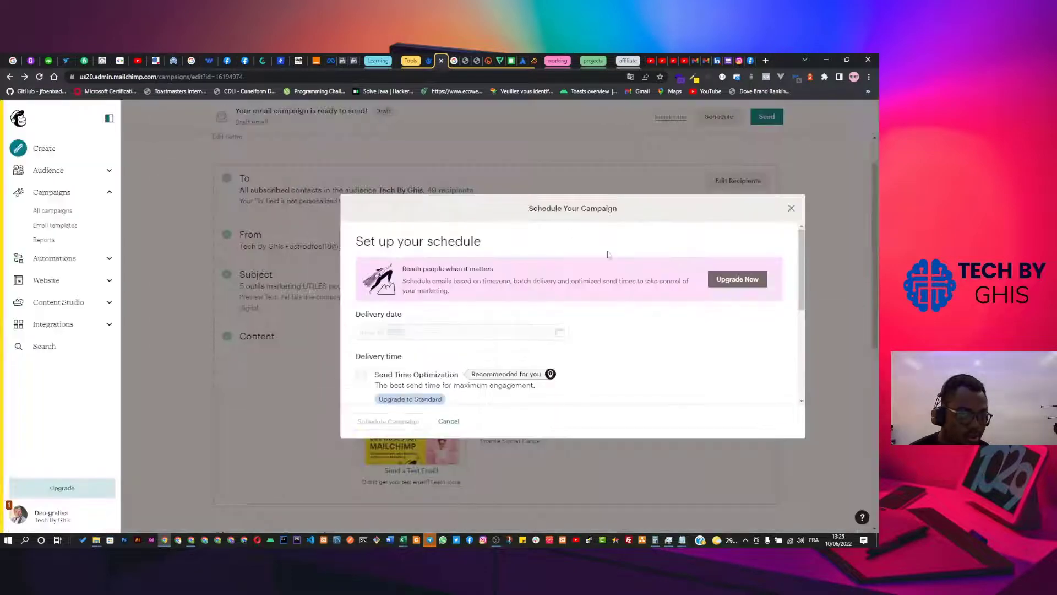
{"action": "left_click", "coordinate": [791, 208]}
{"action": "scroll", "coordinate": [502, 364], "scroll_direction": "down", "scroll_amount": 2}
Send the 'nouvelle vidéo youtube' campaign immediately to all 49 subscribers.
{"action": "scroll", "coordinate": [550, 308], "scroll_direction": "up", "scroll_amount": 3}
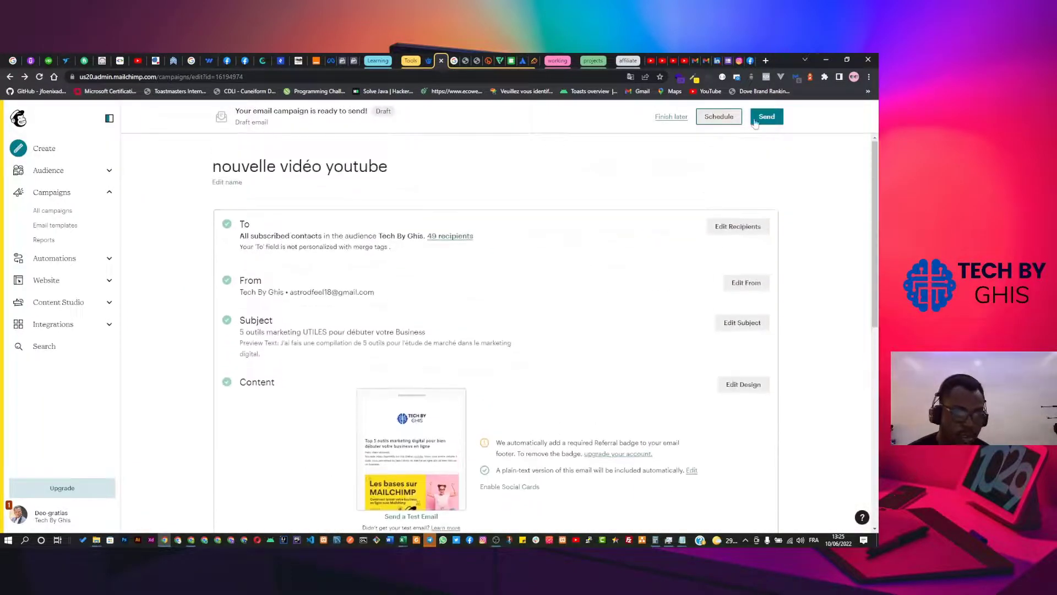
{"action": "scroll", "coordinate": [579, 231], "scroll_direction": "down", "scroll_amount": 8}
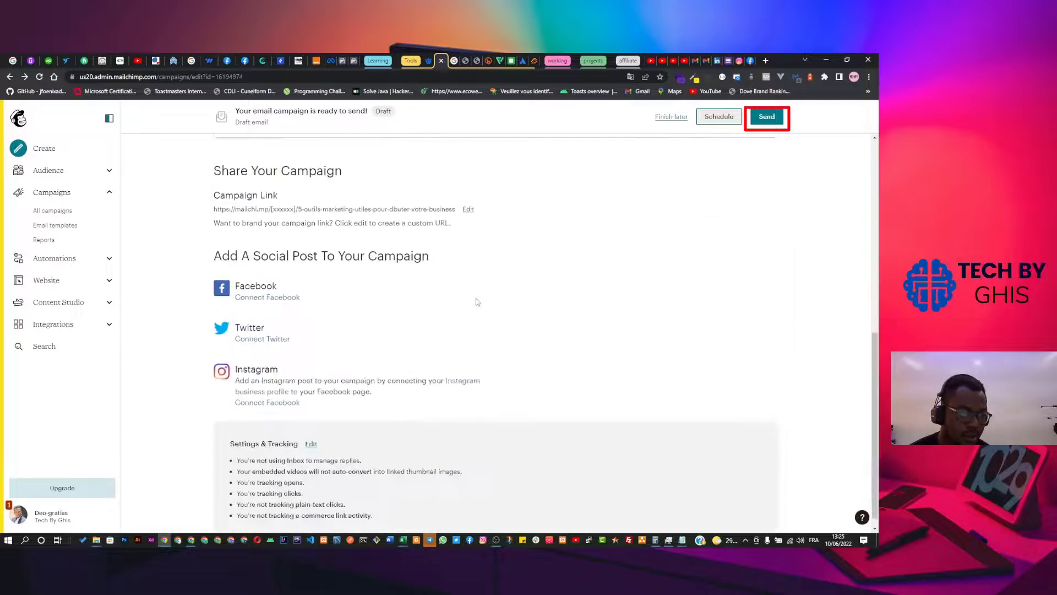
{"action": "scroll", "coordinate": [487, 295], "scroll_direction": "up", "scroll_amount": 8}
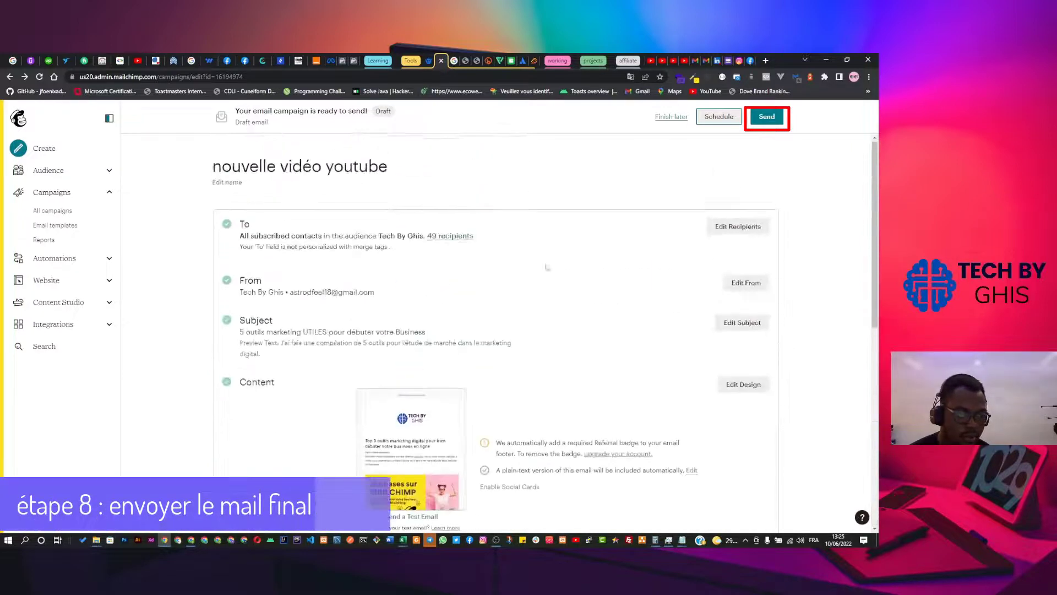
{"action": "left_click", "coordinate": [769, 121]}
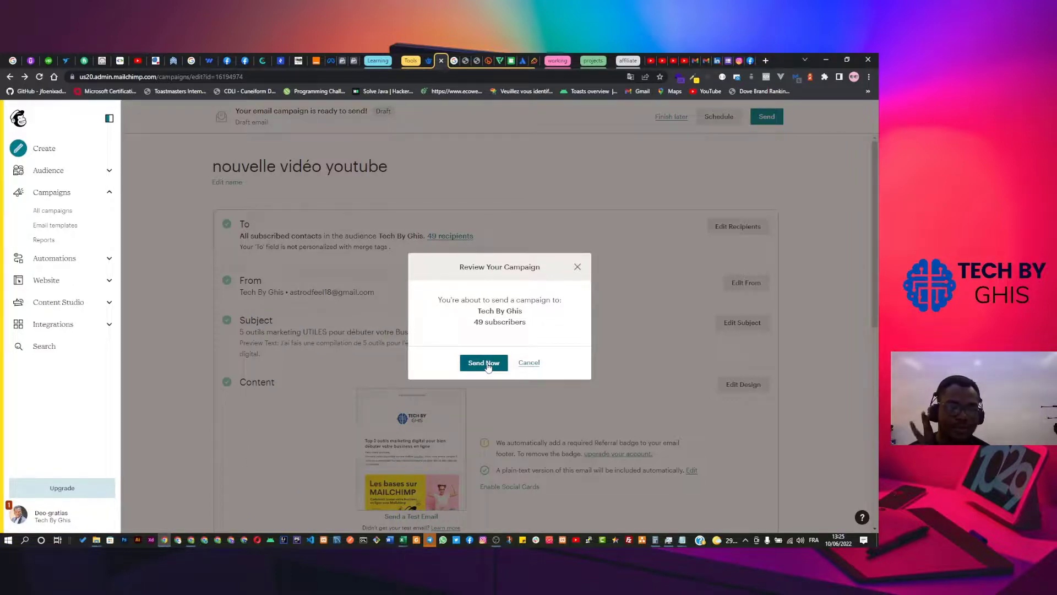
{"action": "left_click", "coordinate": [488, 365]}
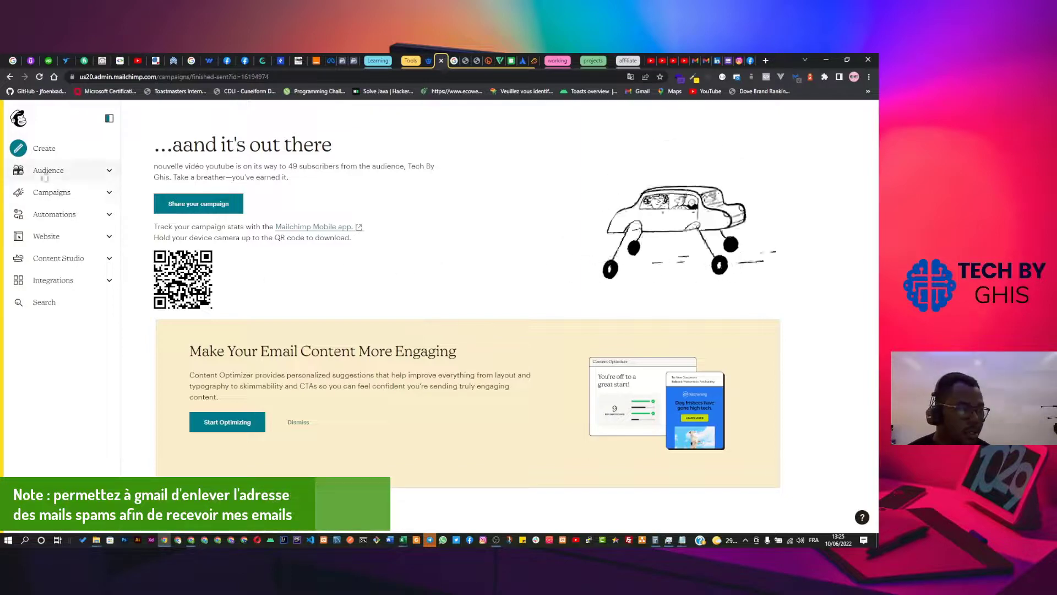
Go from the audience dashboard to the list of all campaigns.
{"action": "left_click", "coordinate": [51, 171]}
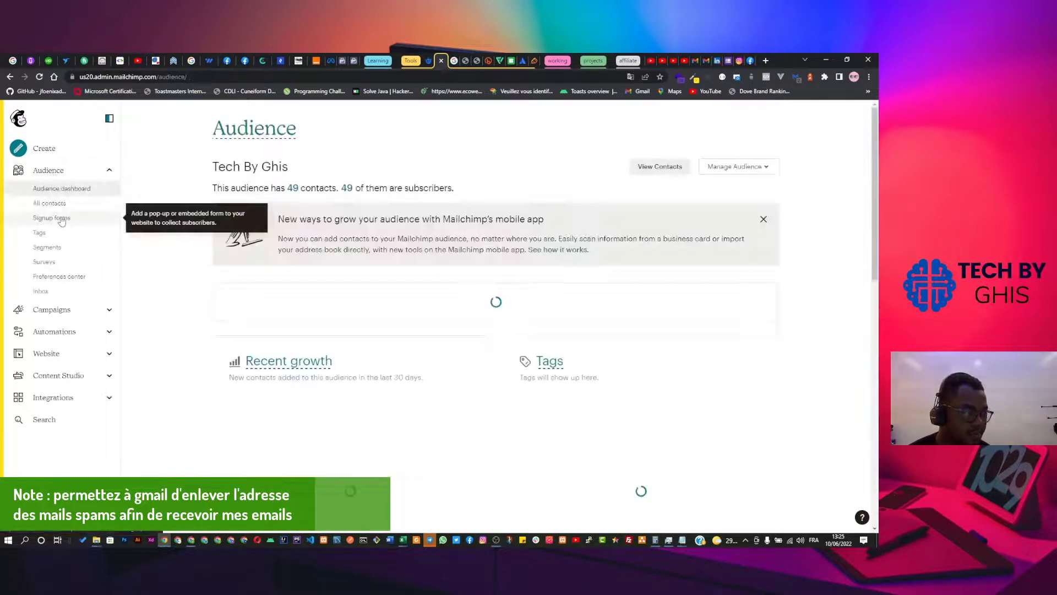
{"action": "left_click", "coordinate": [83, 310]}
{"action": "left_click", "coordinate": [104, 173]}
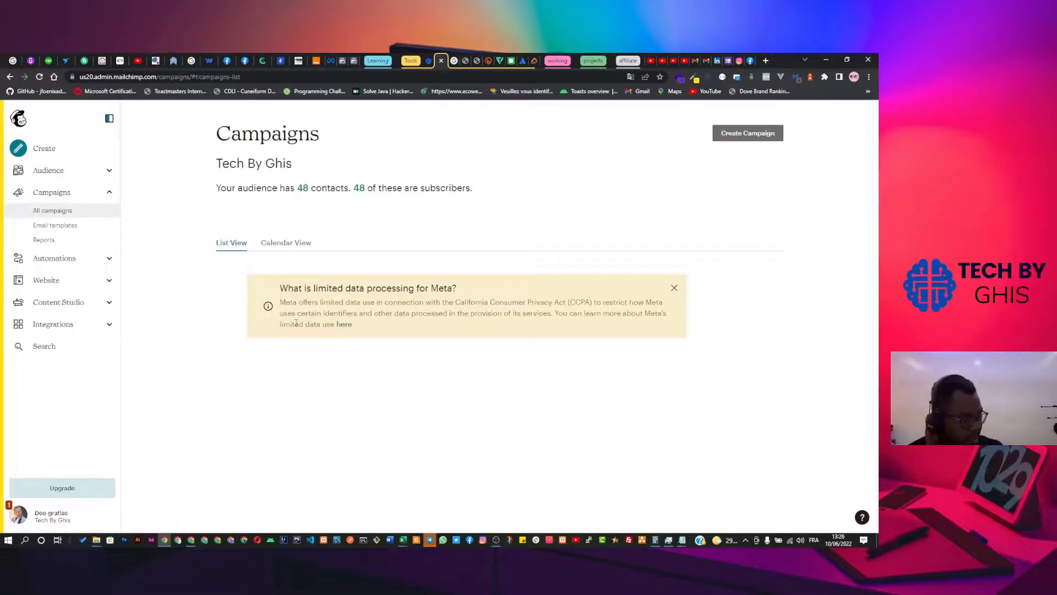
{"action": "scroll", "coordinate": [297, 331], "scroll_direction": "down", "scroll_amount": 2}
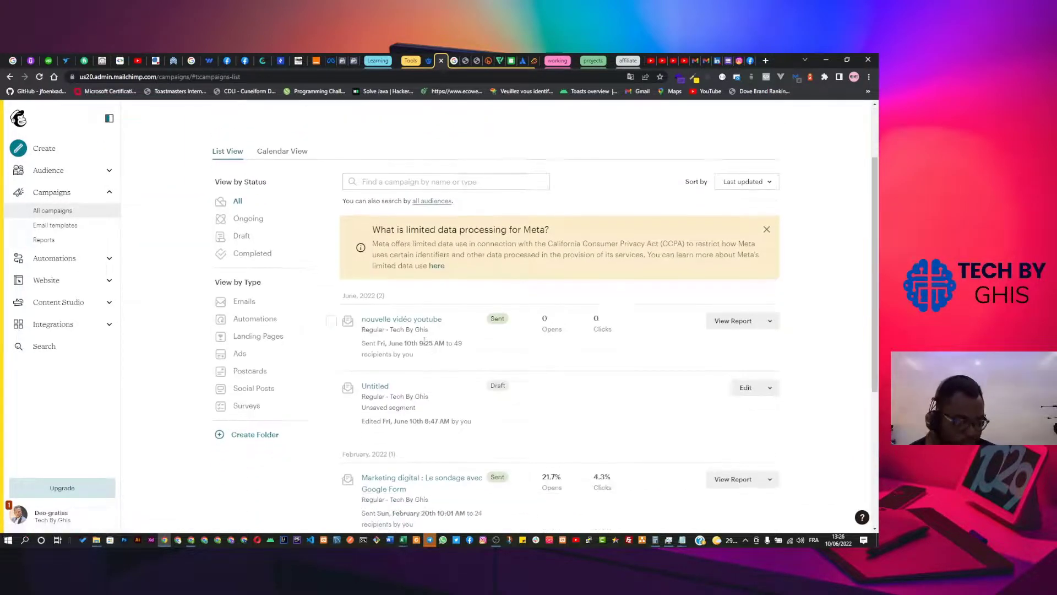
Cancel renaming the sent campaign, then open the Nouvelle Vidéo Youtube campaign.
{"action": "left_click", "coordinate": [769, 321]}
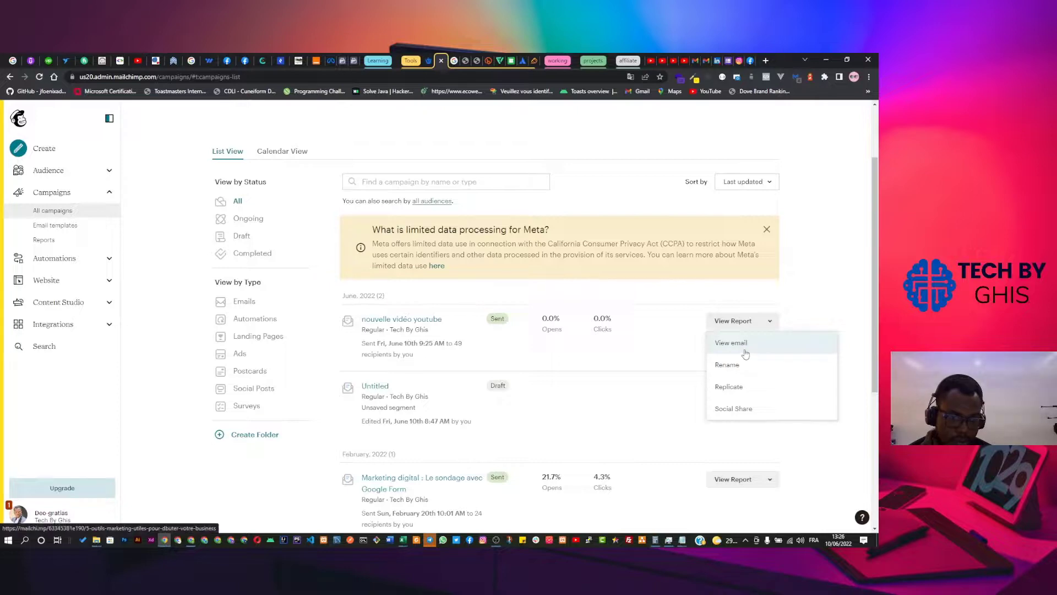
{"action": "left_click", "coordinate": [726, 364]}
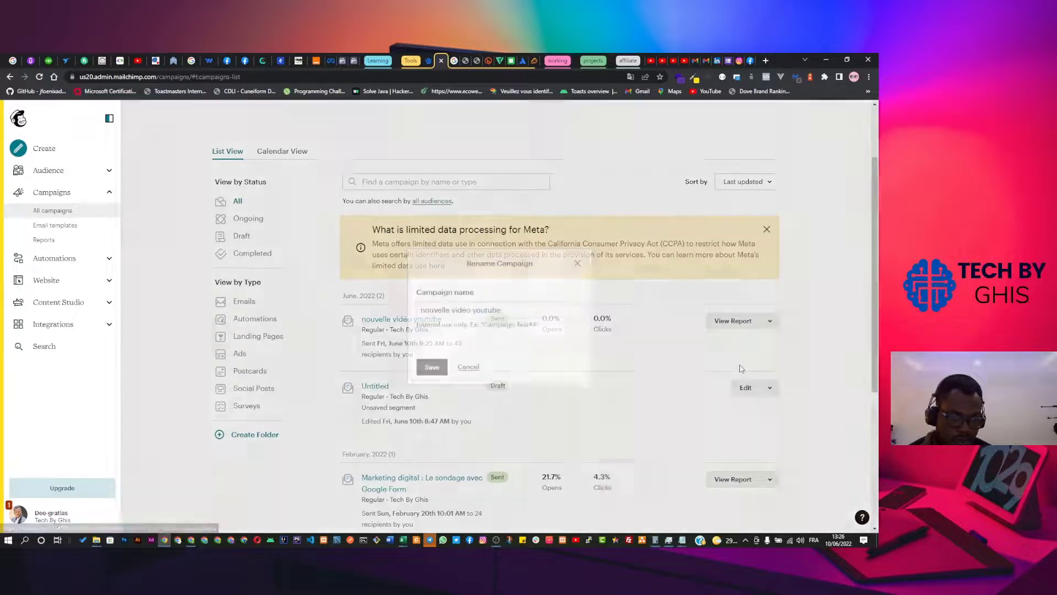
{"action": "left_click", "coordinate": [431, 367]}
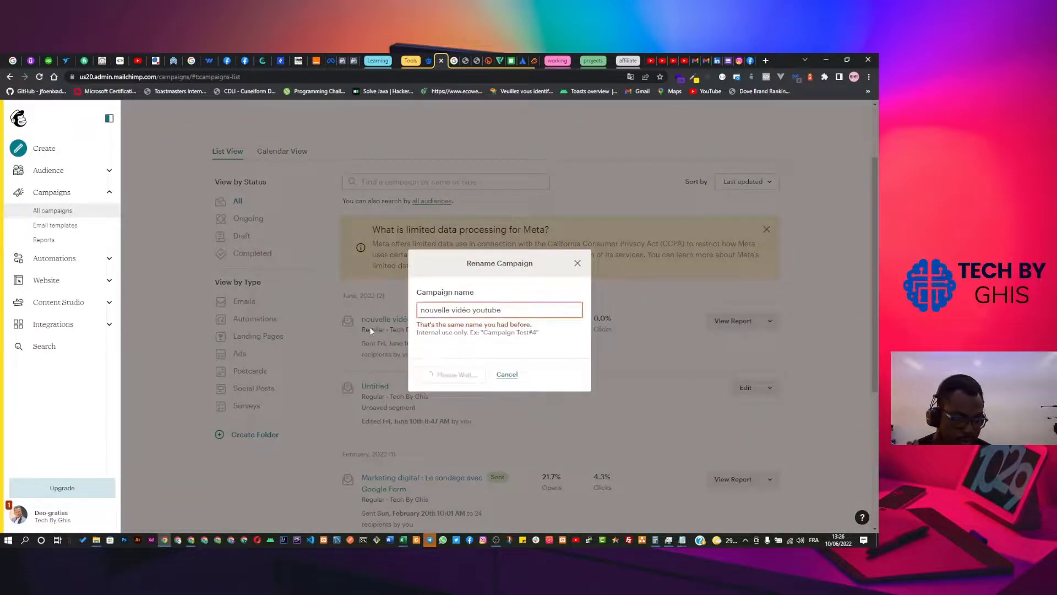
{"action": "left_click", "coordinate": [467, 376]}
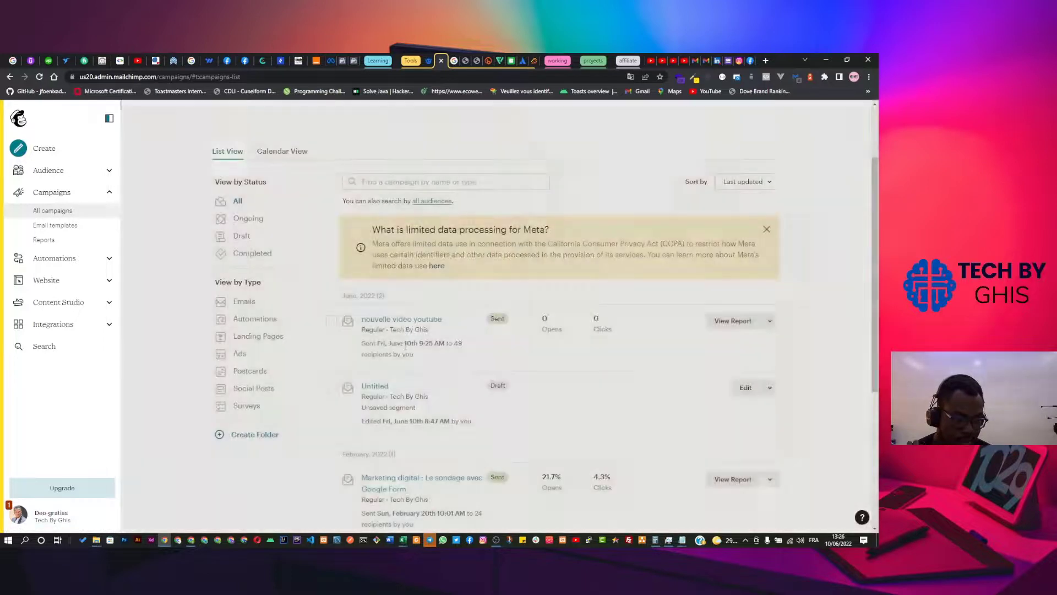
{"action": "left_click", "coordinate": [386, 321]}
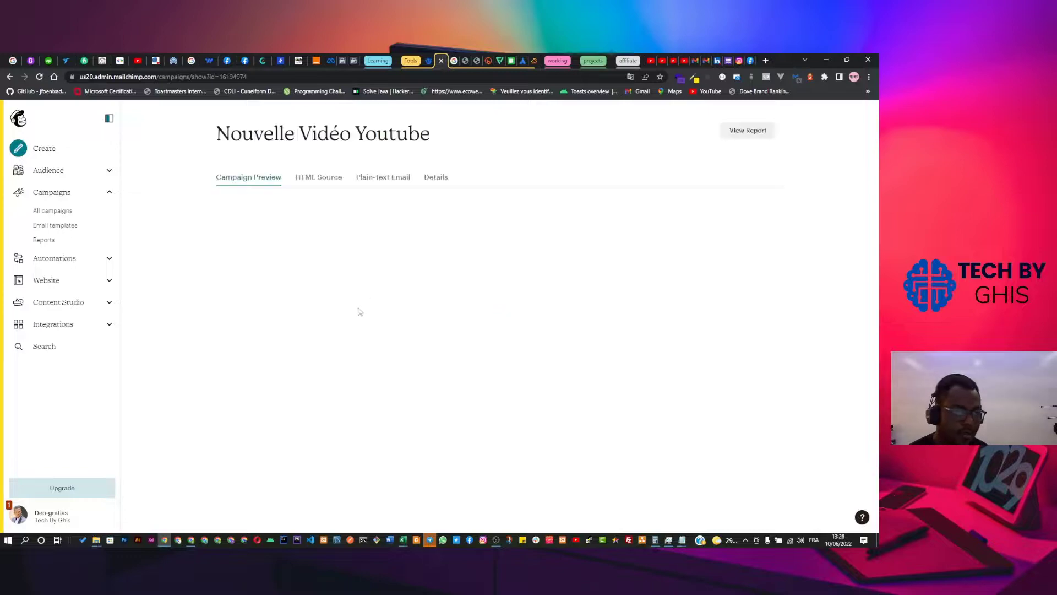
Compare the plain-text and rendered email versions, then return to All campaigns.
{"action": "scroll", "coordinate": [398, 336], "scroll_direction": "down", "scroll_amount": 5}
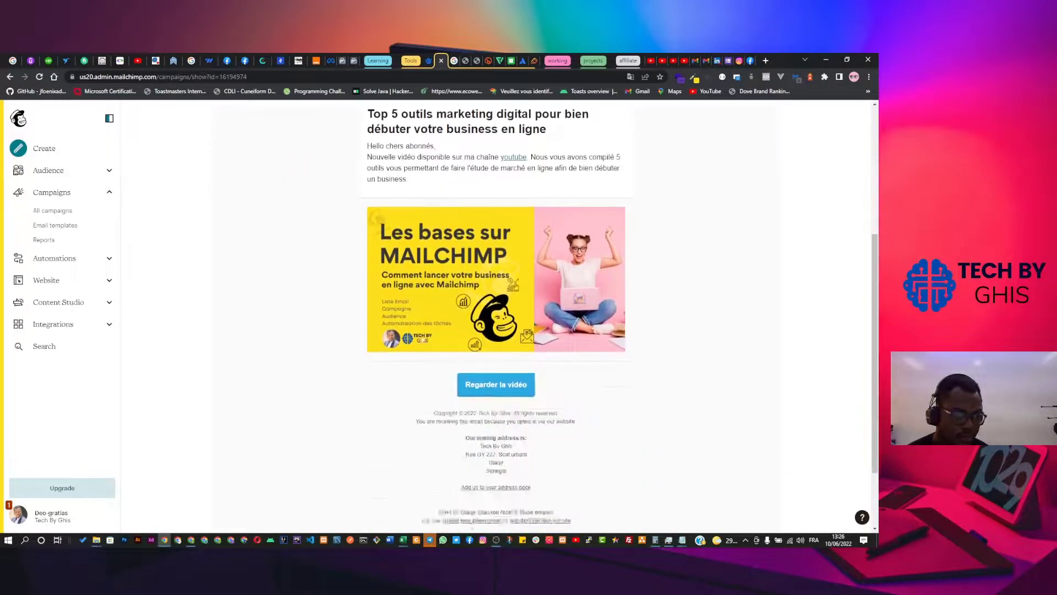
{"action": "scroll", "coordinate": [399, 336], "scroll_direction": "up", "scroll_amount": 5}
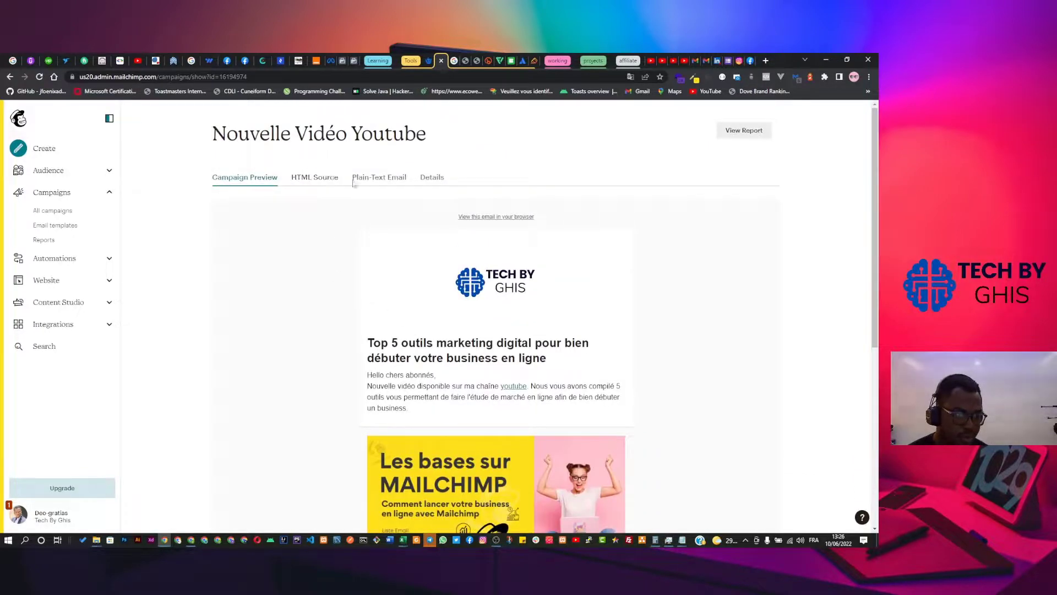
{"action": "left_click", "coordinate": [379, 179]}
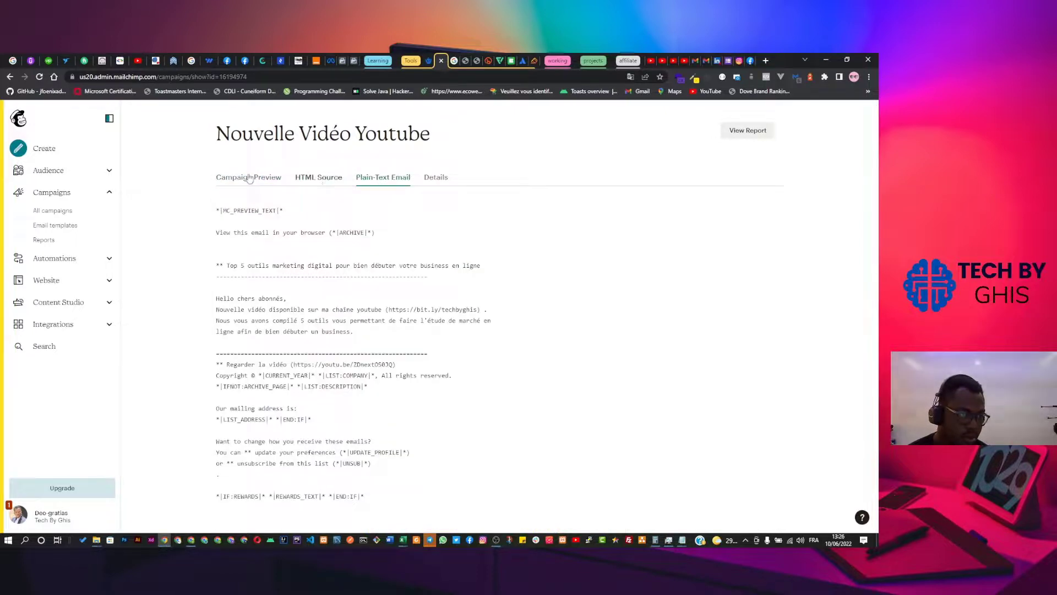
{"action": "left_click", "coordinate": [230, 182]}
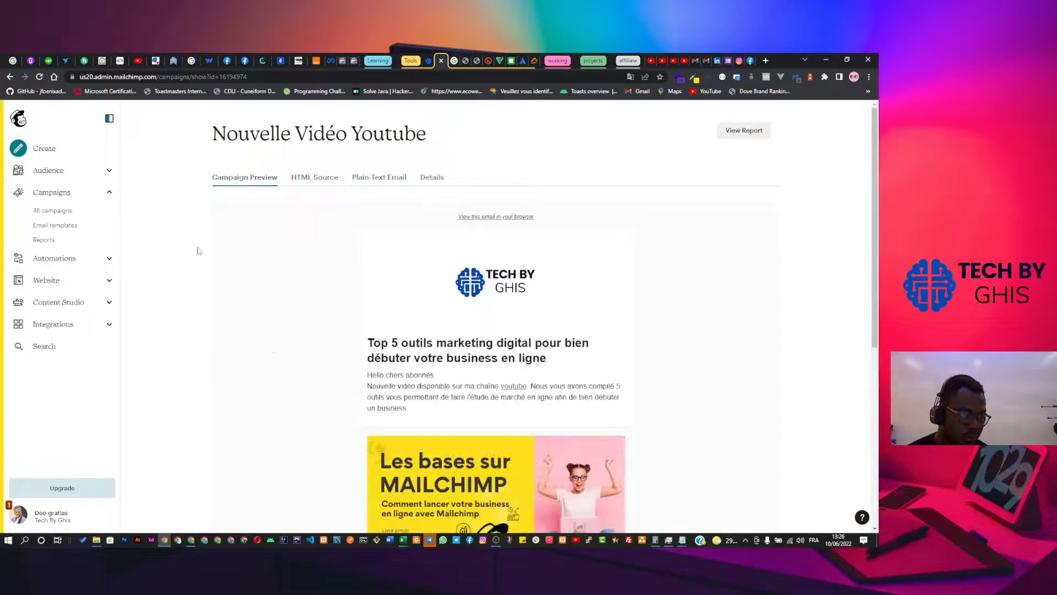
{"action": "scroll", "coordinate": [349, 348], "scroll_direction": "down", "scroll_amount": 3}
{"action": "scroll", "coordinate": [353, 346], "scroll_direction": "down", "scroll_amount": 2}
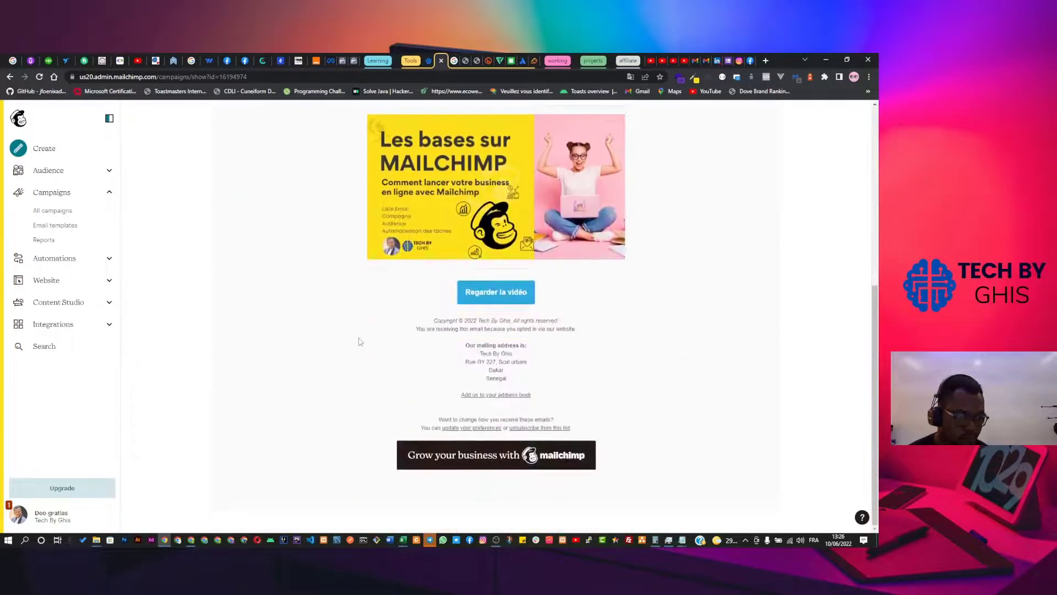
{"action": "left_click", "coordinate": [51, 210]}
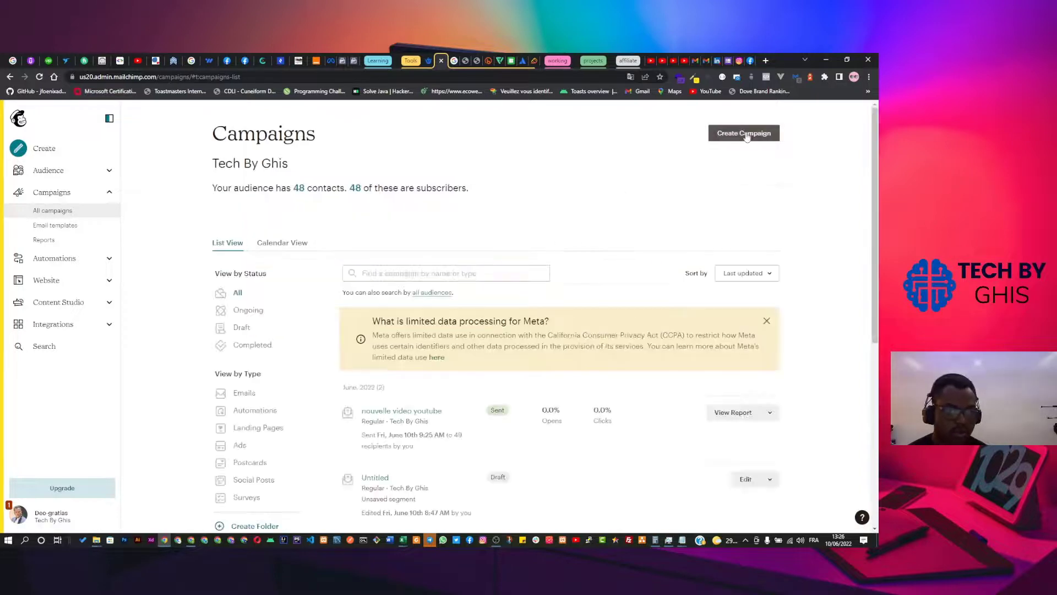
Create a regular email campaign named 'campagne test'.
{"action": "left_click", "coordinate": [745, 134]}
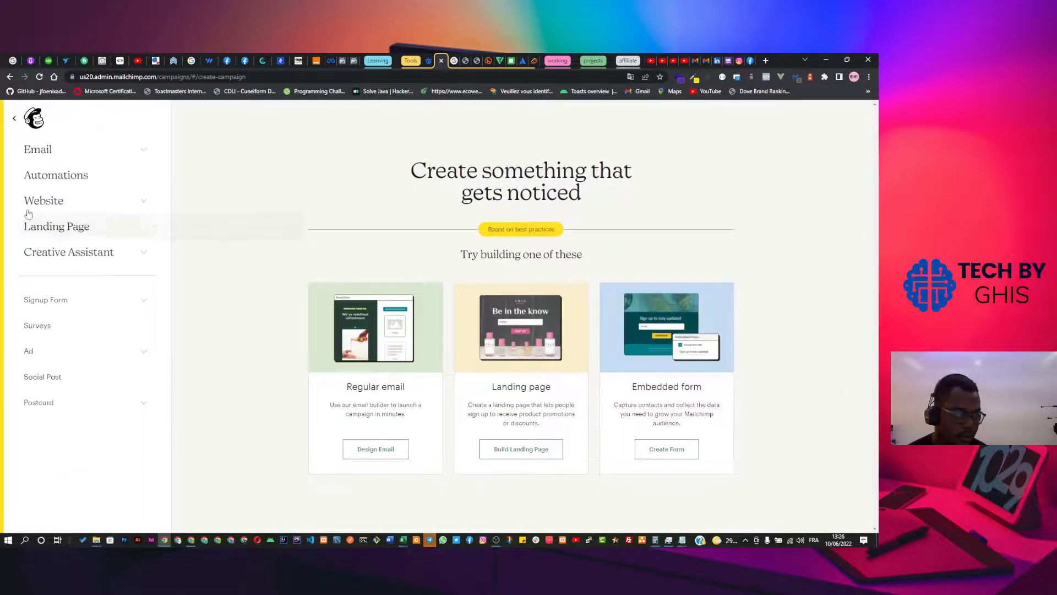
{"action": "left_click", "coordinate": [38, 151]}
{"action": "left_click", "coordinate": [46, 175]}
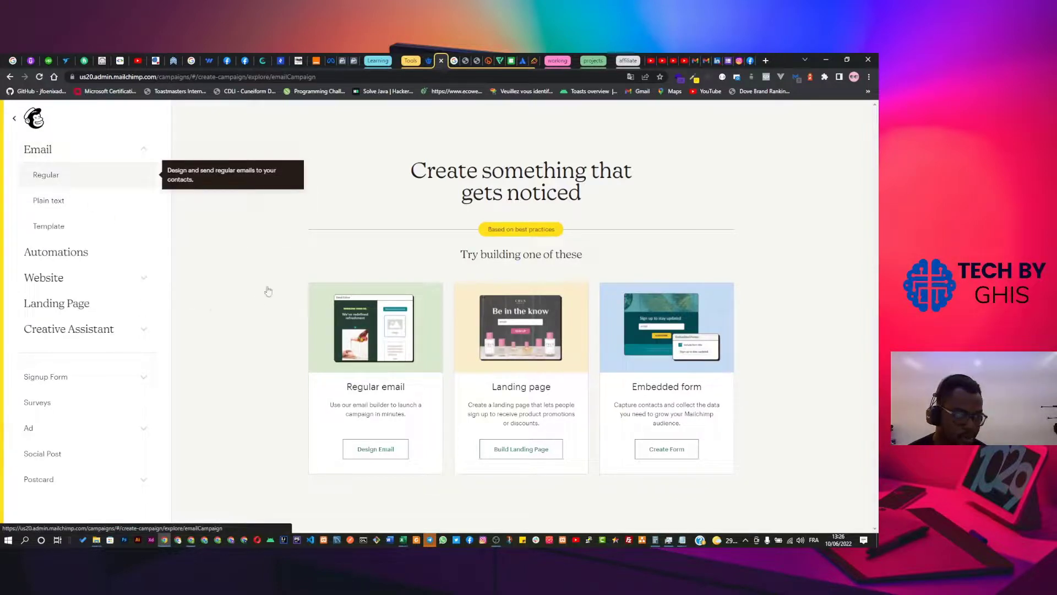
{"action": "left_click", "coordinate": [393, 345]}
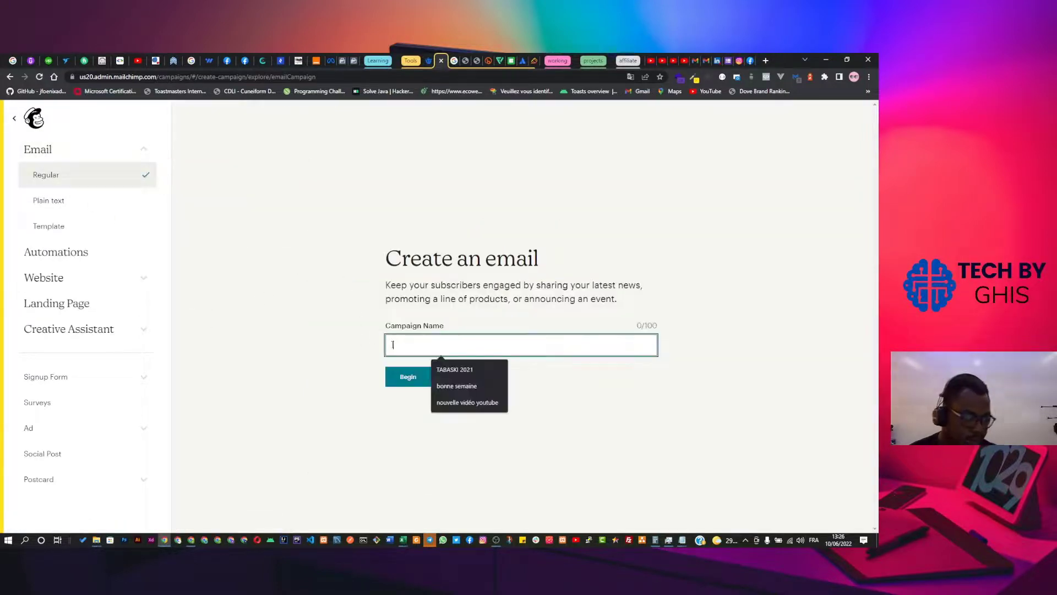
{"action": "type", "text": "campagne test"}
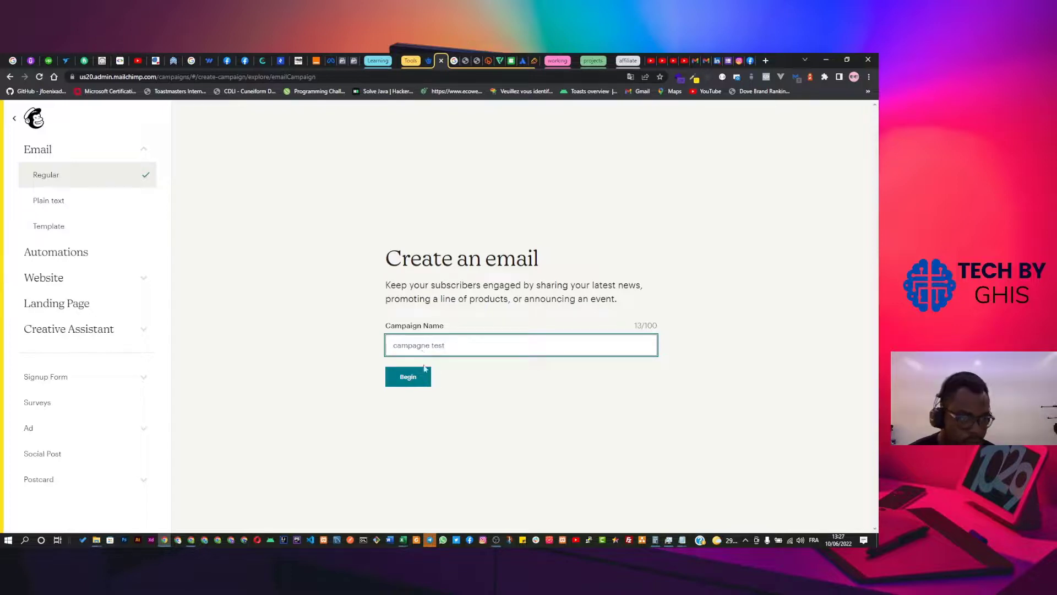
{"action": "left_click", "coordinate": [425, 376]}
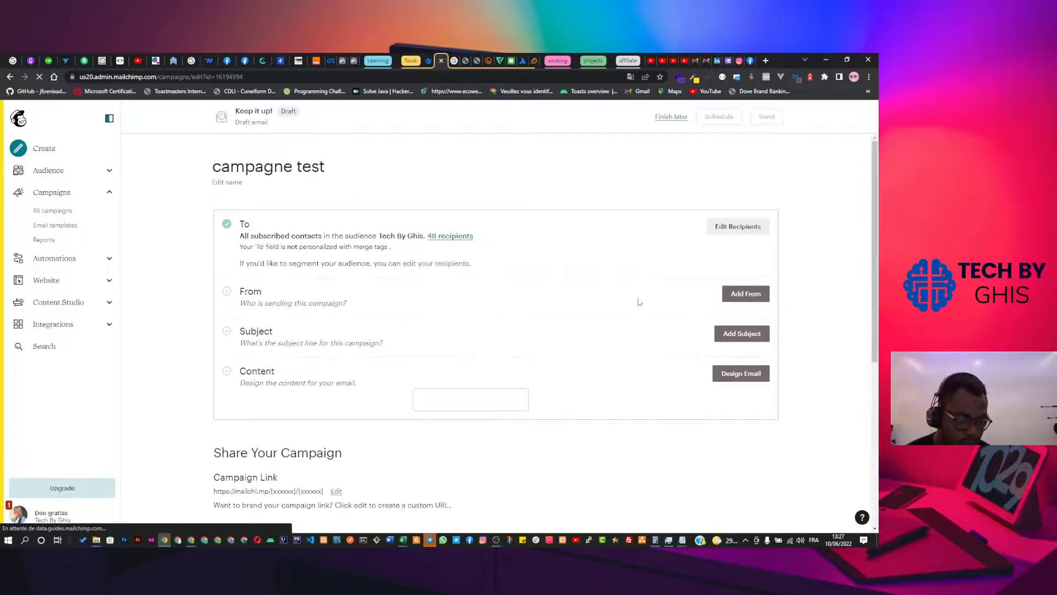
Open the empty subject line editor, then go to the Gmail inbox.
{"action": "left_click", "coordinate": [375, 324]}
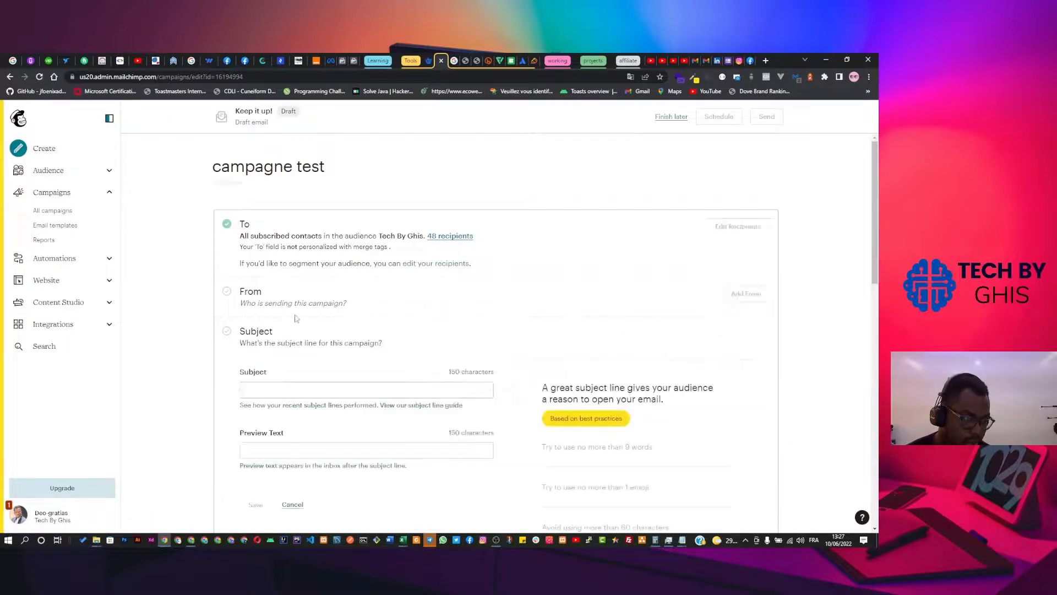
{"action": "scroll", "coordinate": [298, 367], "scroll_direction": "down", "scroll_amount": 3}
{"action": "left_click", "coordinate": [300, 249]}
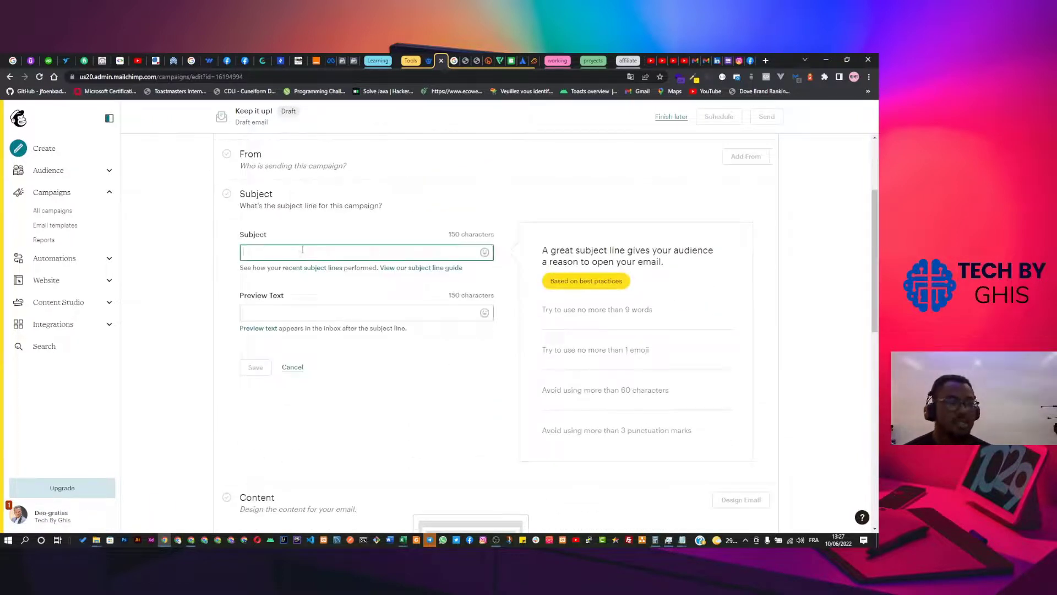
{"action": "left_click", "coordinate": [695, 61]}
{"action": "left_click", "coordinate": [55, 174]}
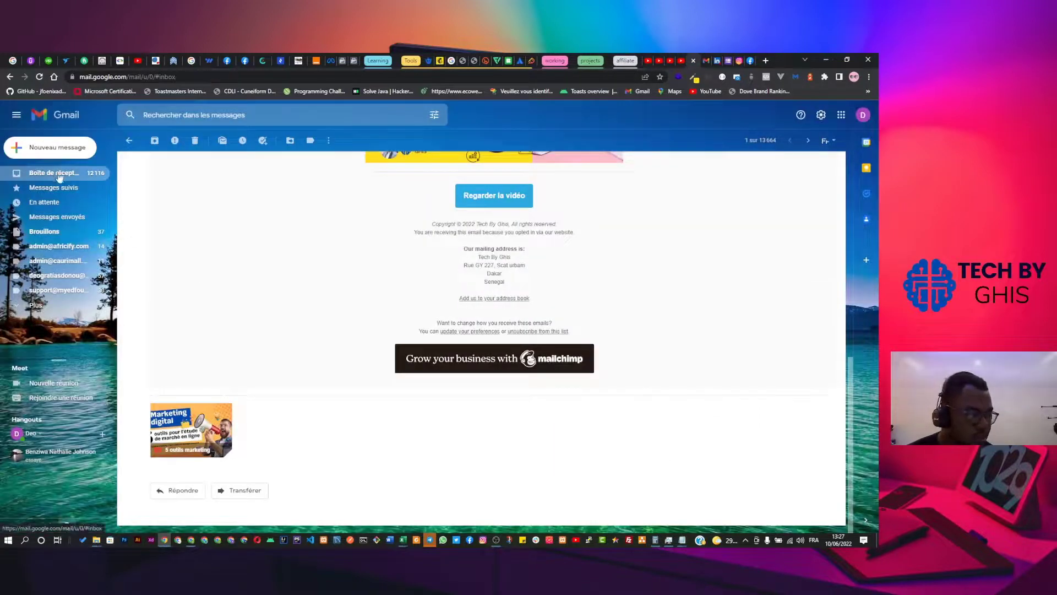
Look through the Gmail inbox, then return to the Mailchimp campaign editor.
{"action": "scroll", "coordinate": [223, 274], "scroll_direction": "down", "scroll_amount": 2}
{"action": "scroll", "coordinate": [223, 274], "scroll_direction": "down", "scroll_amount": 3}
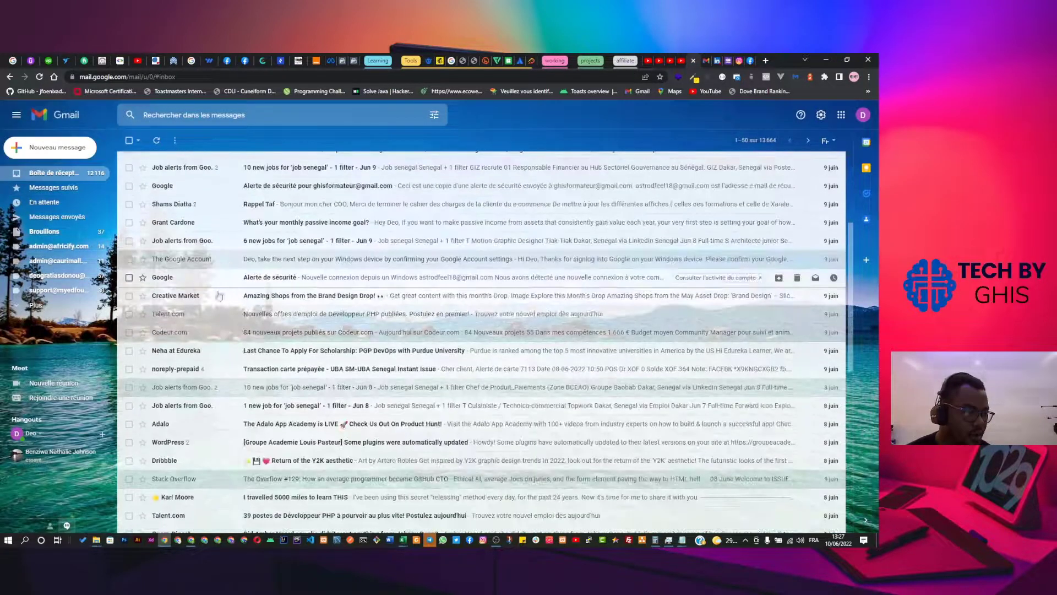
{"action": "scroll", "coordinate": [319, 269], "scroll_direction": "up", "scroll_amount": 5}
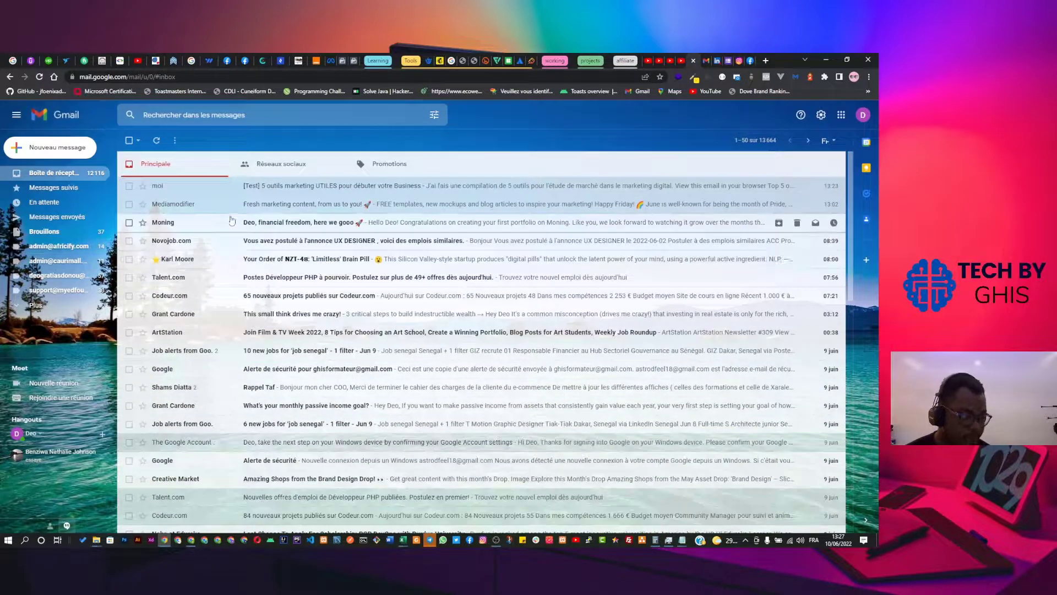
{"action": "scroll", "coordinate": [264, 230], "scroll_direction": "down", "scroll_amount": 4}
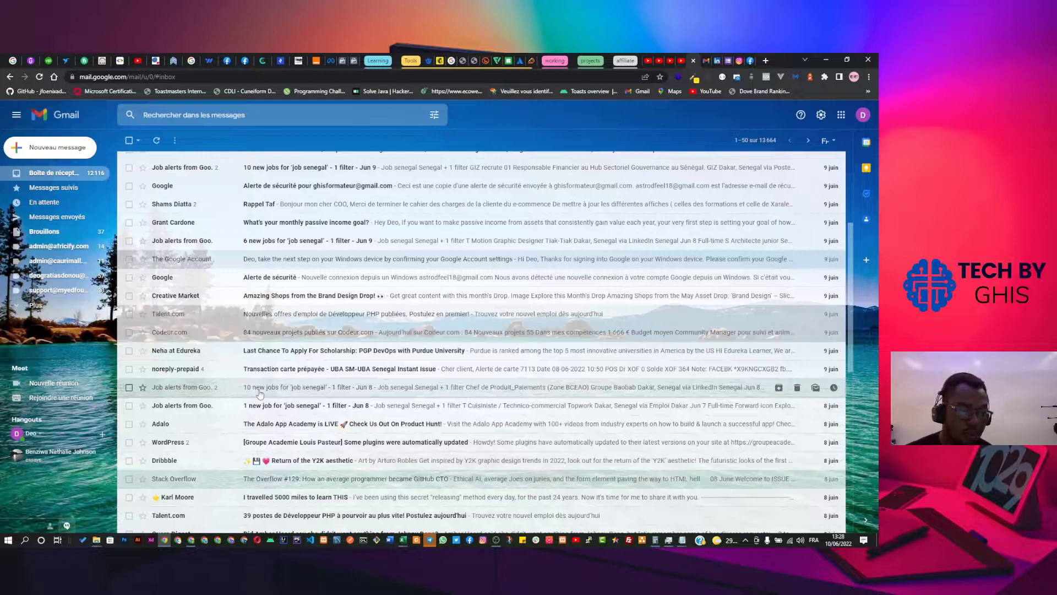
{"action": "scroll", "coordinate": [260, 393], "scroll_direction": "down", "scroll_amount": 4}
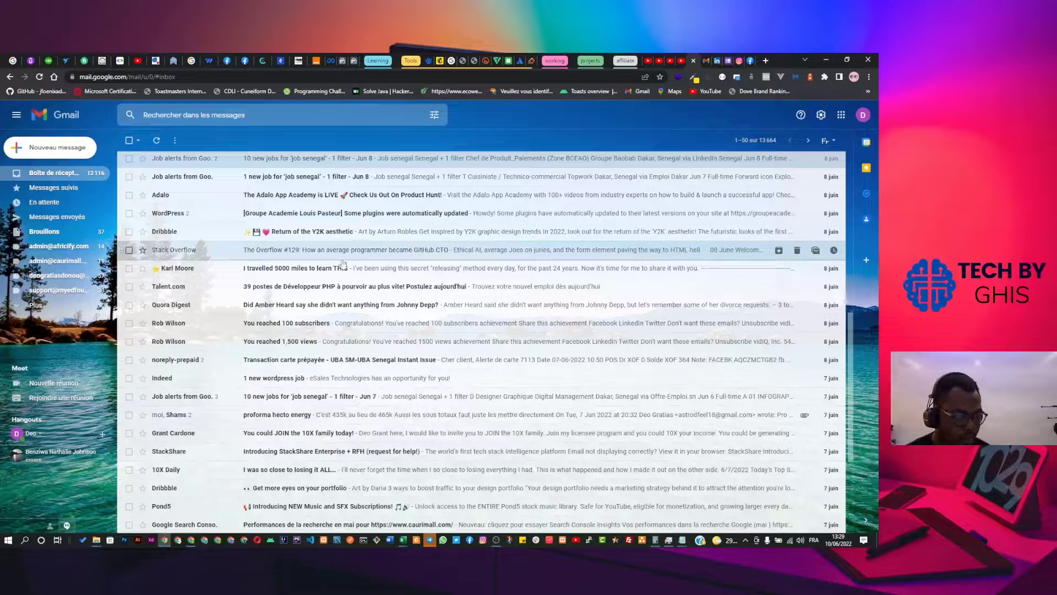
{"action": "scroll", "coordinate": [342, 264], "scroll_direction": "down", "scroll_amount": 3}
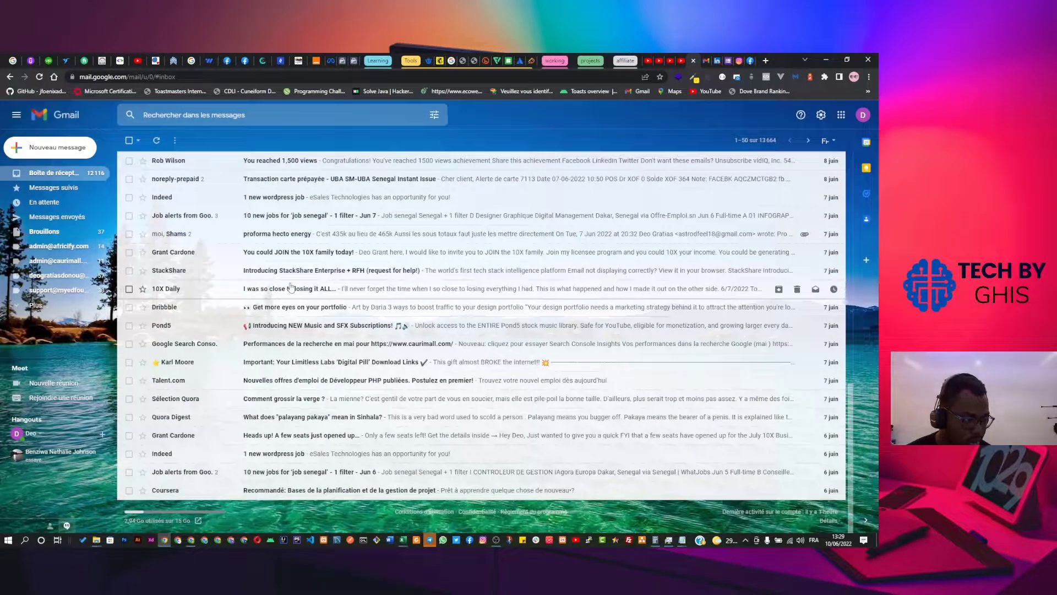
{"action": "scroll", "coordinate": [291, 286], "scroll_direction": "up", "scroll_amount": 7}
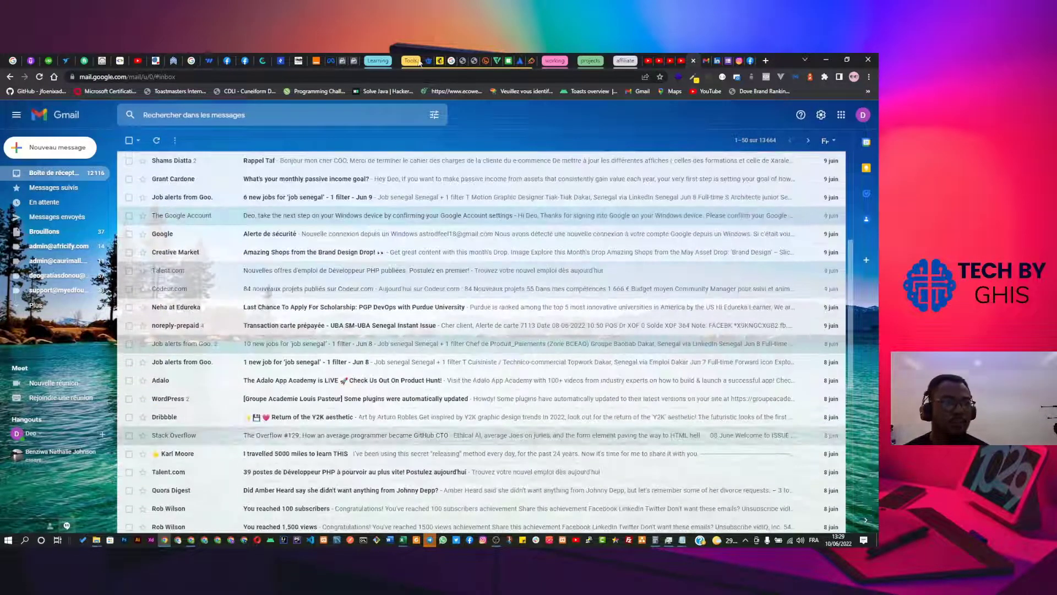
{"action": "left_click", "coordinate": [436, 60]}
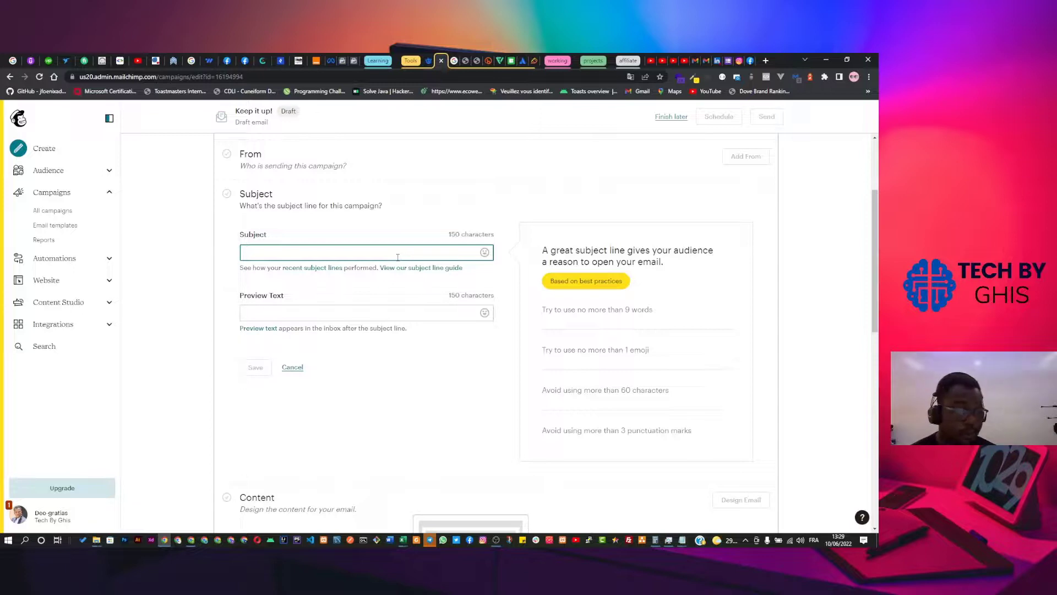
Replace the drafted subject '7 moyens de créer une bonne campagnes marketing' with 'Comment créer une liste email?'.
{"action": "type", "text": "7"}
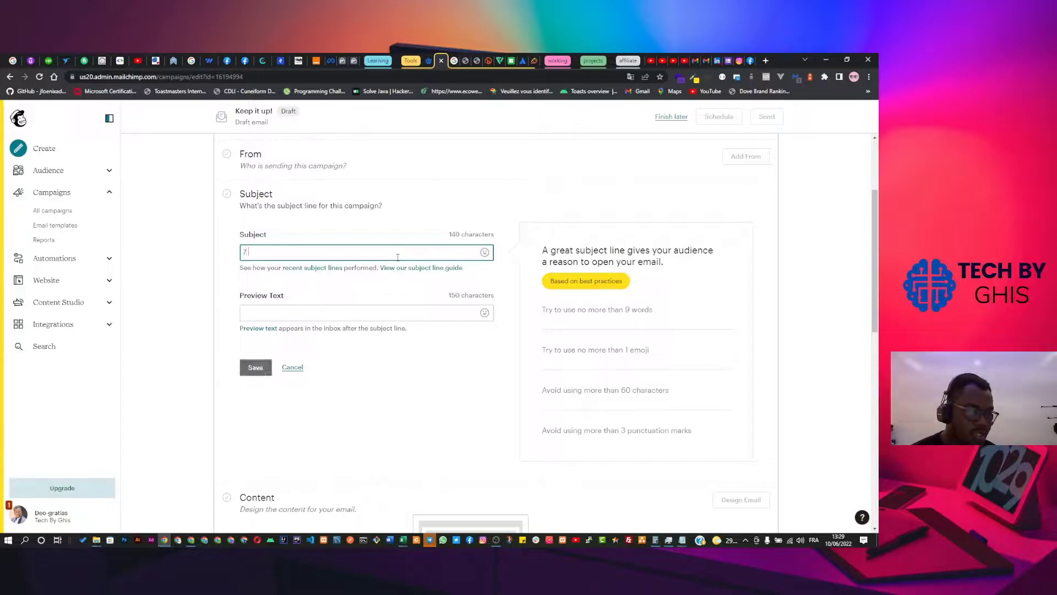
{"action": "type", "text": " omoyens de "}
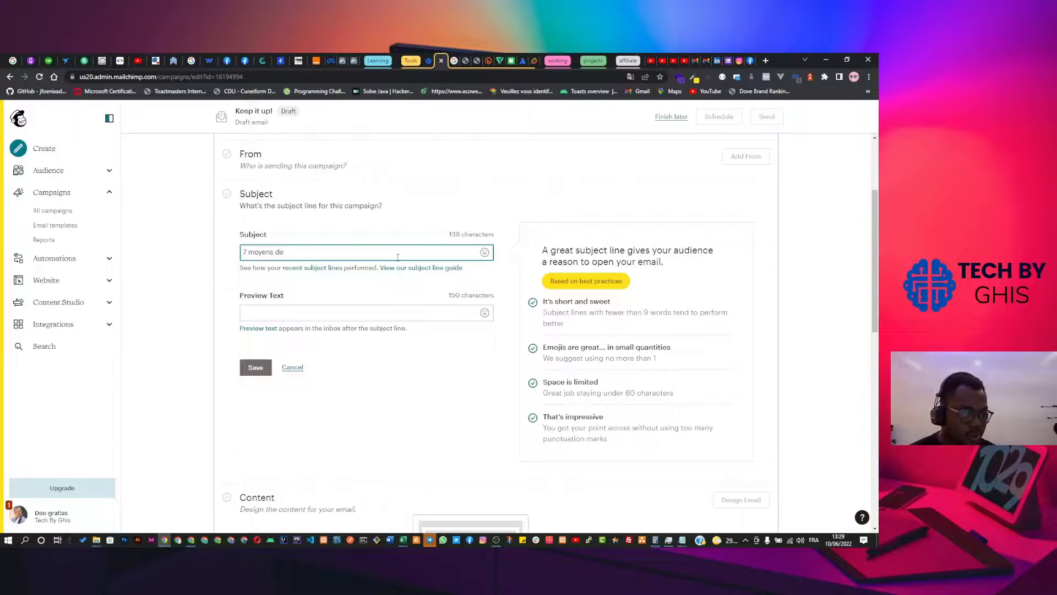
{"action": "type", "text": "créer une "}
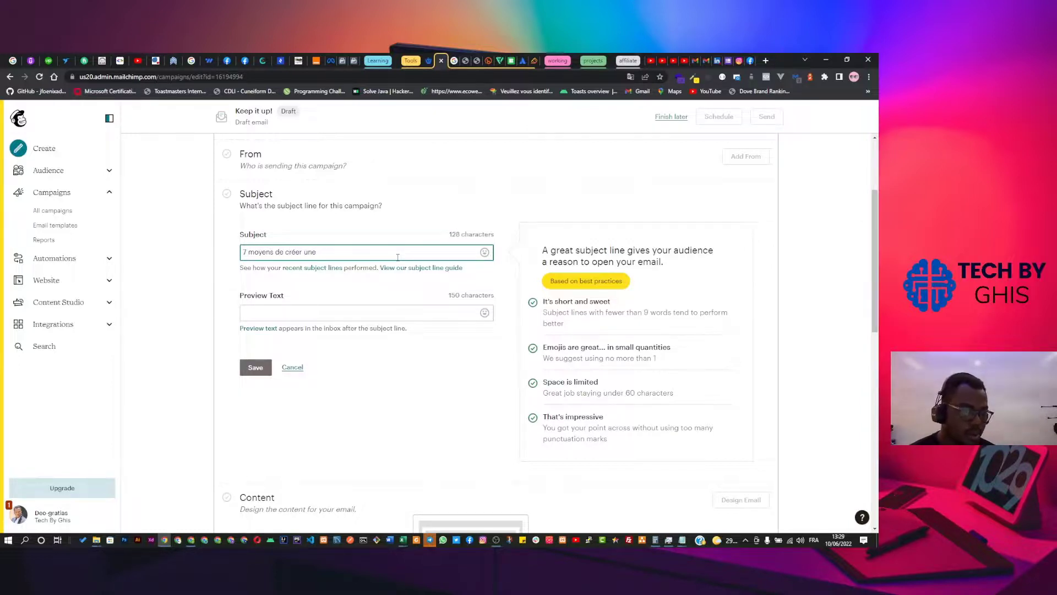
{"action": "type", "text": "bonne campa"}
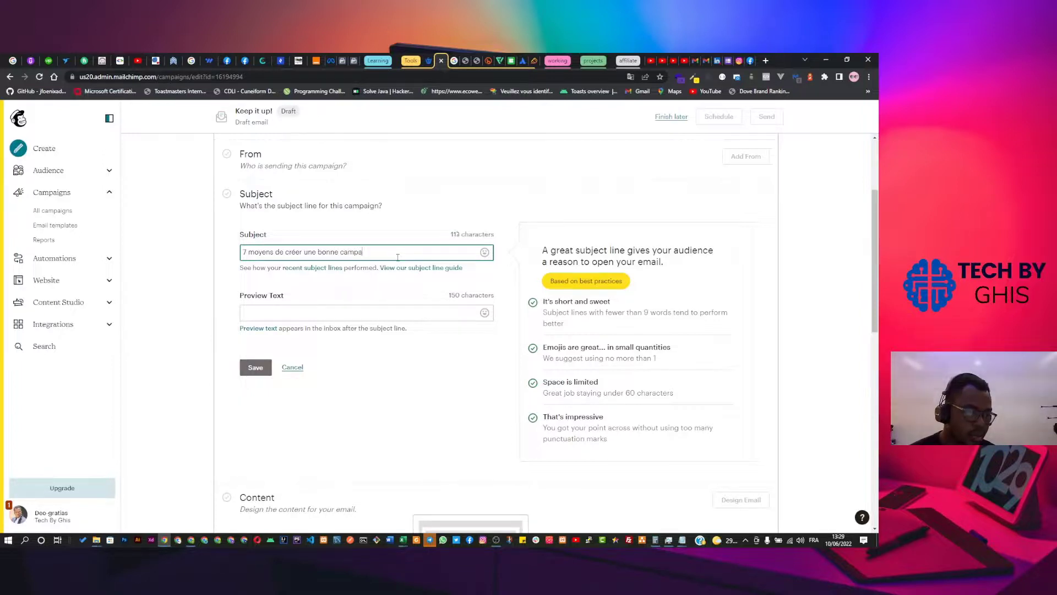
{"action": "type", "text": "gnes marketing"}
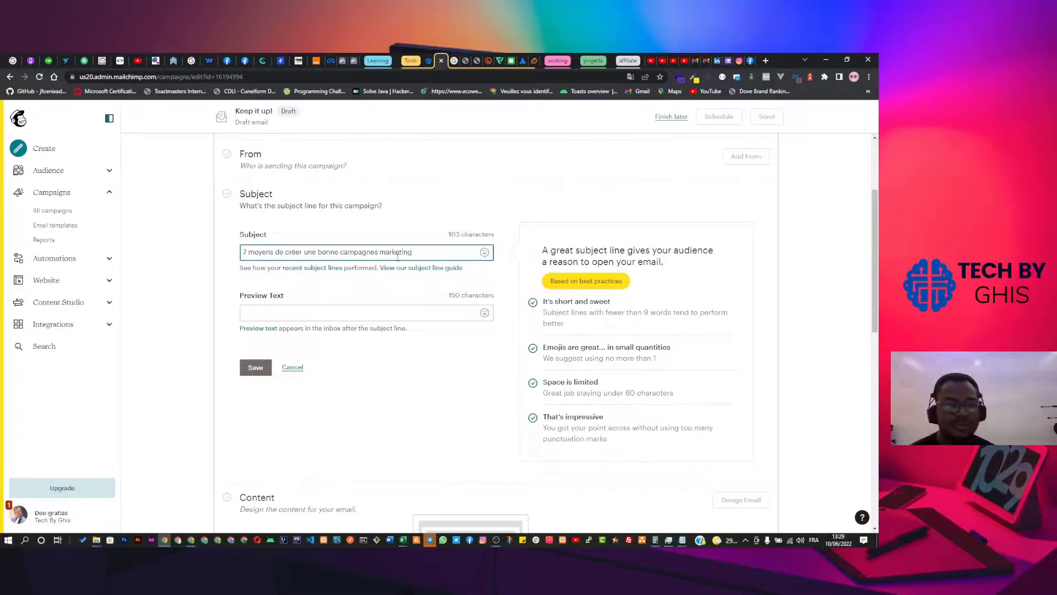
{"action": "key", "text": "ctrl+a"}
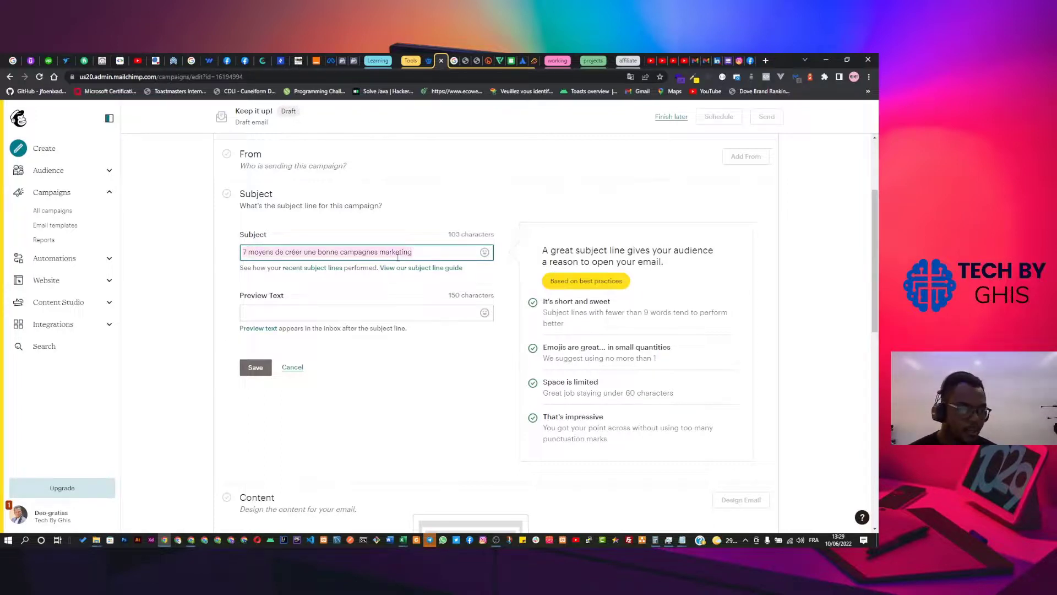
{"action": "type", "text": "Commen"}
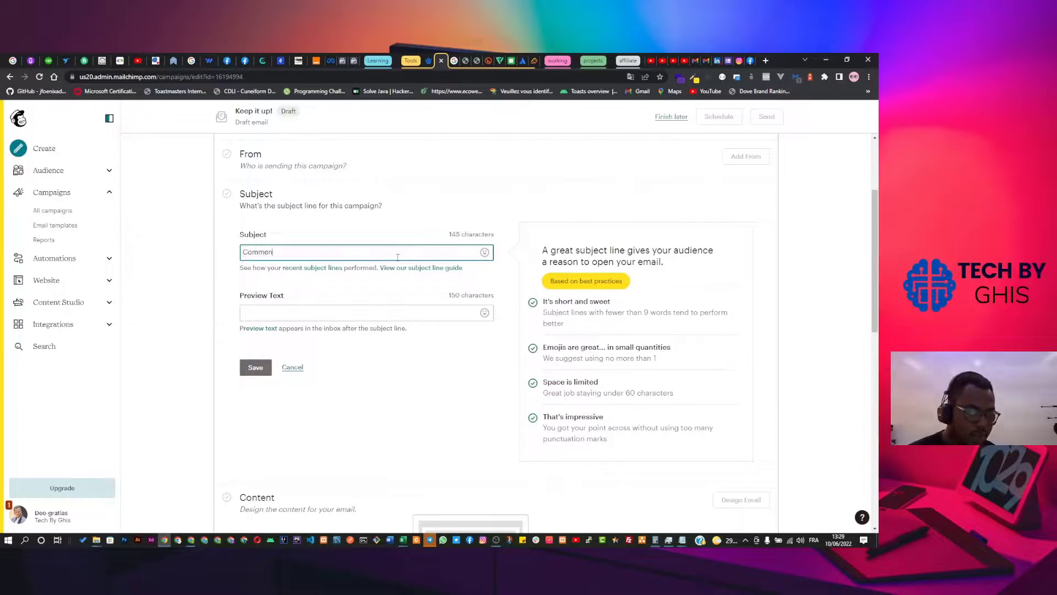
{"action": "type", "text": "t préer une li"}
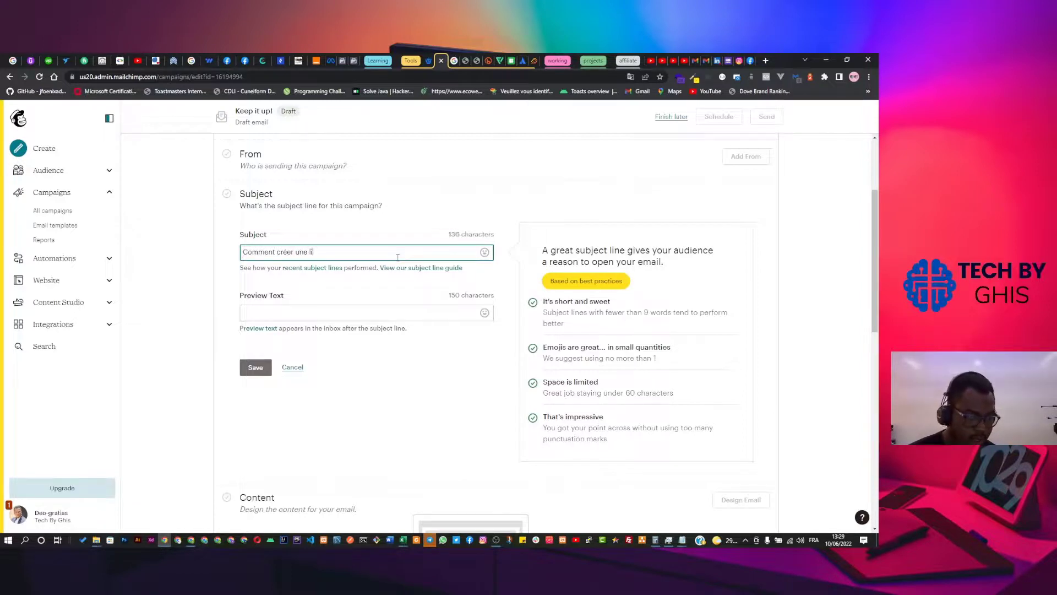
{"action": "type", "text": "ste email:"}
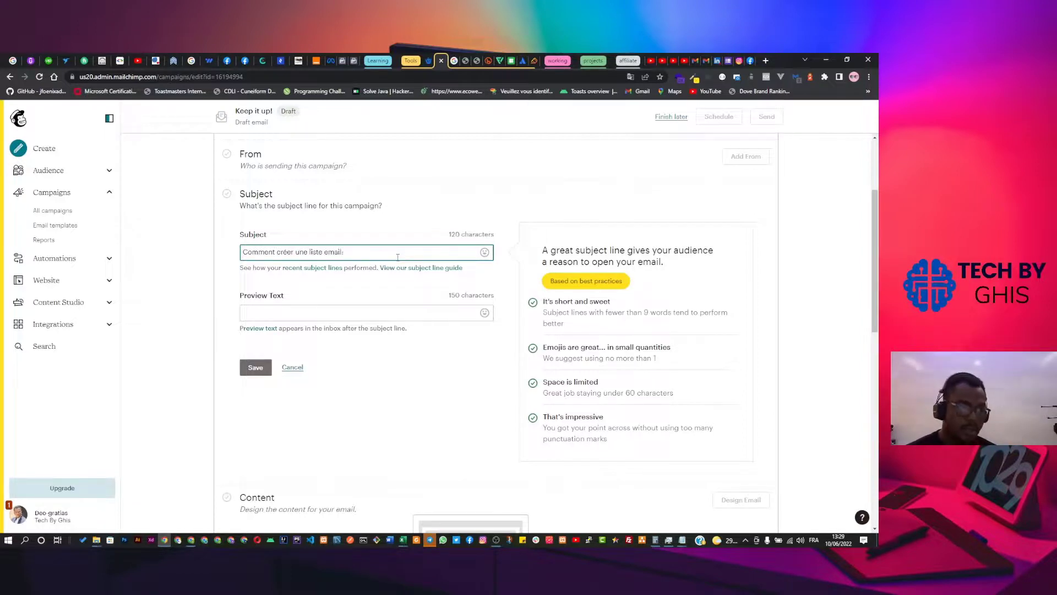
{"action": "key", "text": "BackSpace"}
{"action": "type", "text": "?"}
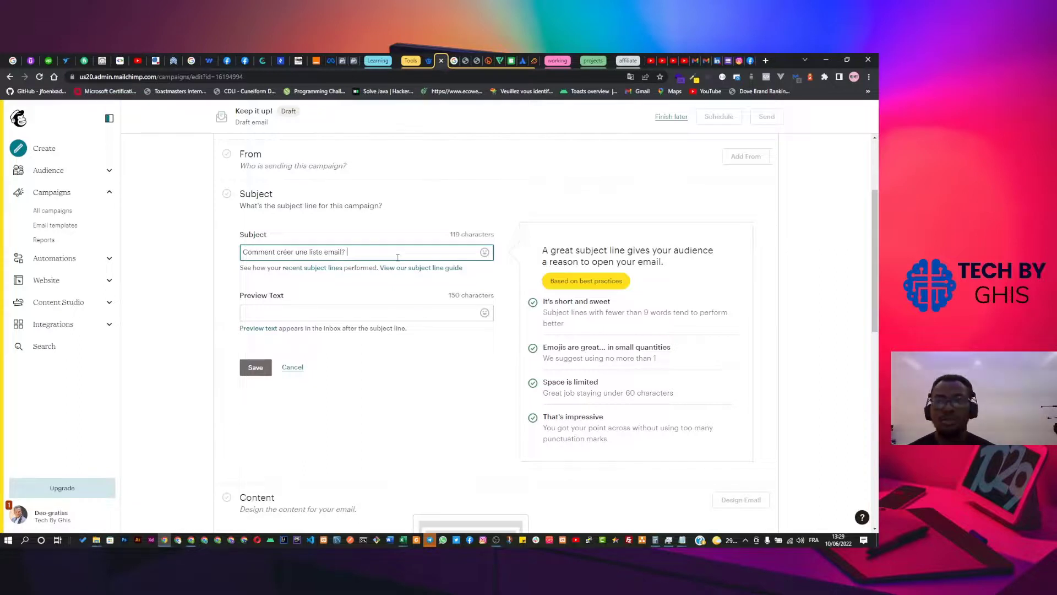